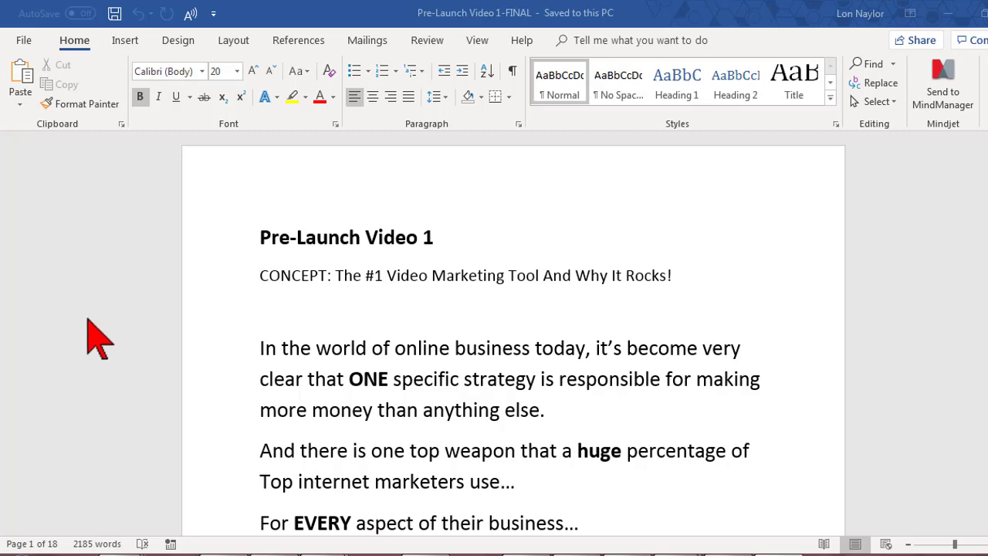
Review the title, concept line and opening paragraphs of the Pre-Launch Video 1 script
click(85, 321)
scroll(81, 328, down, 2)
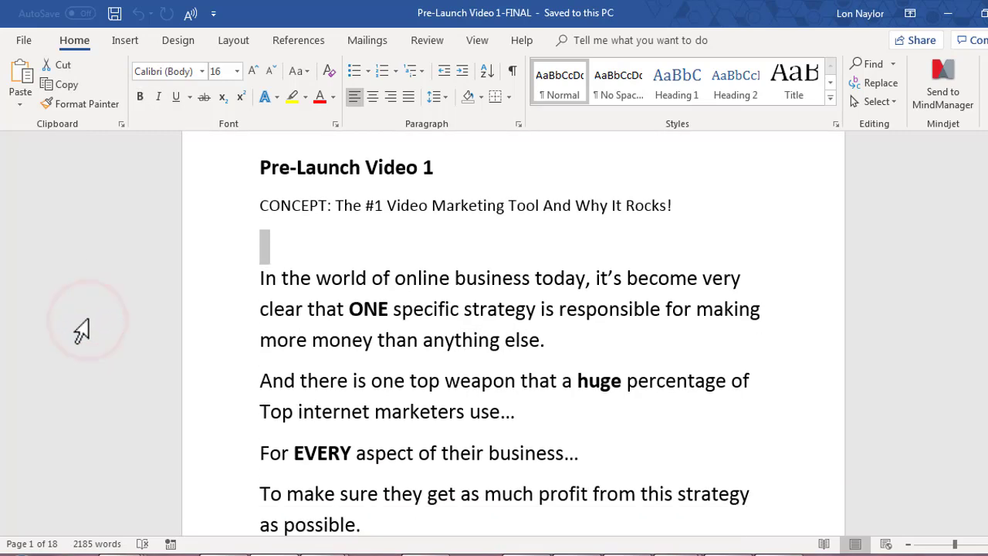
click(302, 276)
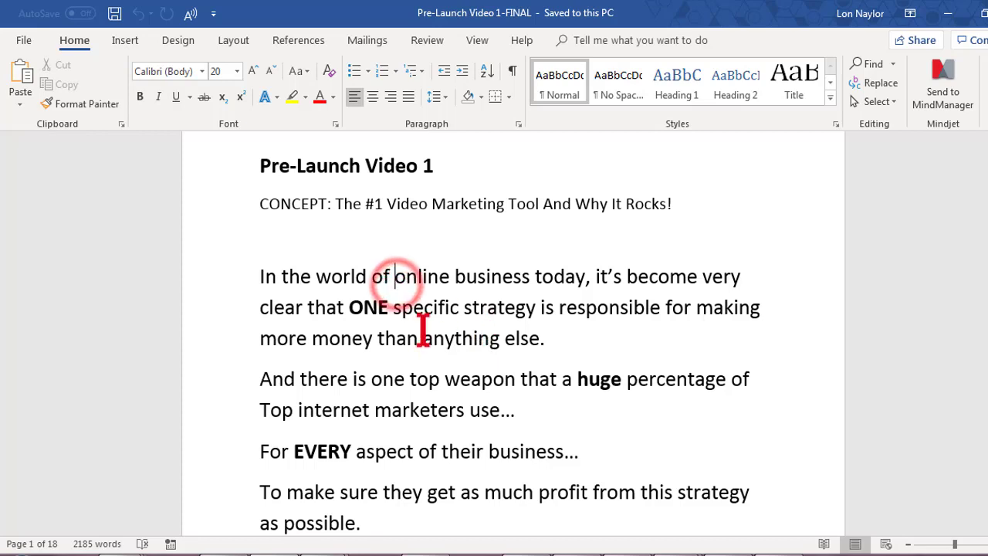
click(423, 337)
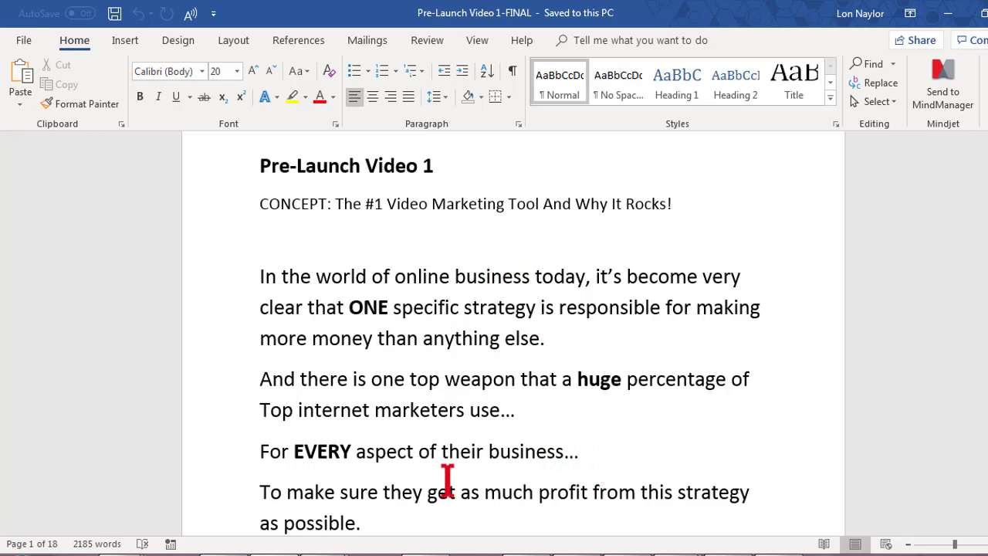
Switch to the Pre-launch Video 1 SAMPLE presentation in PowerPoint and examine its first slide
mouse_move(324, 555)
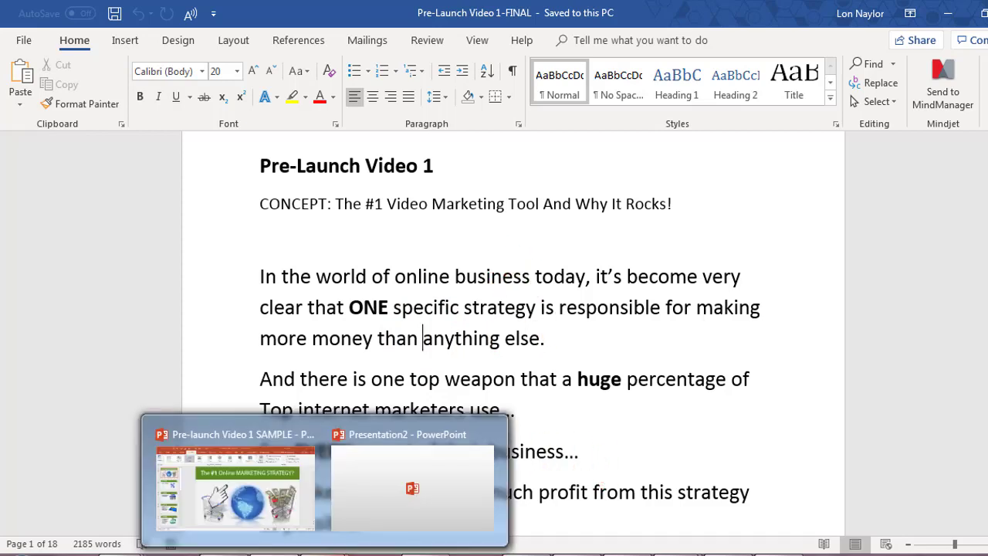
click(286, 502)
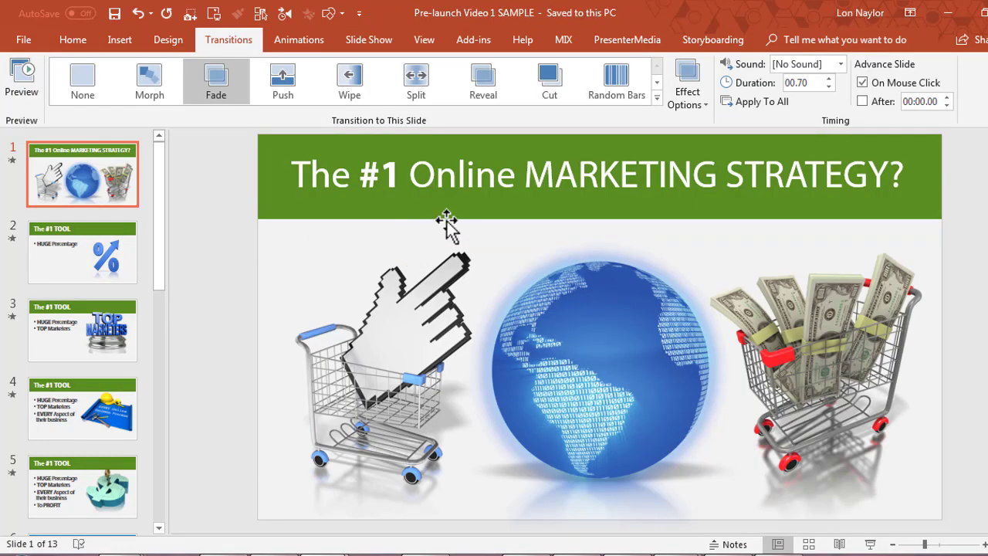
click(12, 160)
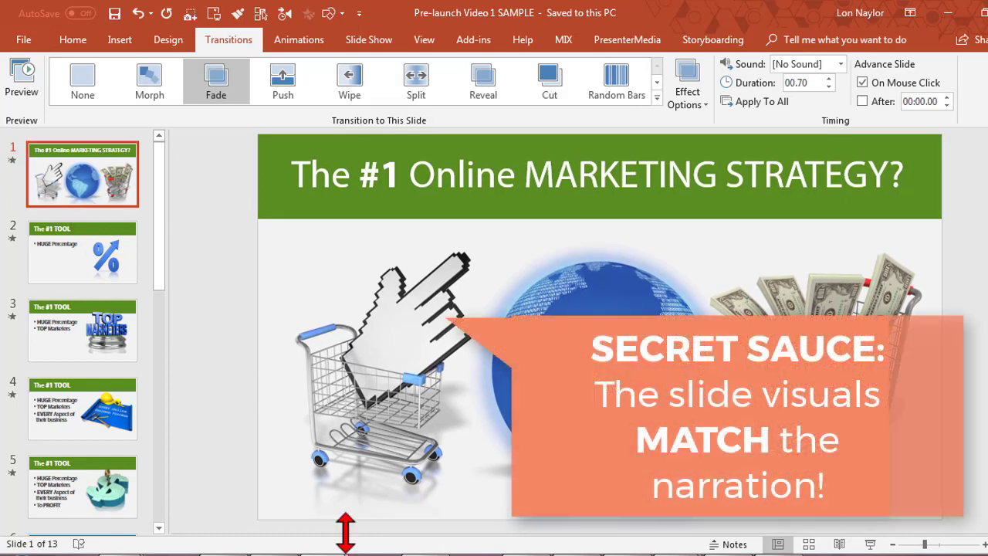
Return to the script in Word and highlight "that ONE specific strategy" in the first paragraph for comparison with the slide
mouse_move(274, 552)
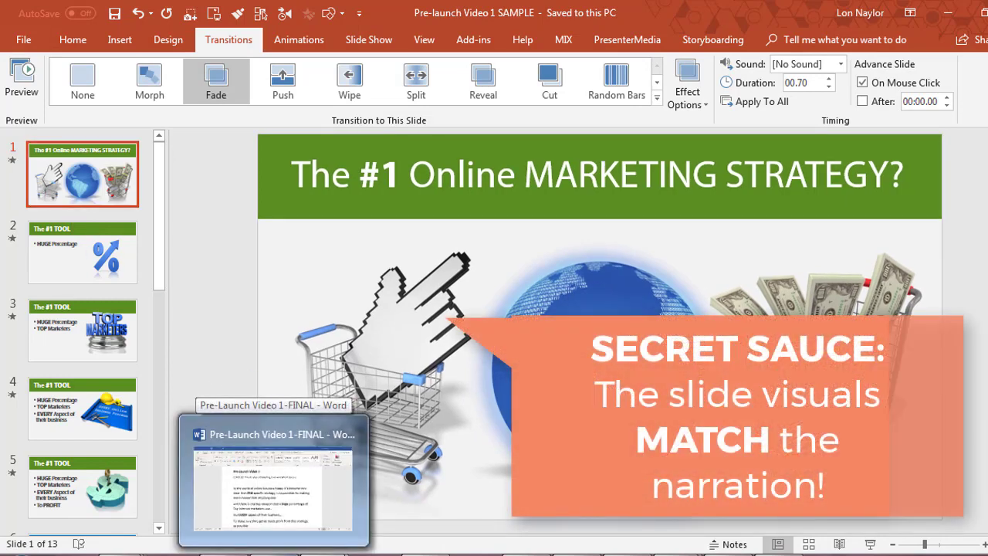
click(274, 487)
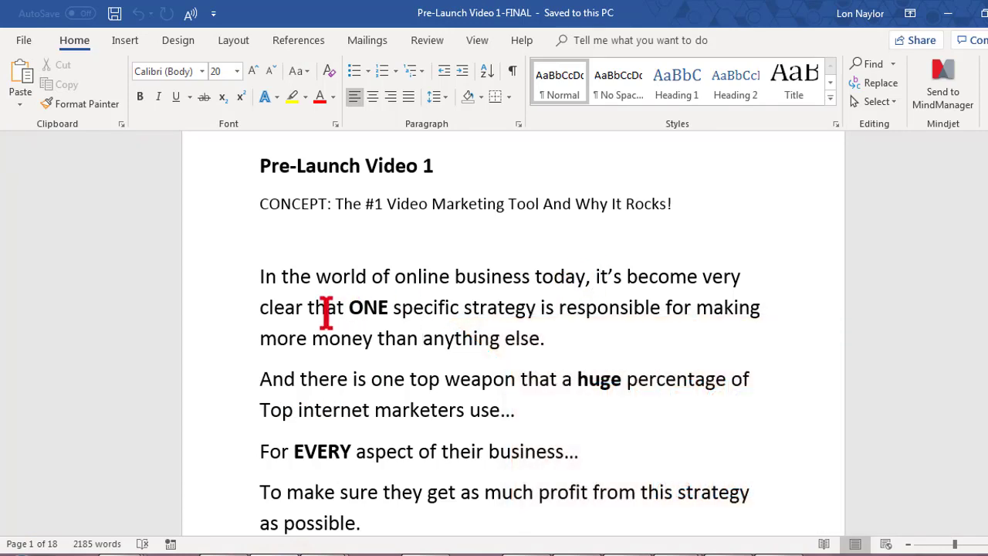
drag(316, 309, 524, 307)
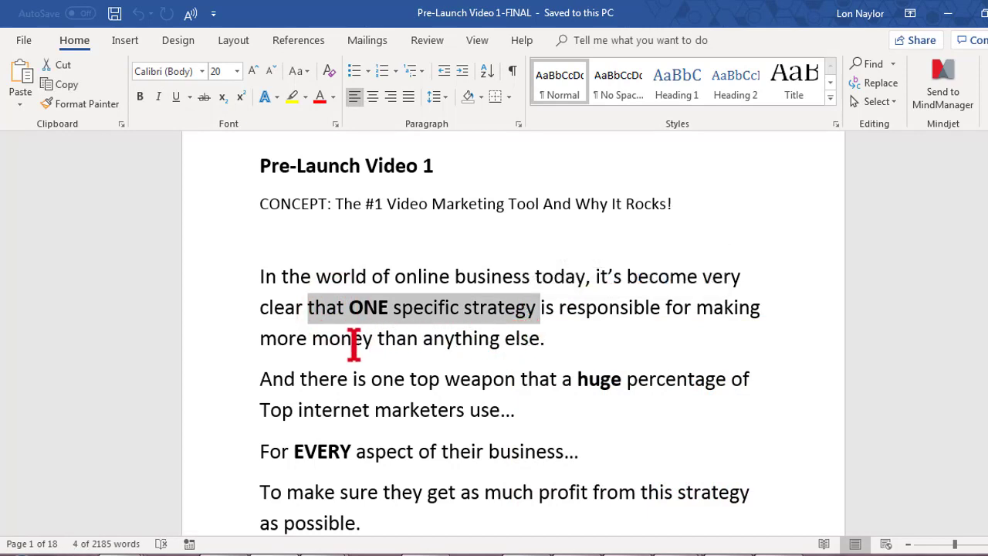
click(353, 344)
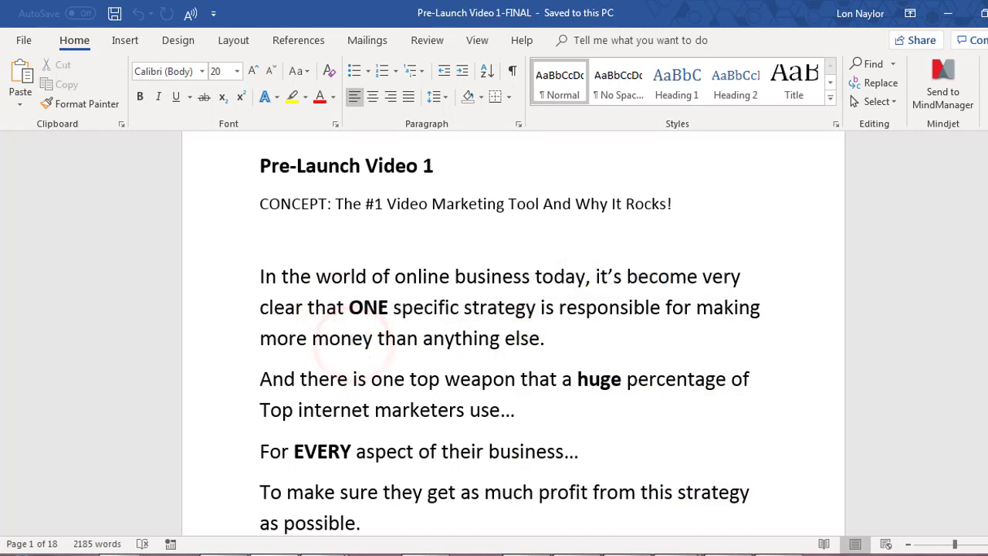
Compare the sample presentation's first slide in PowerPoint with the script's opening text in Word
click(327, 549)
click(291, 496)
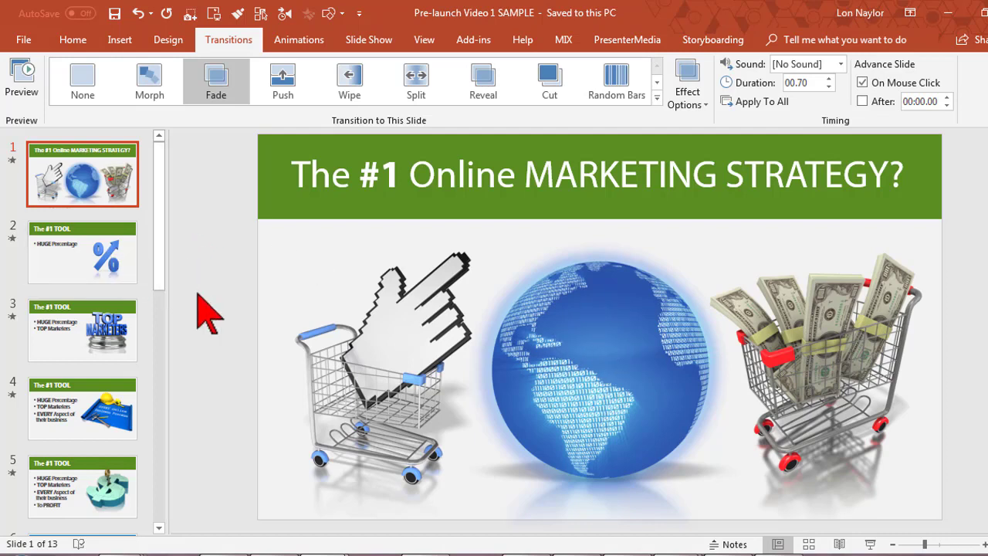
mouse_move(274, 552)
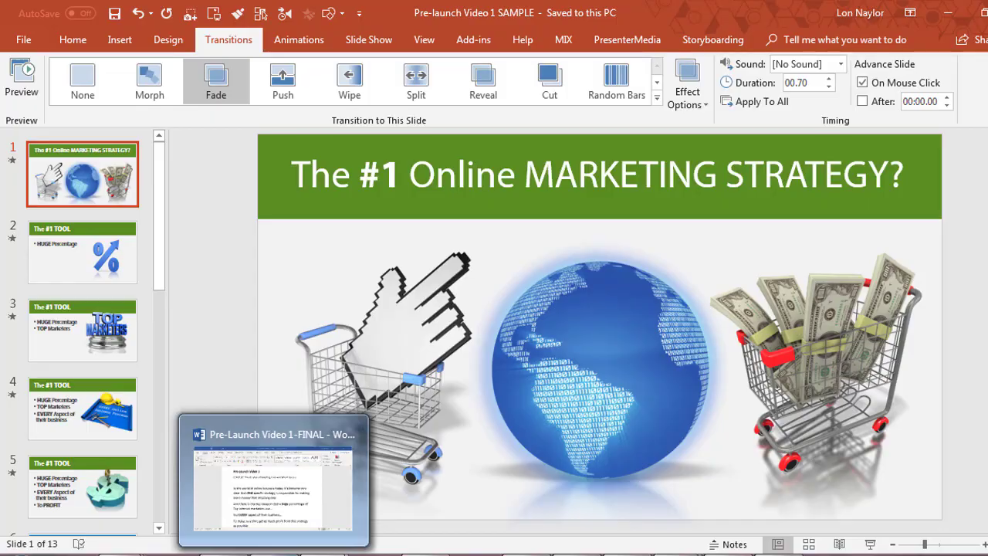
click(274, 463)
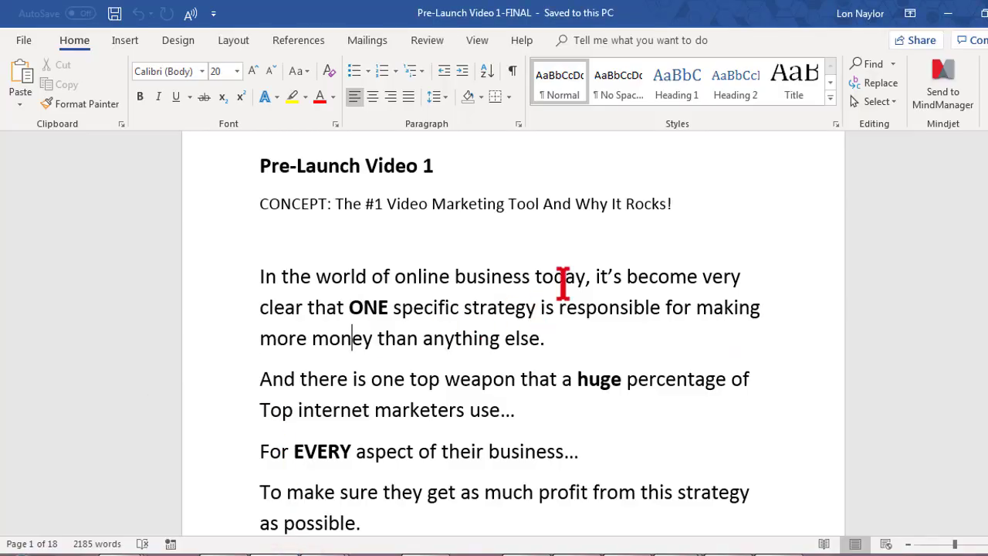
click(587, 25)
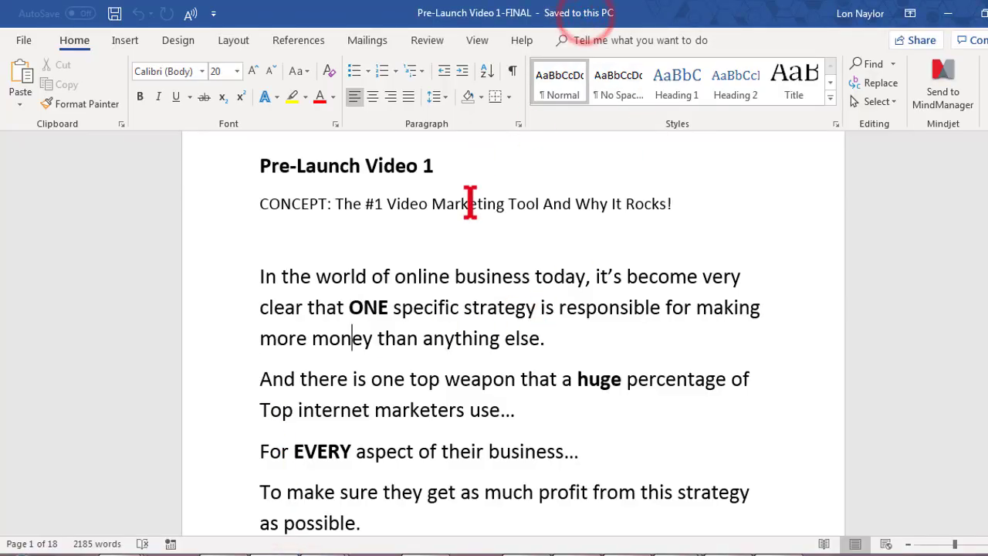
Read through the script from the opening paragraph past the INTRO section to page 2, ending back at the beginning
scroll(584, 321, down, 3)
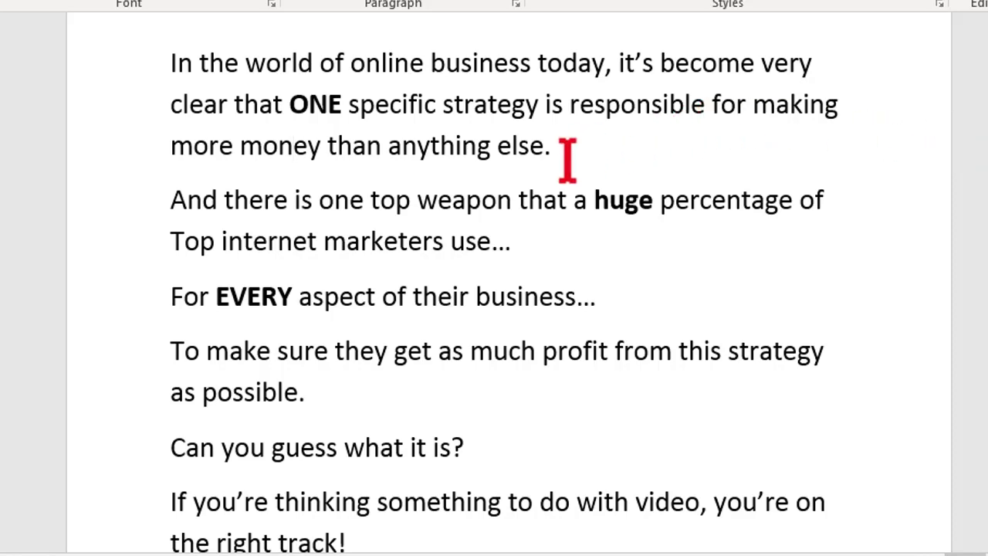
scroll(894, 255, down, 3)
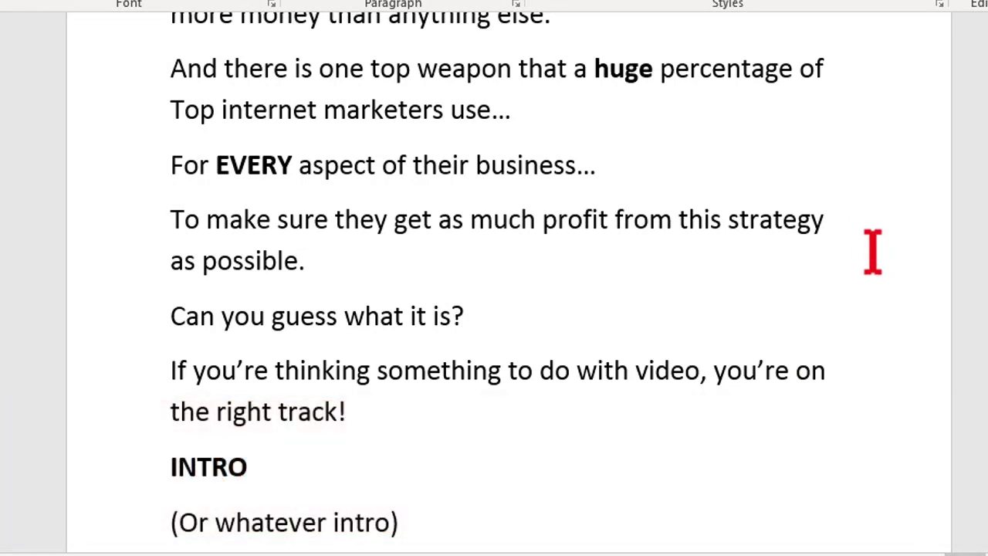
scroll(873, 251, down, 4)
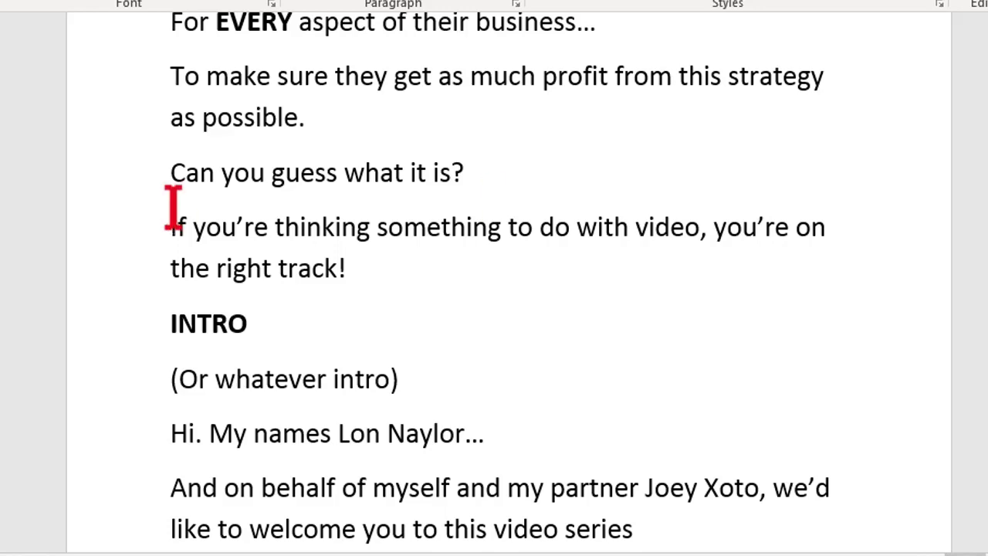
scroll(661, 276, down, 5)
scroll(661, 275, down, 15)
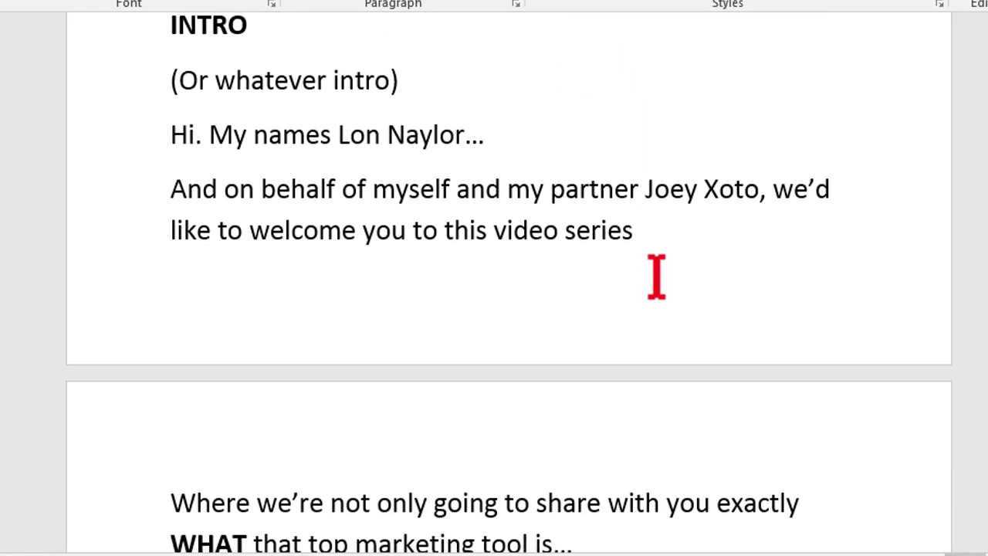
scroll(660, 278, up, 20)
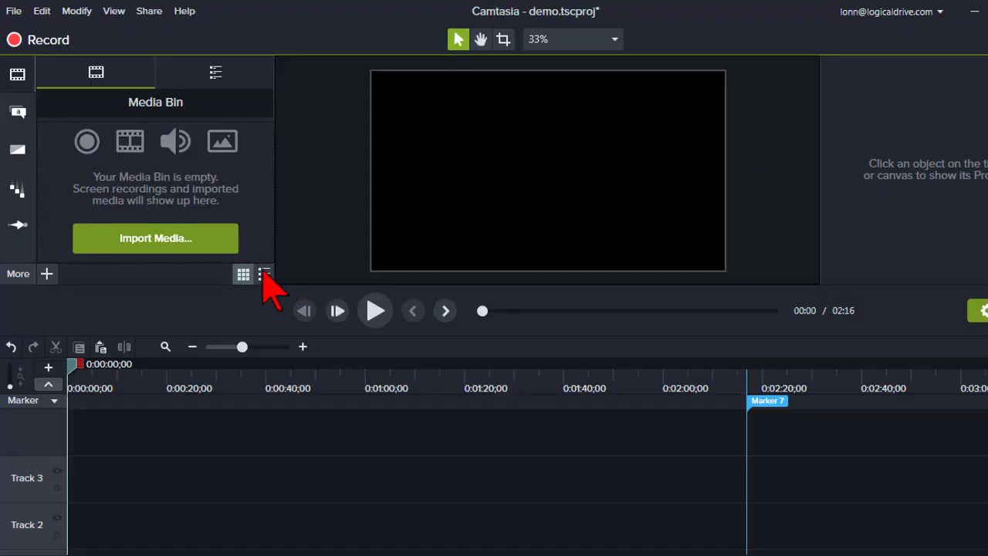
Import the "script narration" recording into the Camtasia project and add it to the timeline at the playhead
click(179, 238)
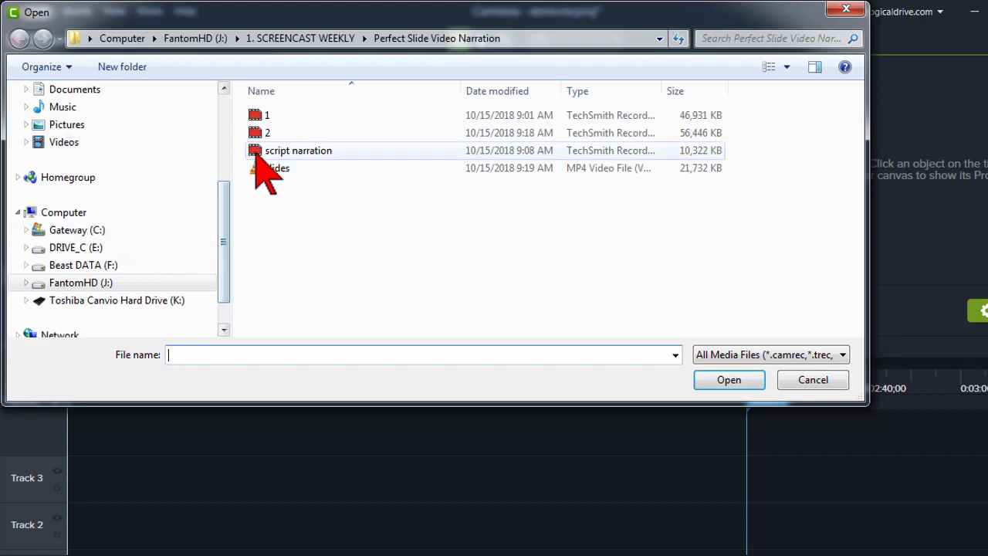
click(306, 151)
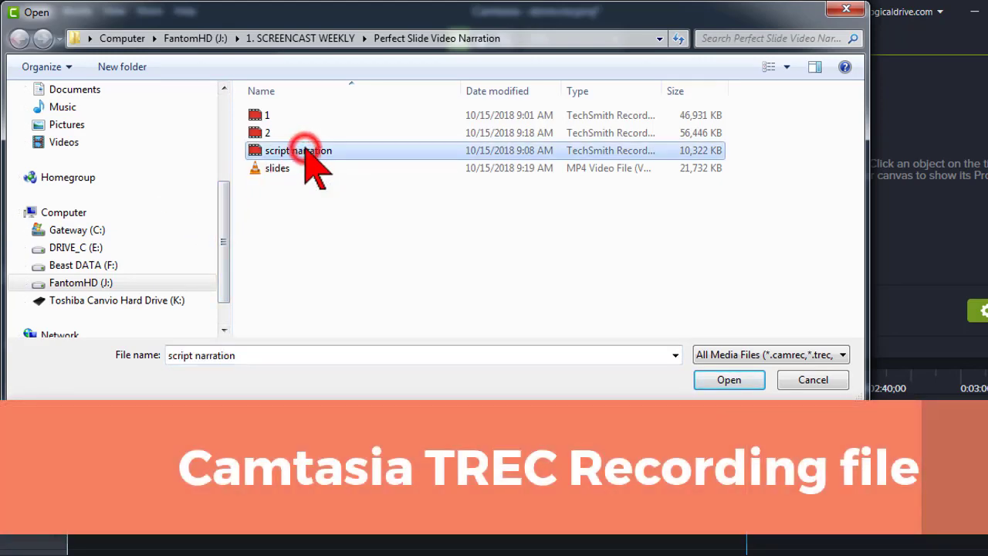
click(727, 379)
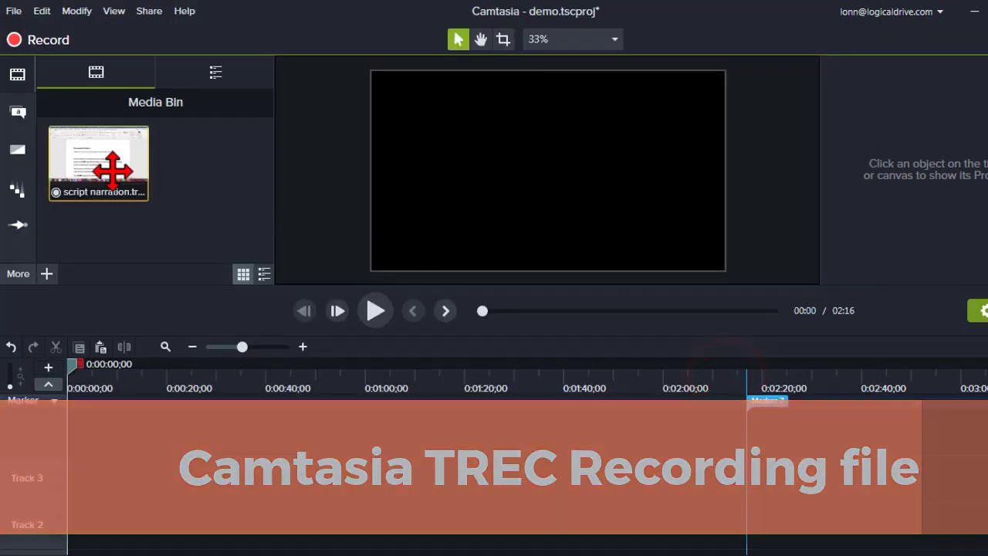
right_click(117, 166)
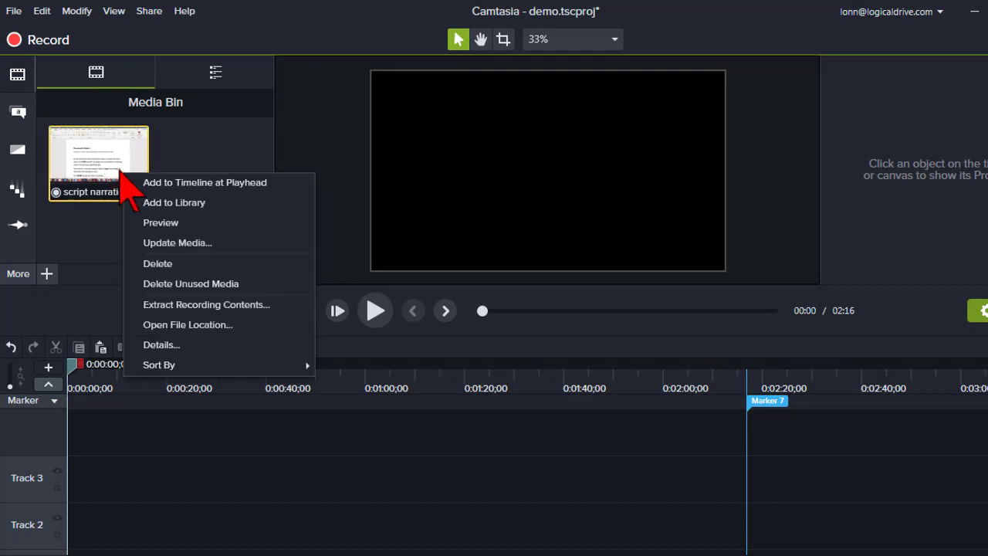
click(146, 189)
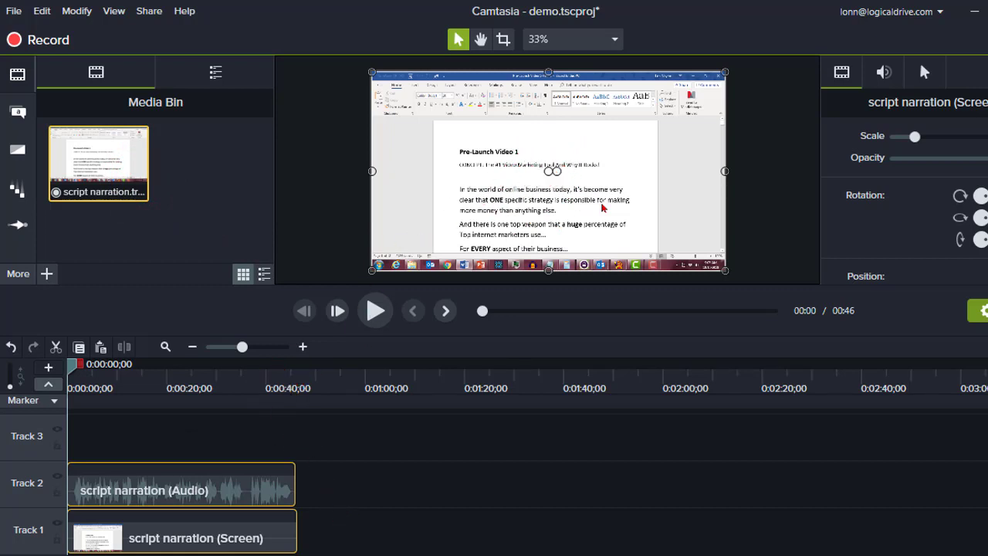
Switch to Word to review the script's opening paragraphs in a maximized window, ending back in Camtasia
click(275, 494)
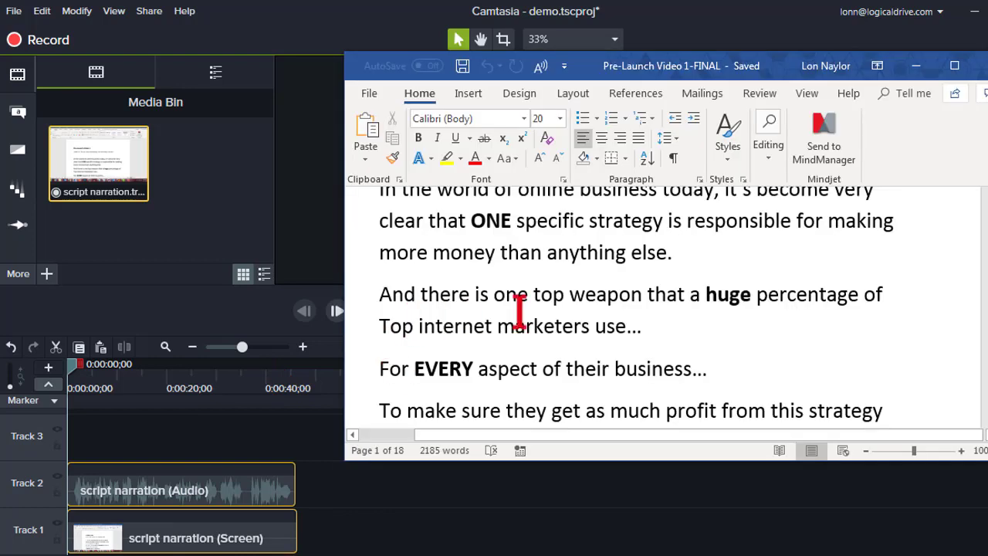
key(super+Up)
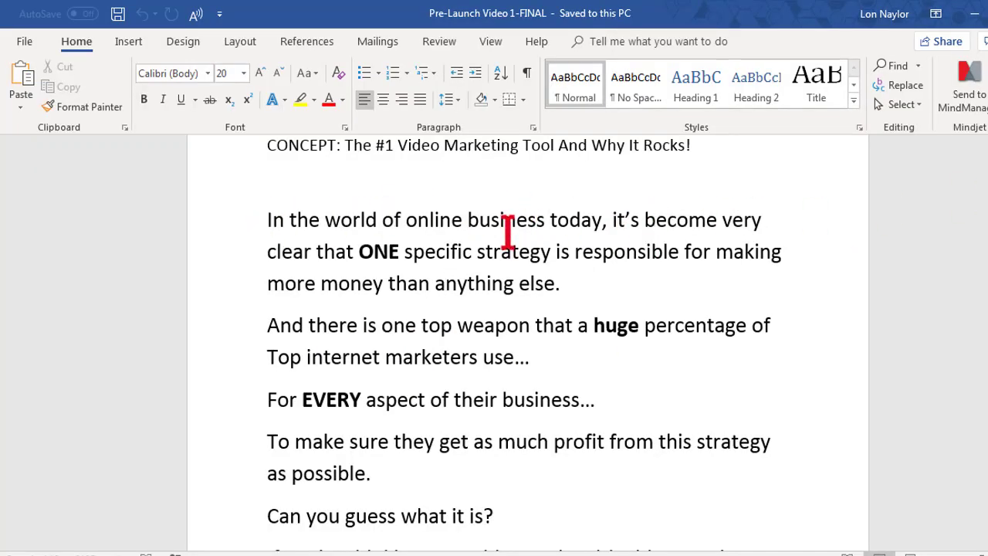
click(589, 286)
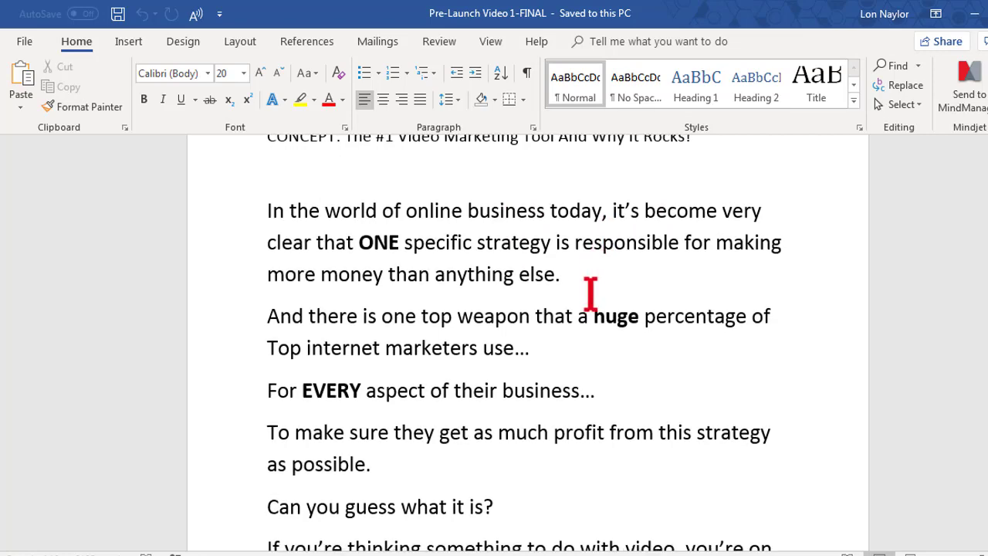
scroll(592, 287, down, 1)
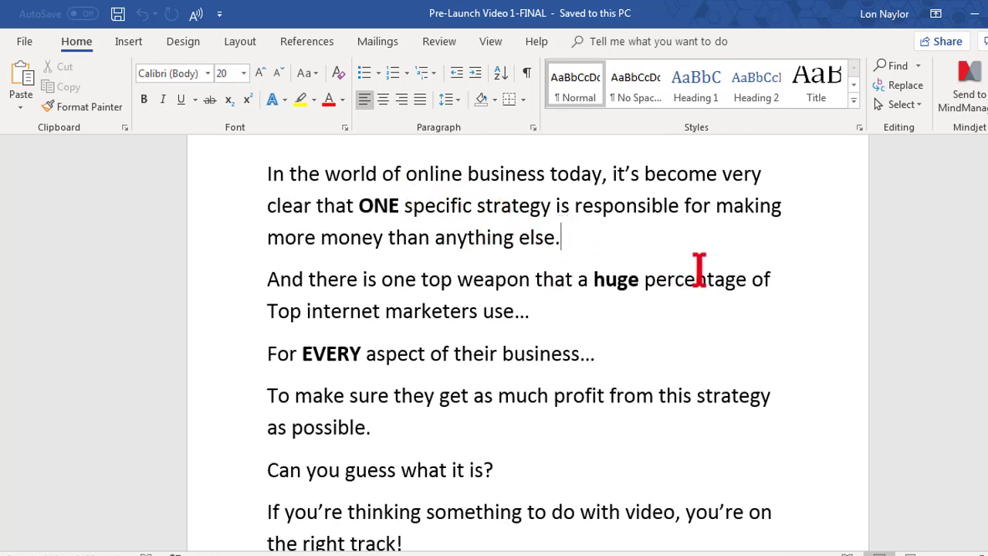
scroll(701, 272, down, 2)
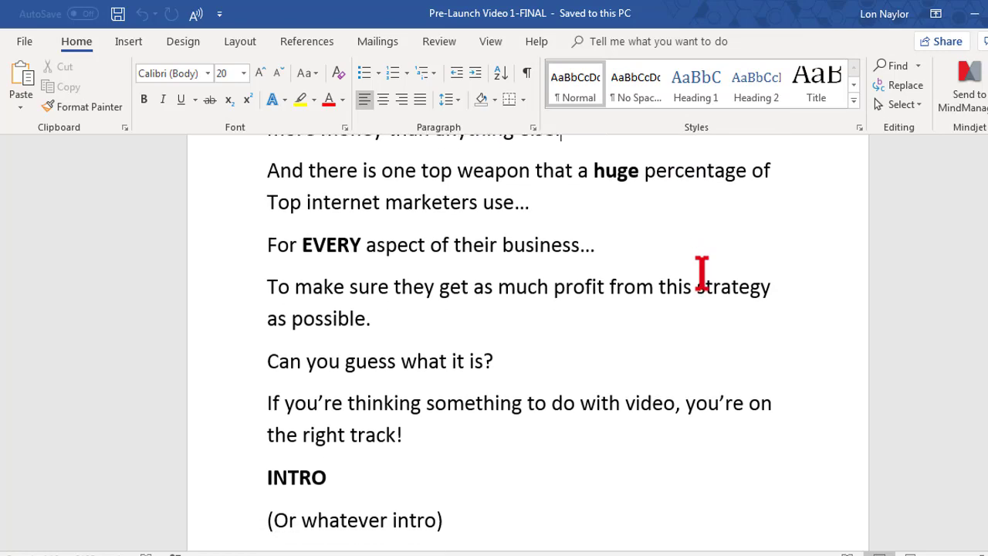
mouse_move(800, 555)
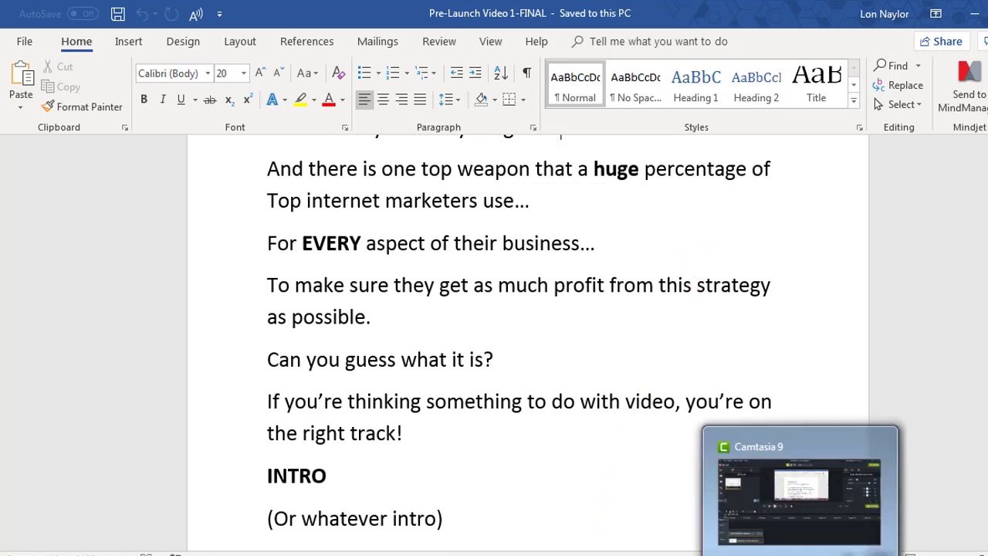
click(800, 494)
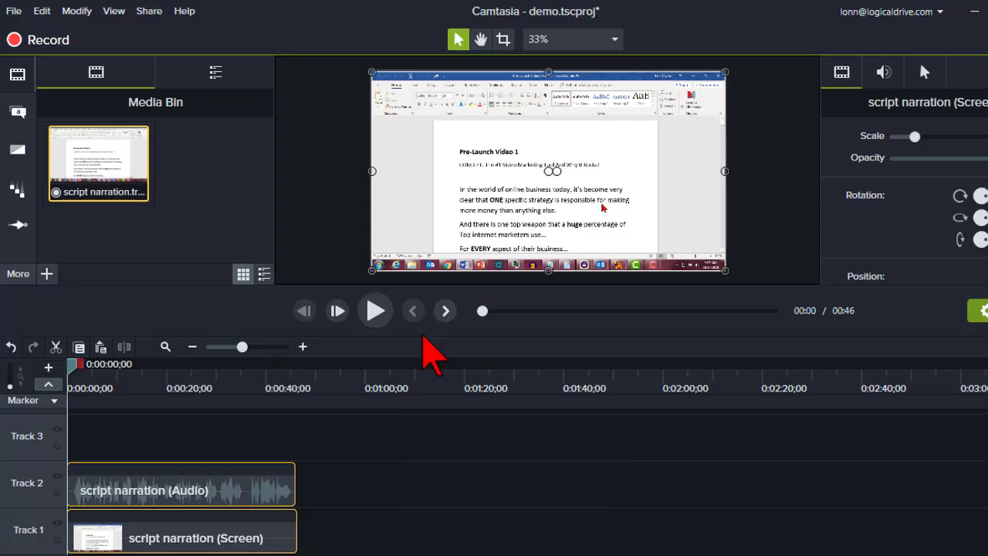
Delete the "script narration (Screen)" clip from Track 1, leaving only its audio on the timeline
click(245, 533)
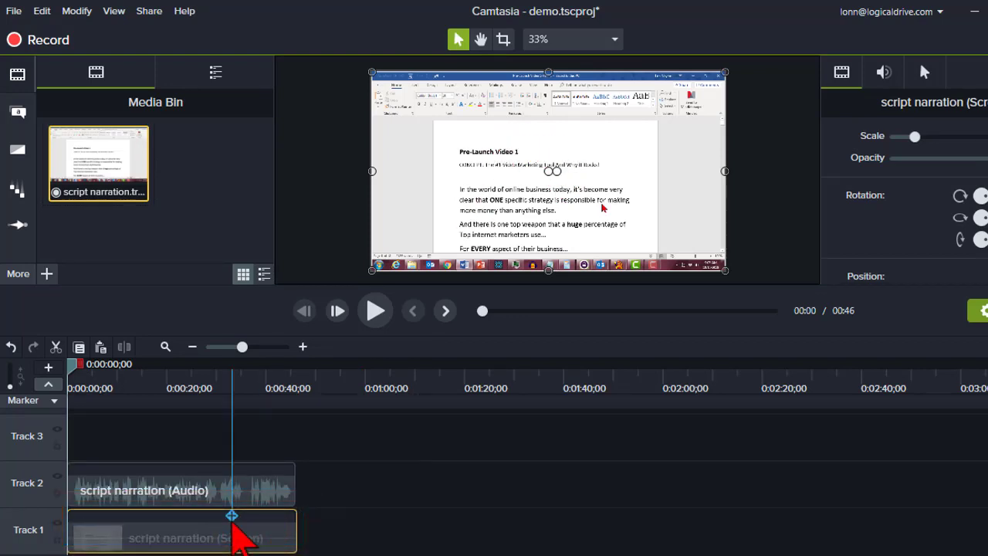
key(Delete)
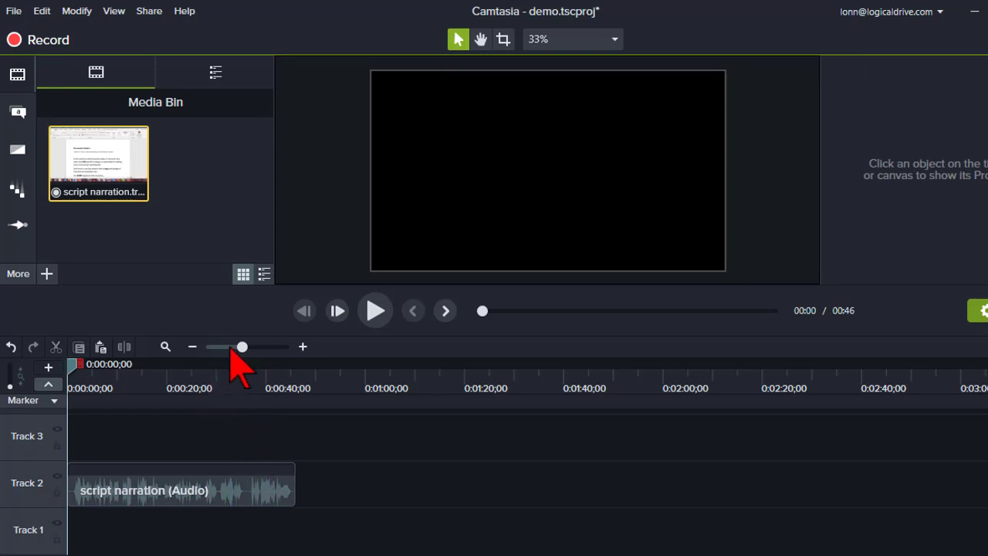
Fit the narration audio to the timeline width and play it from the start
click(165, 347)
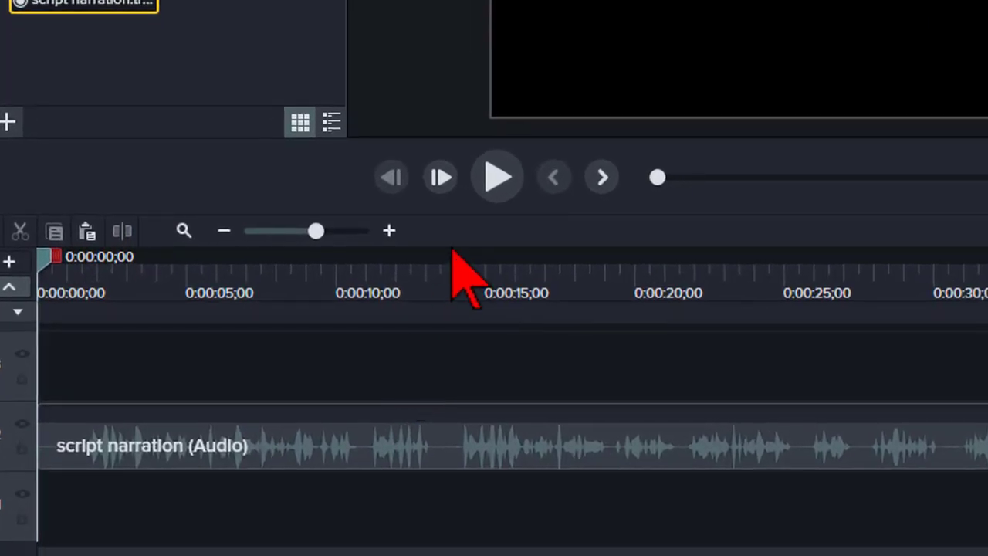
click(500, 183)
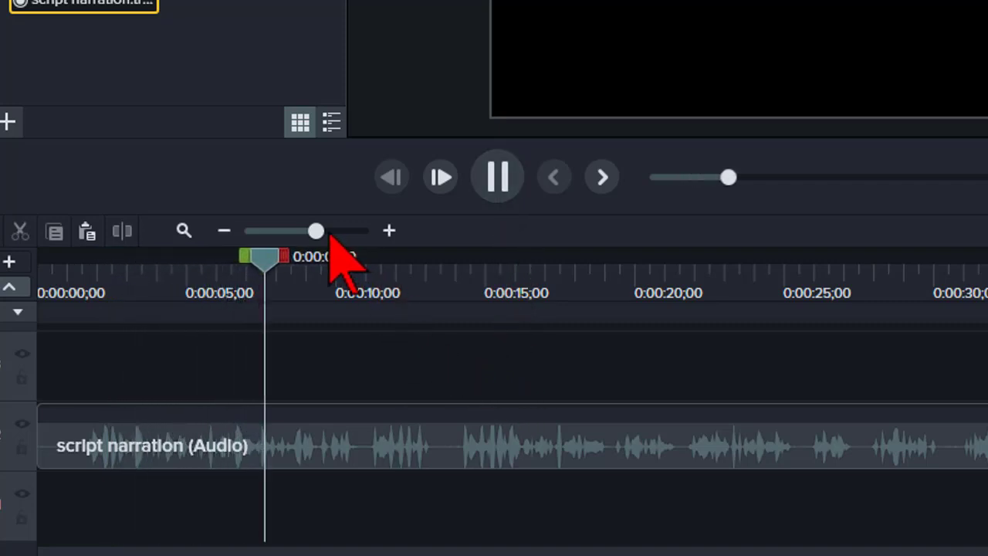
Cut the narration between 0:00:11;02 and 0:00:13;23 out of the timeline and play back across the join
drag(316, 231, 328, 230)
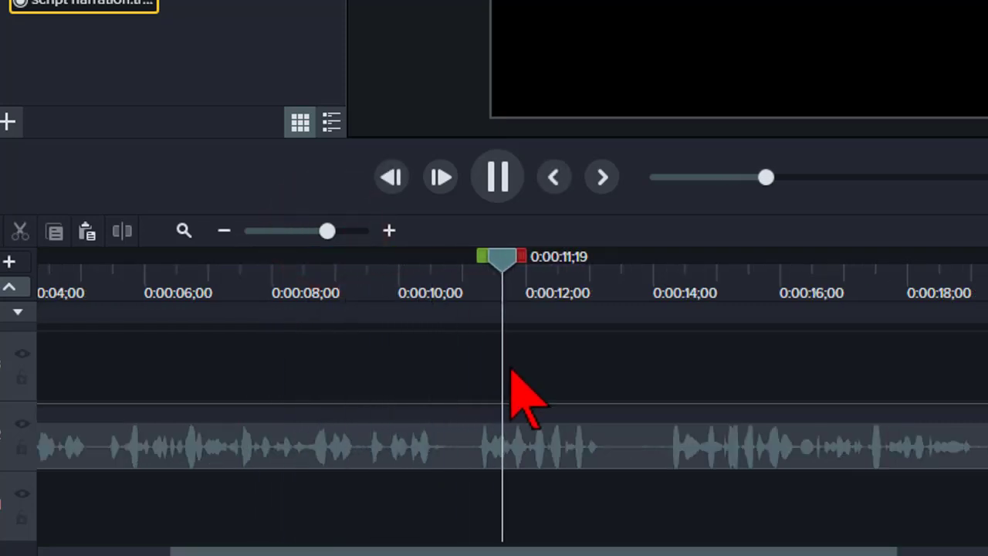
click(492, 183)
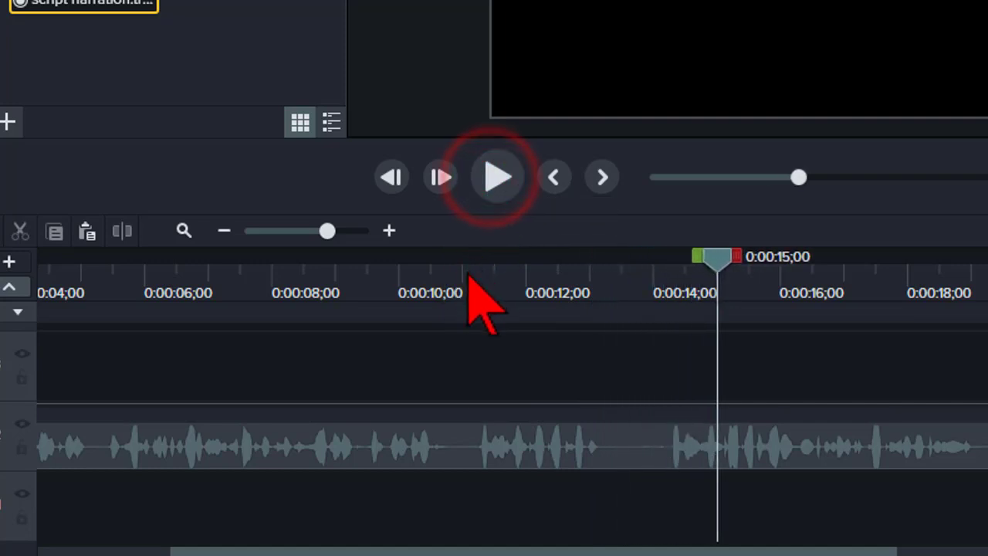
drag(454, 261, 658, 273)
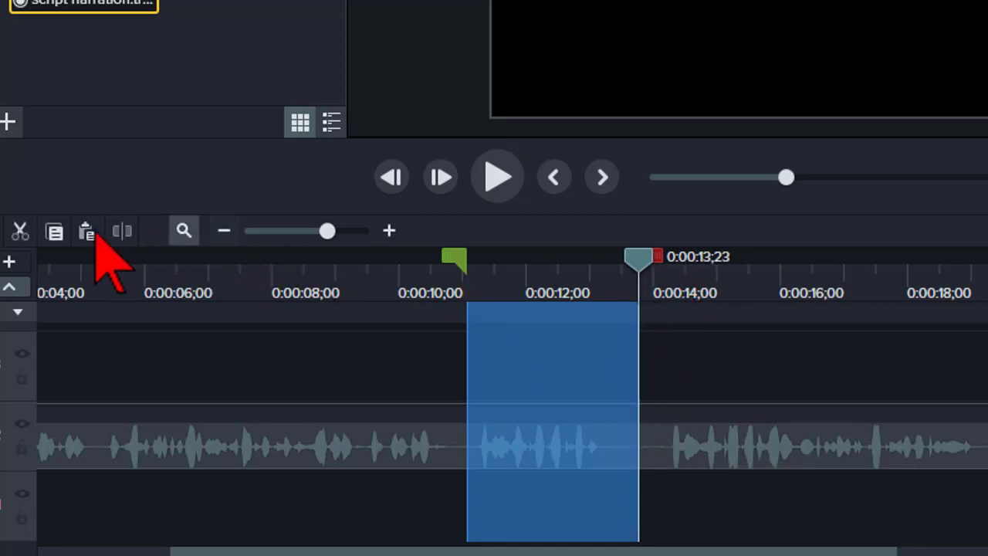
click(23, 229)
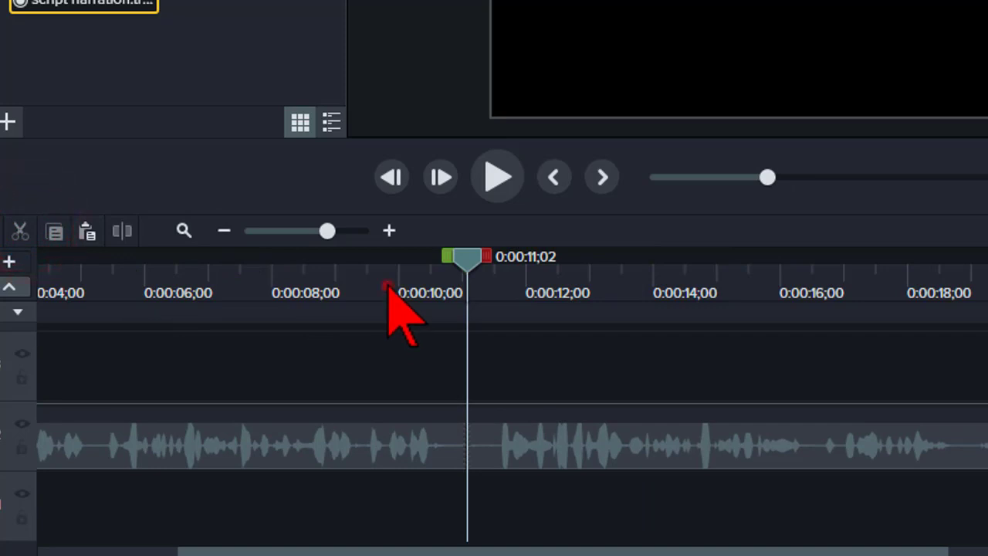
click(386, 289)
click(497, 177)
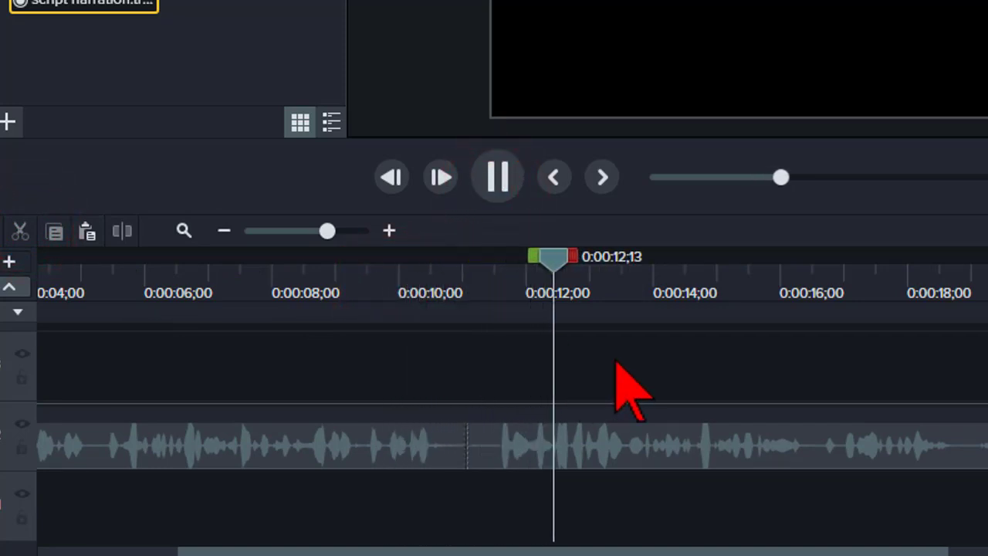
Cut the narration between 0:00:24;28 and 0:00:28;05 out of the timeline and replay the section around the join
drag(327, 230, 334, 230)
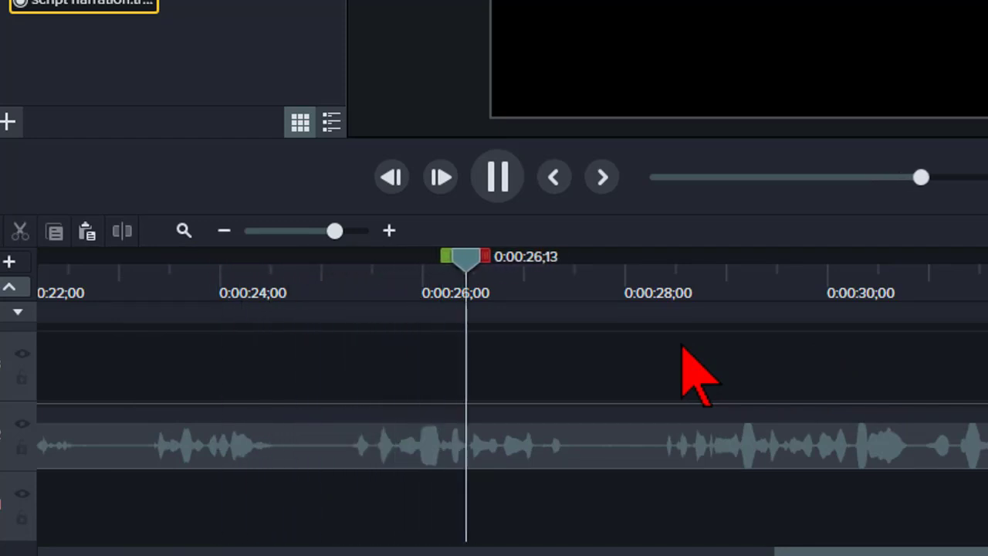
click(506, 185)
click(316, 280)
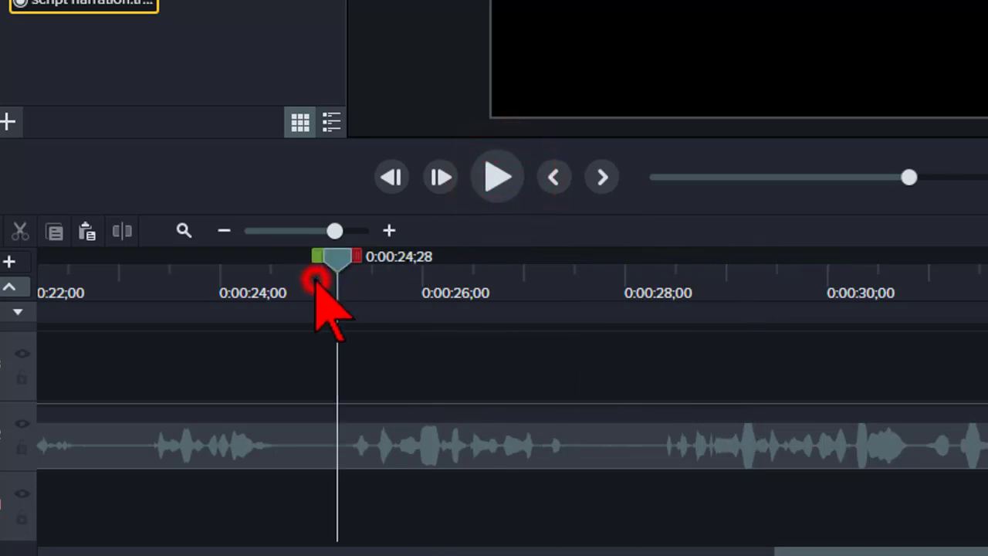
drag(335, 265, 657, 279)
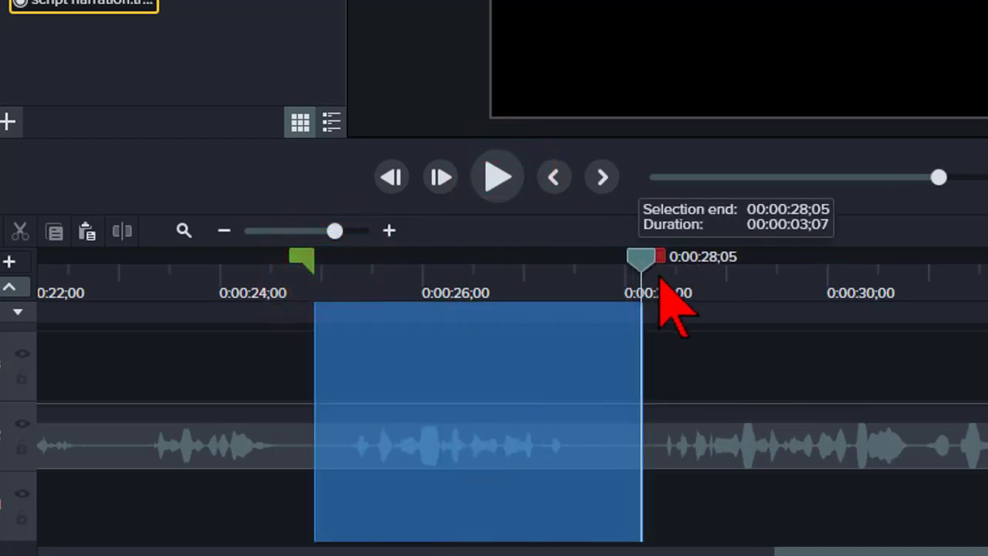
click(20, 231)
click(155, 266)
click(497, 179)
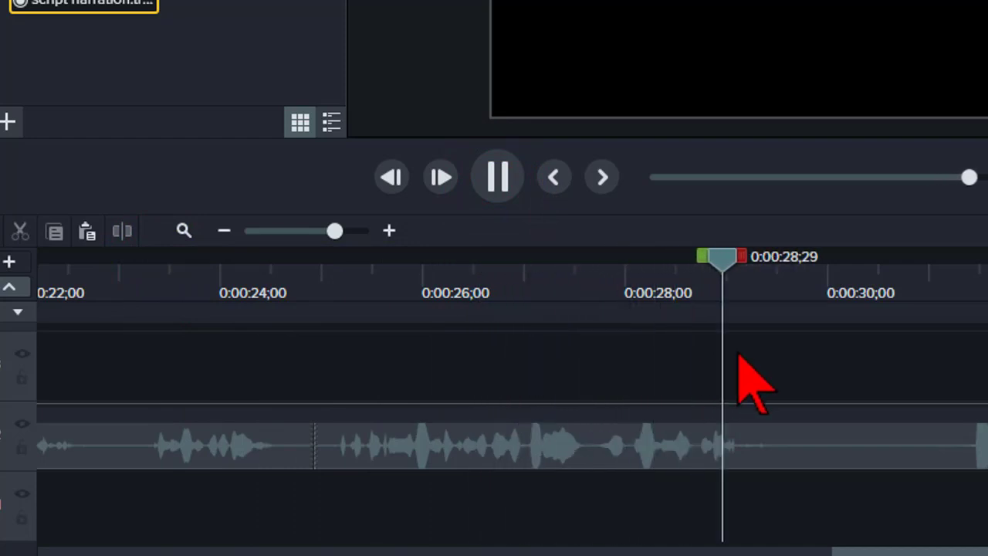
Cut about one second of silence starting at 0:00:30;00 and play the remaining narration through to its end
click(828, 276)
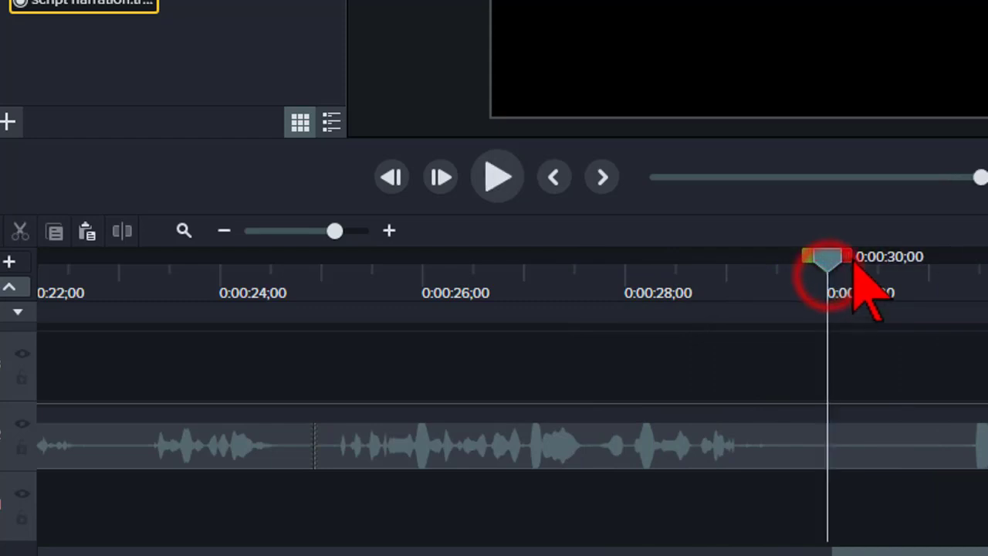
drag(845, 266, 935, 268)
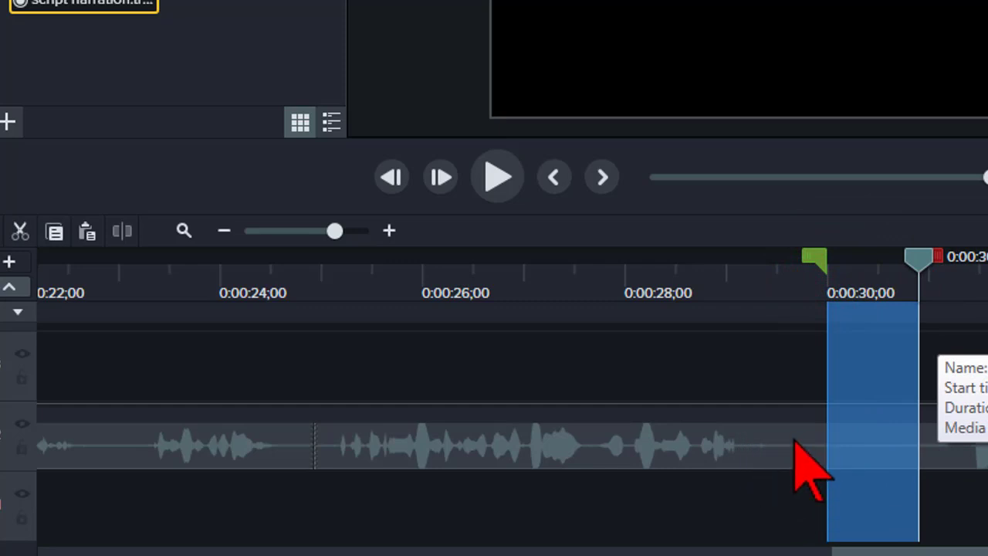
click(20, 231)
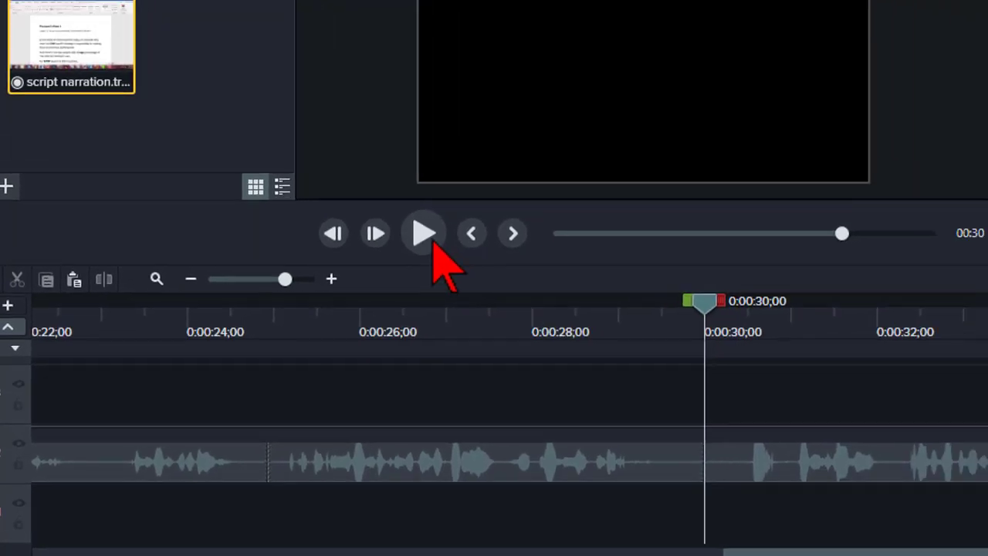
click(497, 177)
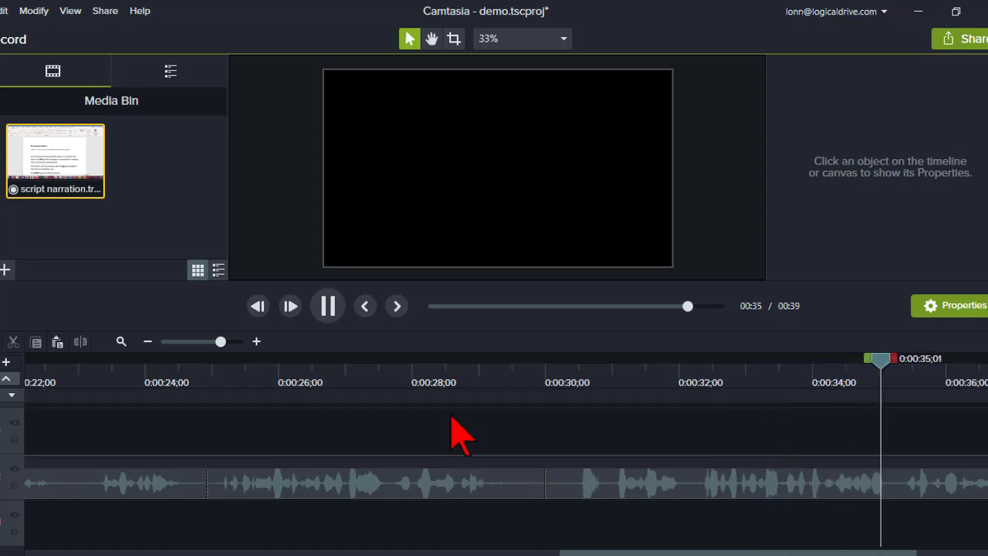
click(331, 311)
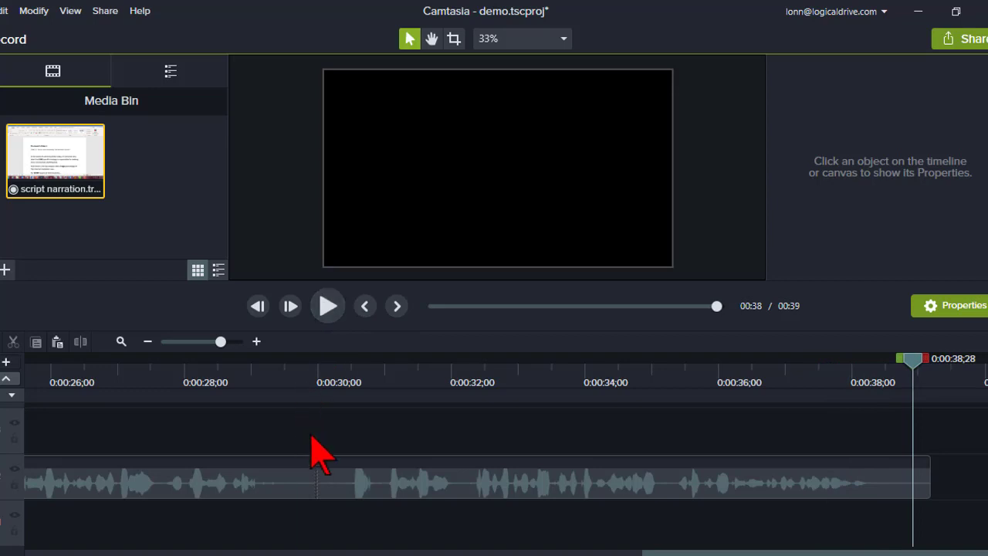
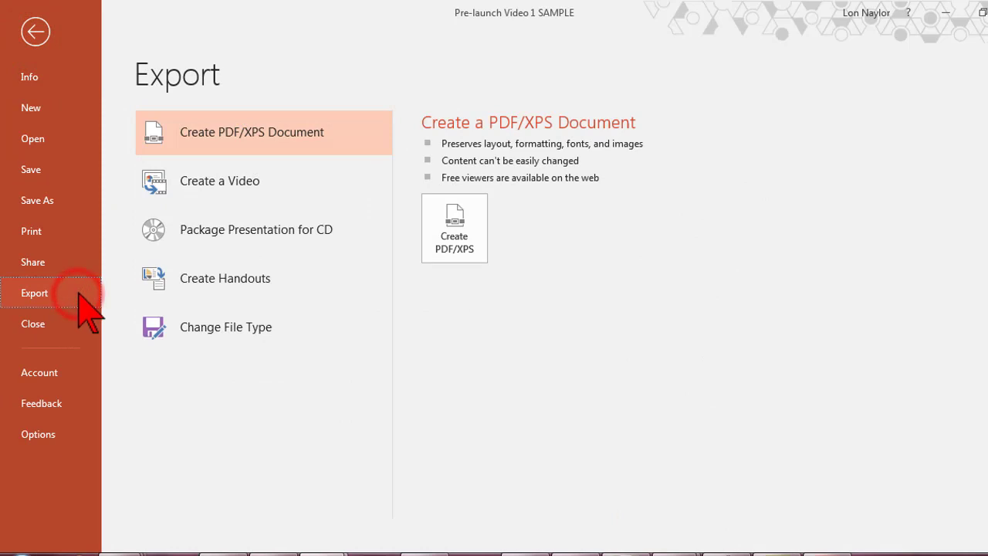
Export the PowerPoint presentation as a Full HD (1080p) Windows Media Video named "Pre-launch Video 1 SAMPLE"
click(223, 182)
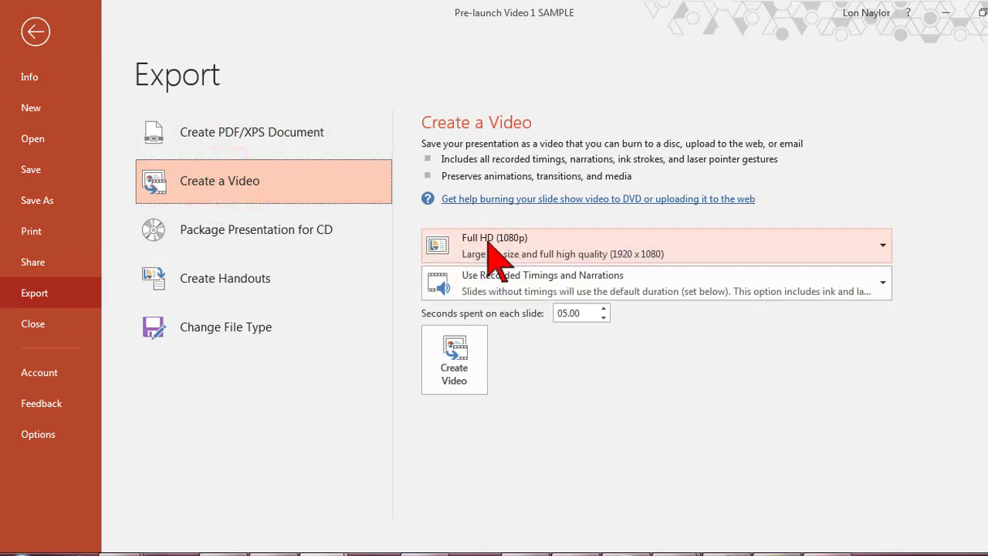
click(457, 353)
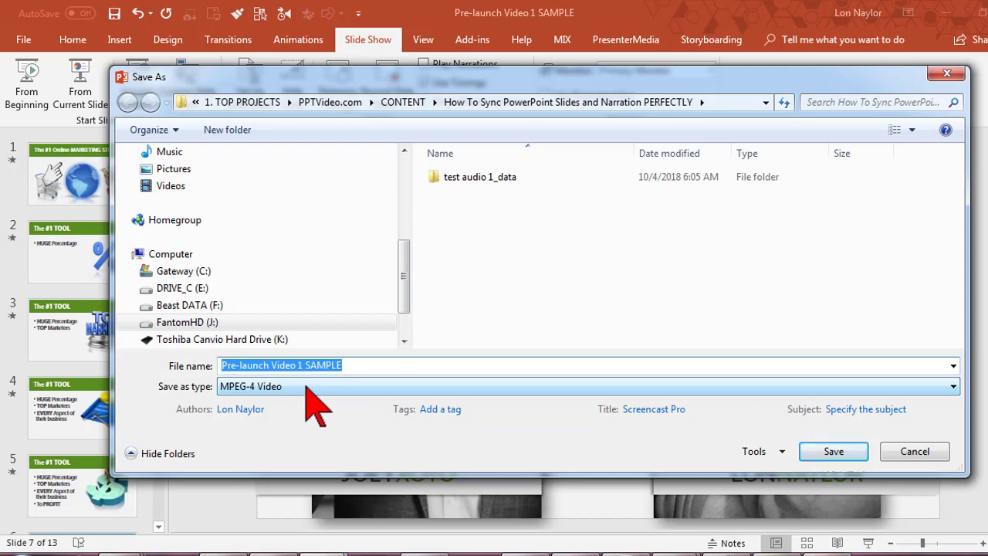
click(307, 390)
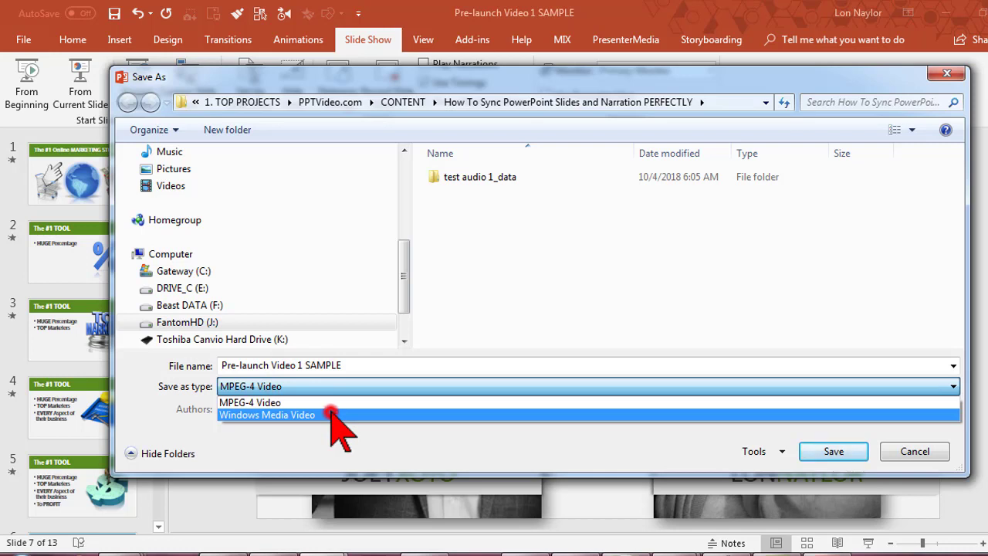
click(332, 414)
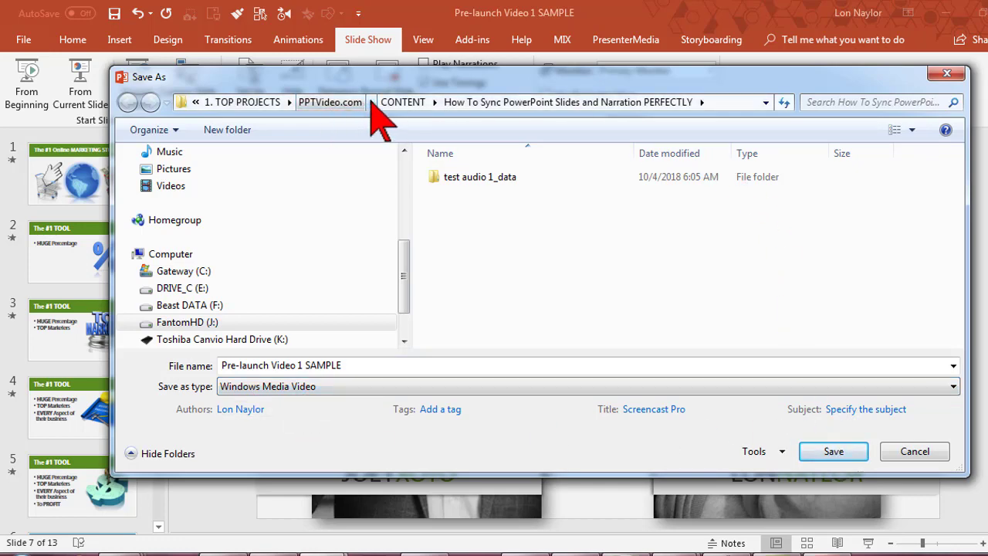
click(834, 450)
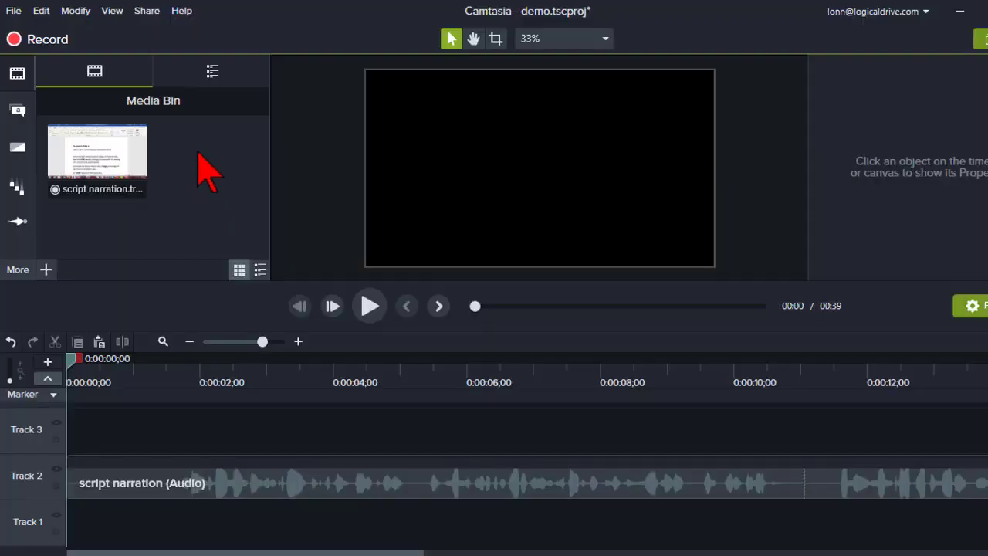
Import the "Pre-launch Video 1 SAMPLE" video into the Camtasia Media Bin
right_click(200, 155)
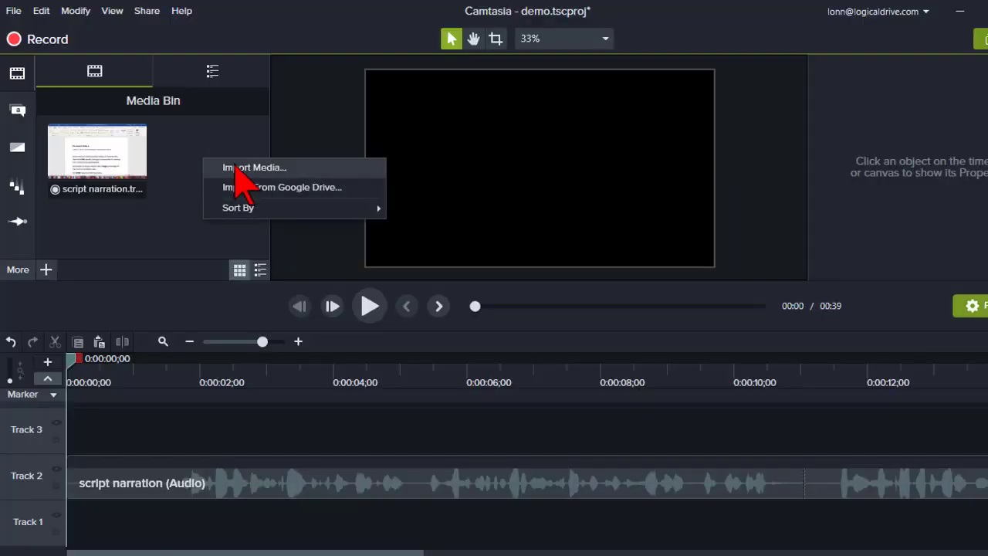
click(235, 168)
click(282, 166)
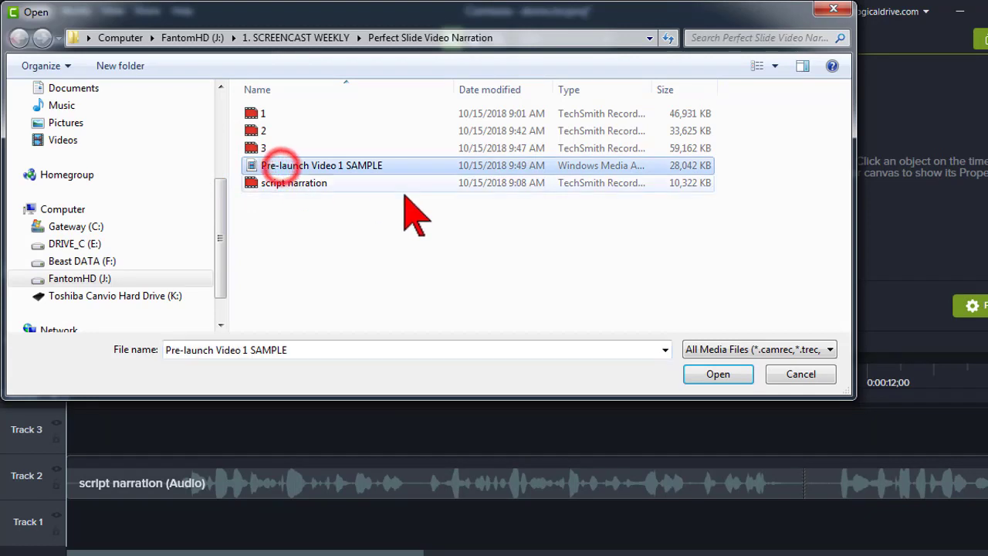
click(718, 375)
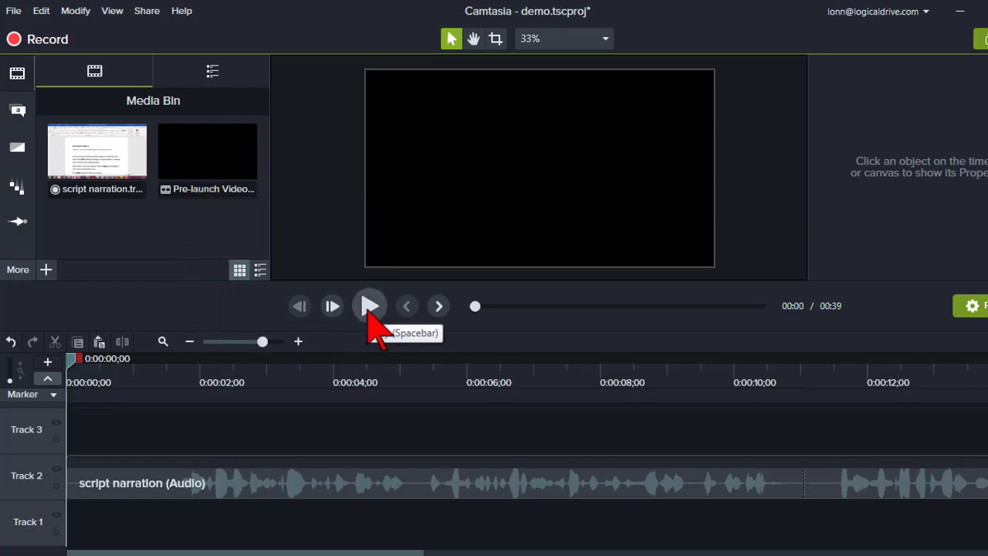
Switch to the Word script and examine its opening paragraph, highlighting the phrase "ONE specific strategy"
key(alt+Tab)
click(938, 10)
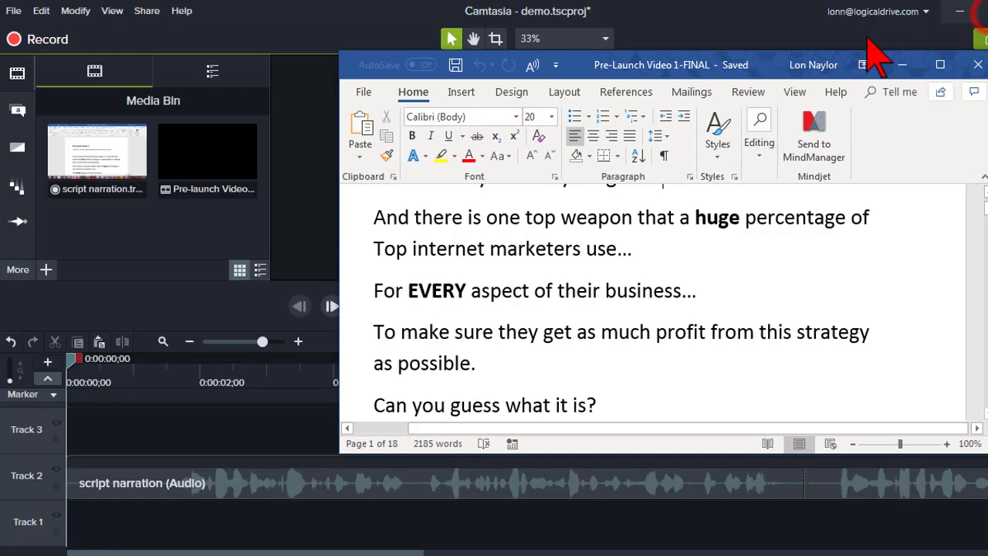
drag(700, 57, 732, 36)
scroll(730, 186, up, 3)
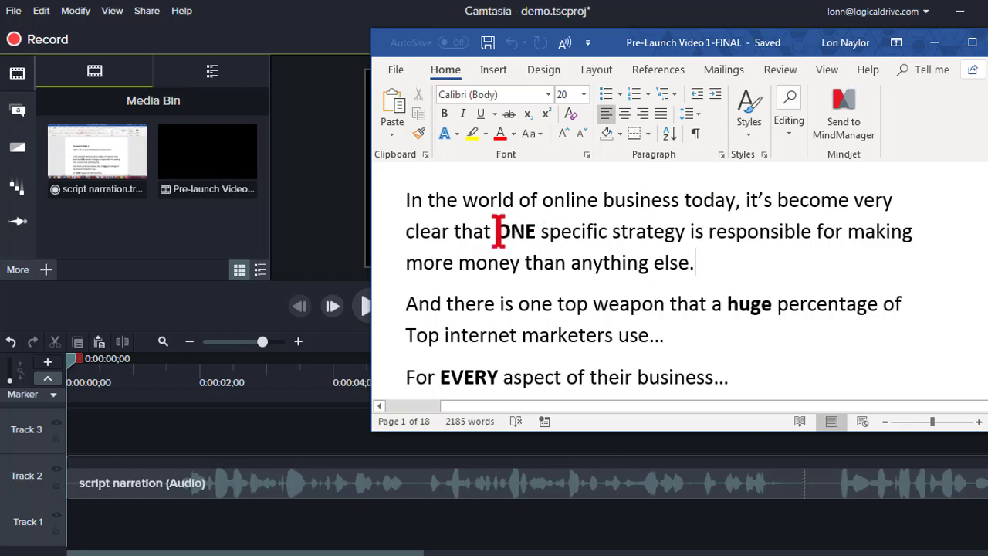
drag(496, 231, 662, 235)
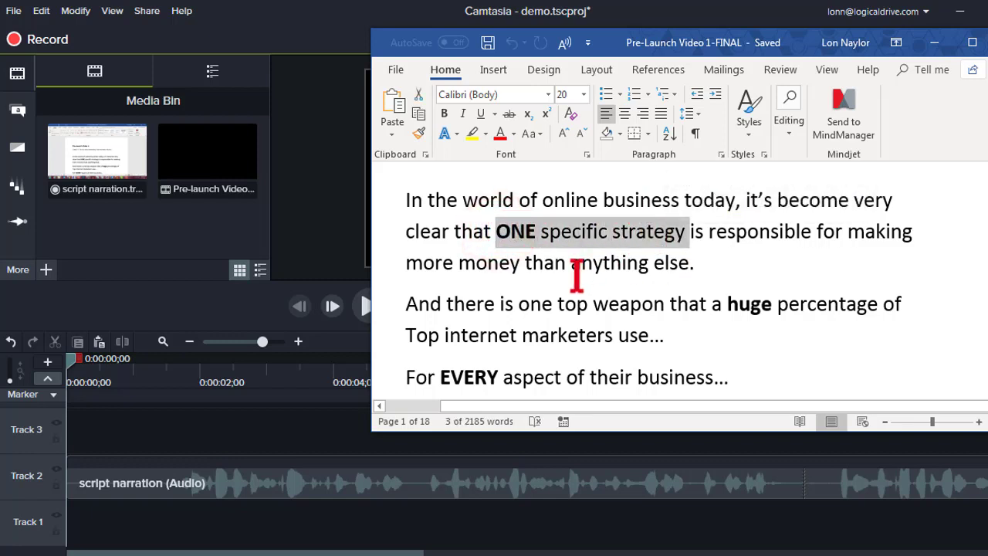
click(583, 305)
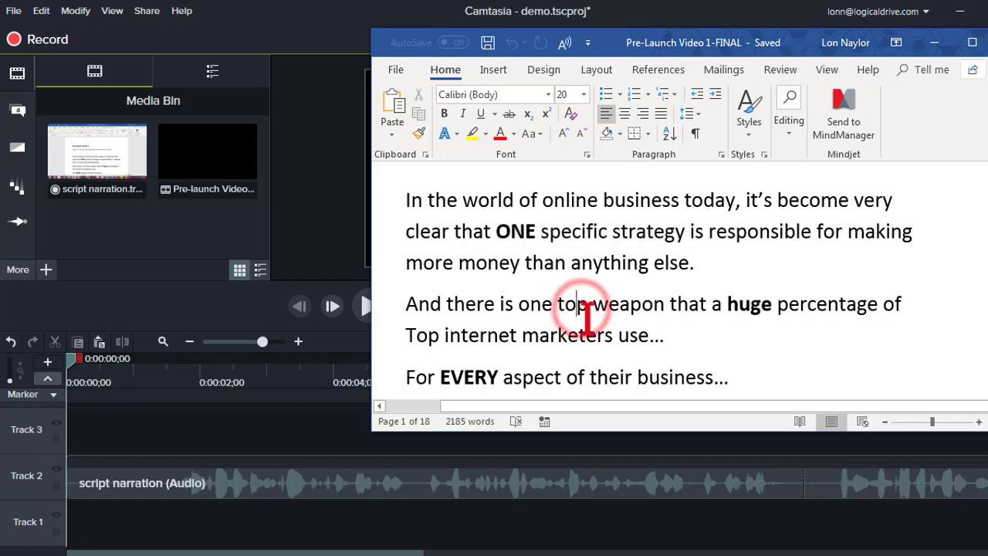
Return to Camtasia, play the narration from the start and stop the playhead at 0:00:05;09
click(364, 307)
click(367, 306)
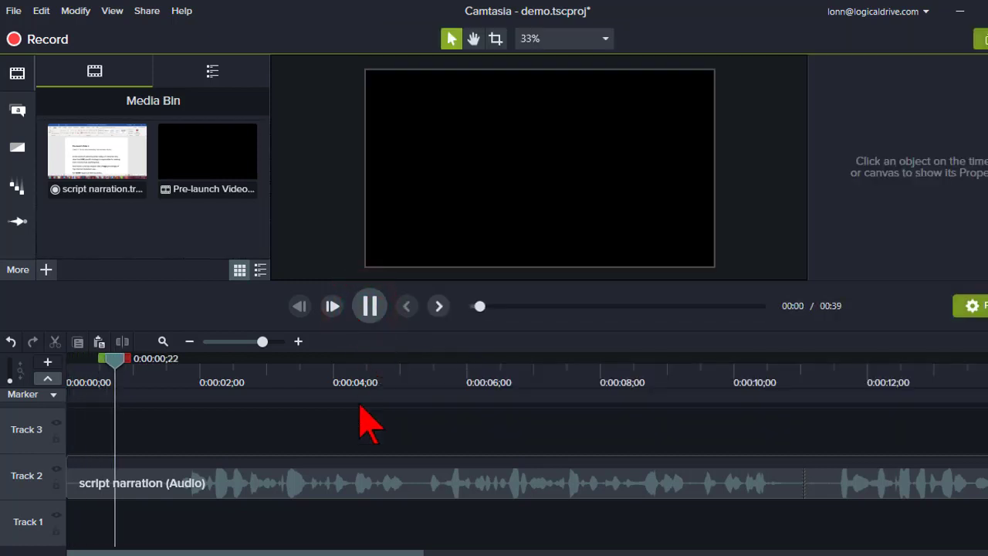
mouse_move(277, 555)
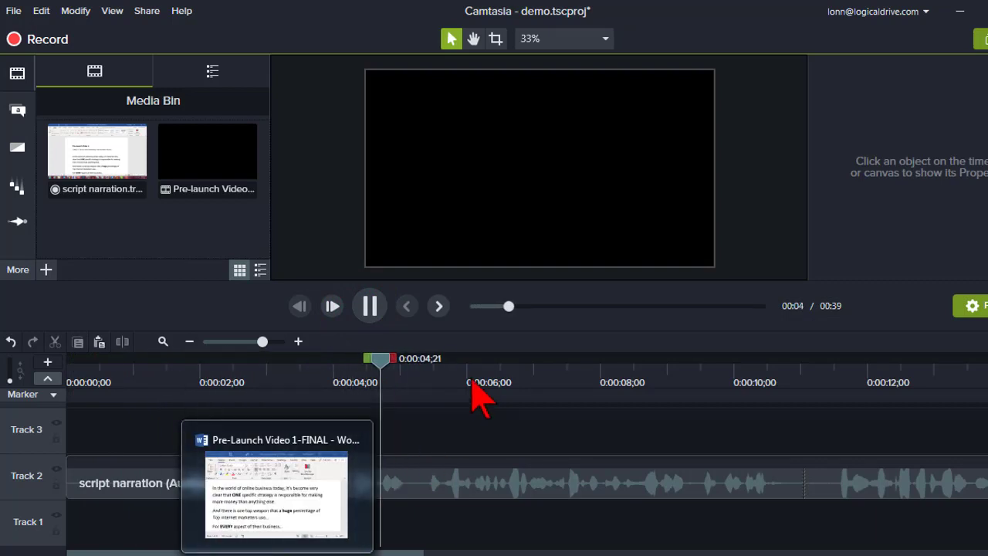
click(419, 377)
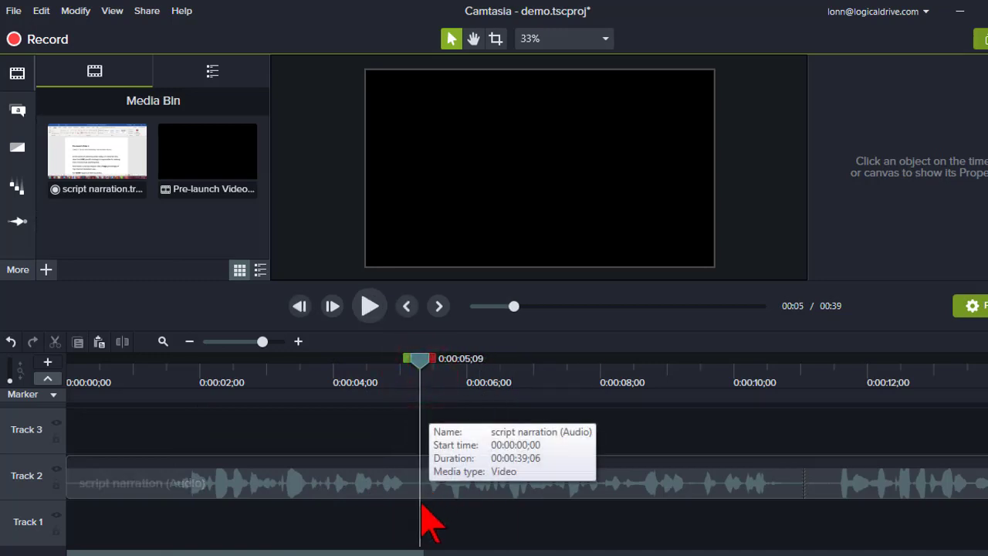
Switch to the "Pre-launch Video 1 SAMPLE" presentation in PowerPoint and preview the animations on slide 1
mouse_move(328, 555)
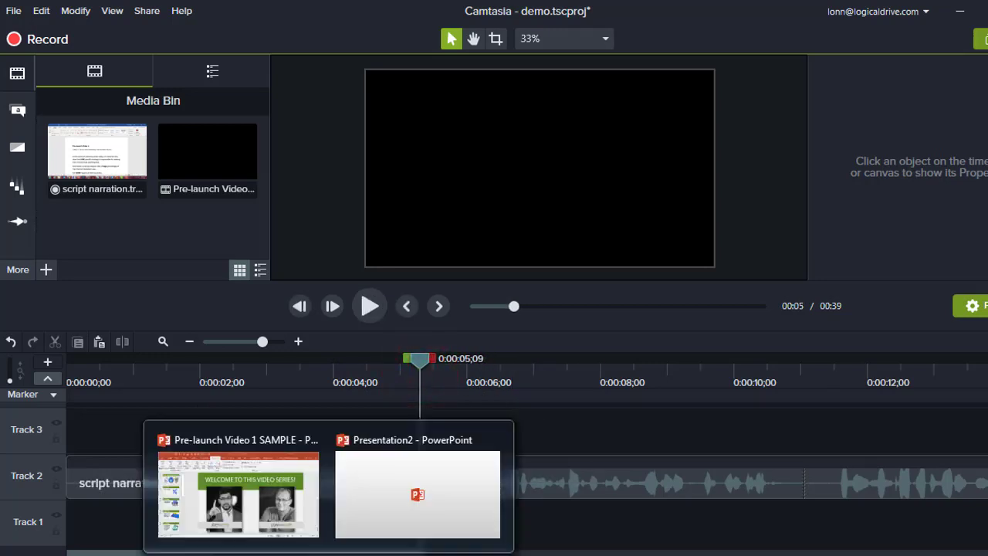
click(282, 494)
click(122, 186)
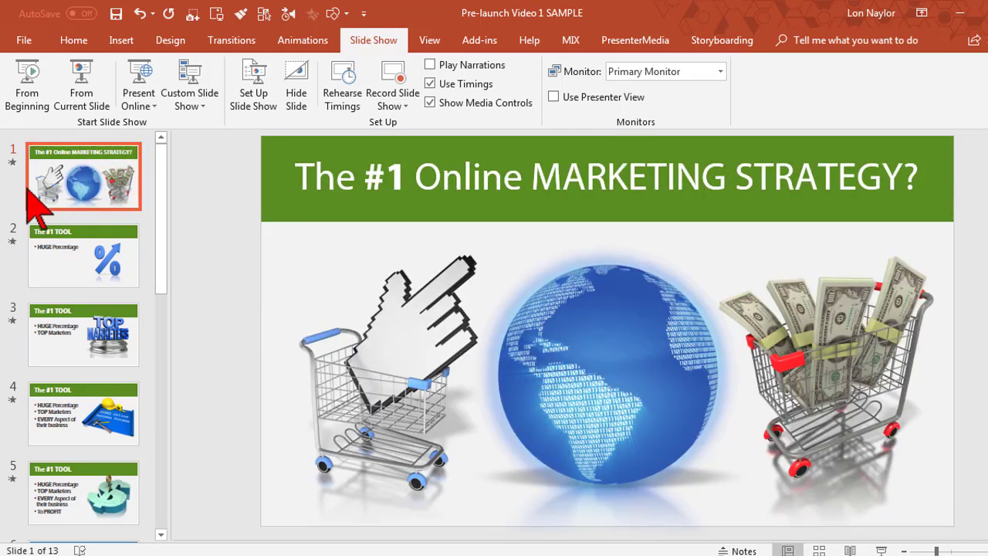
click(12, 162)
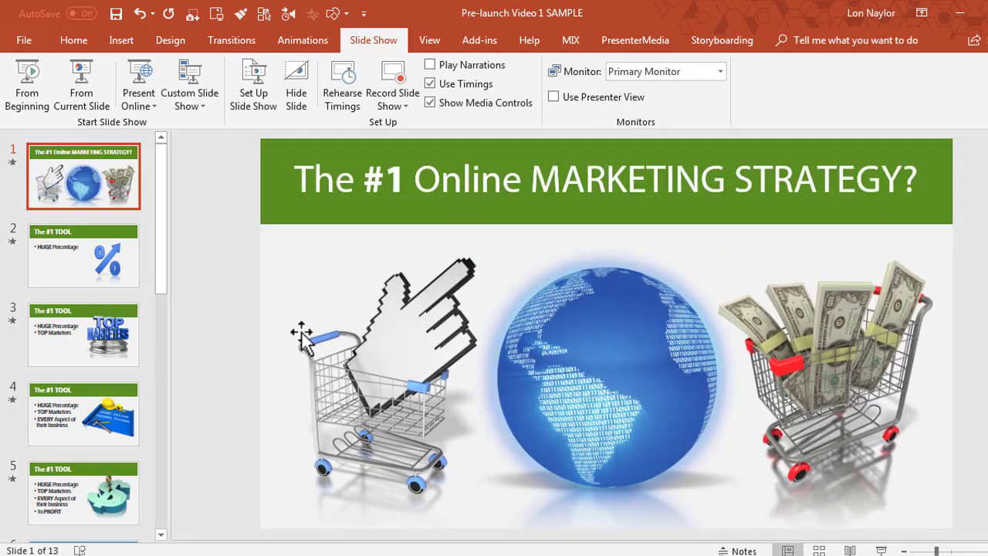
Return to Camtasia and add a marker to the script narration on Track 2 at 0:00:05;07
key(alt+Tab)
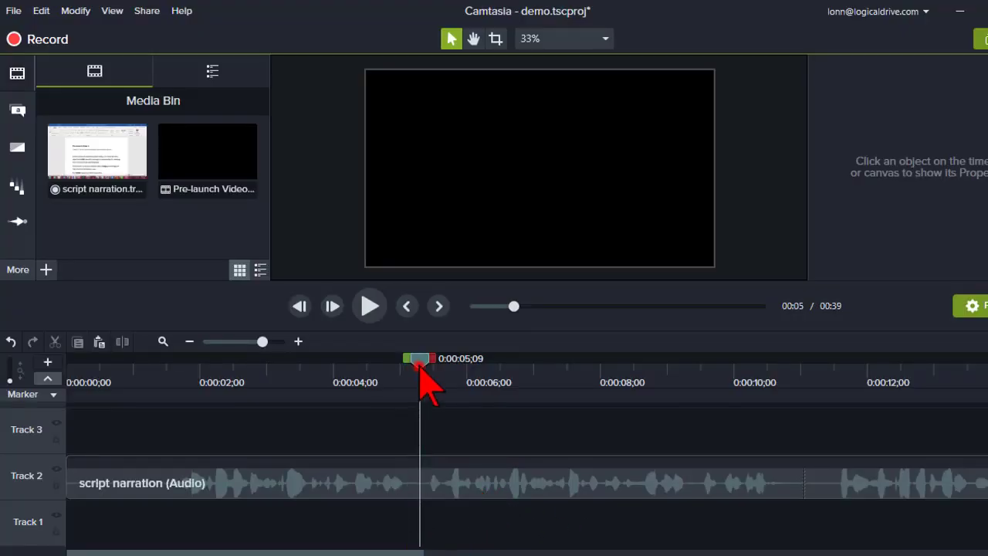
drag(420, 363, 415, 360)
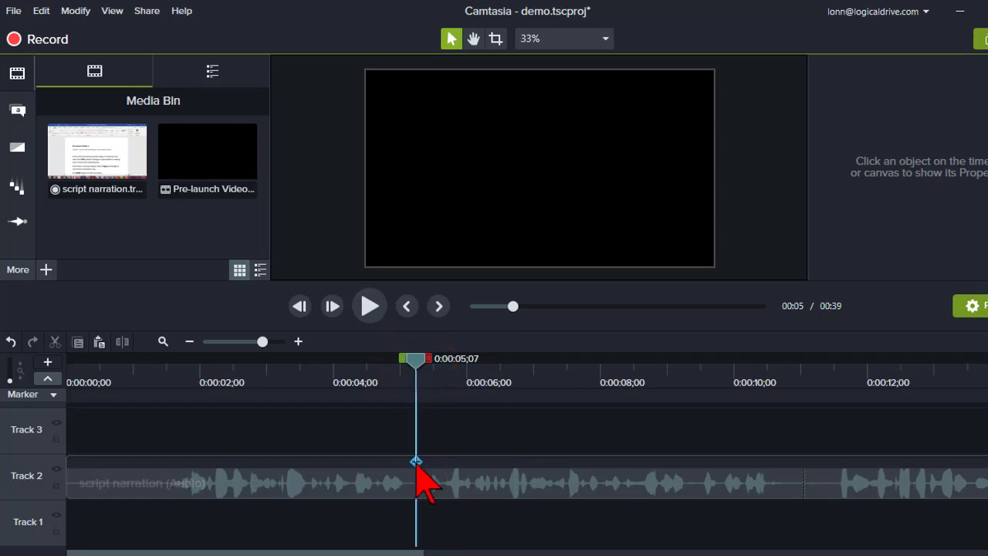
click(416, 463)
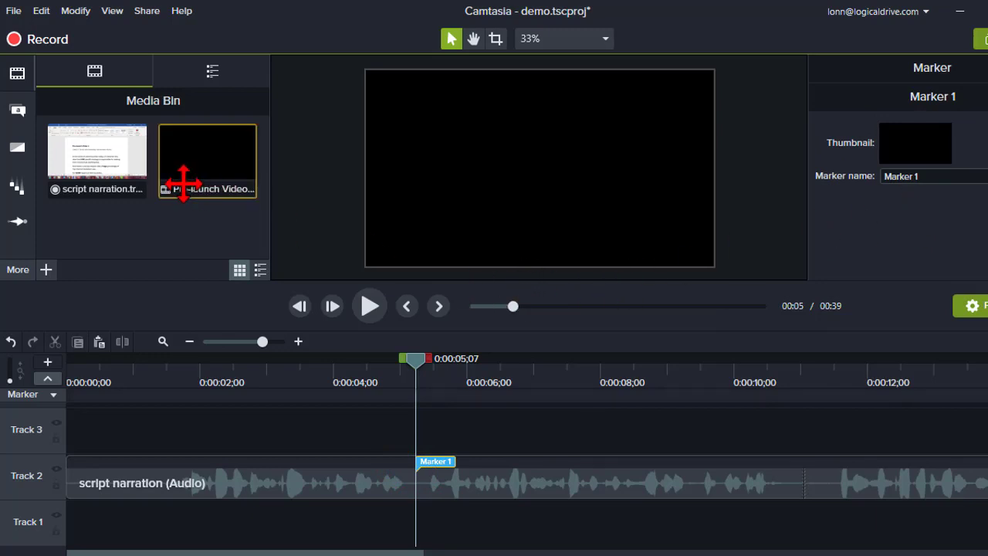
Play the narration on from the first marker and stop the playhead at 0:00:08;09
click(121, 166)
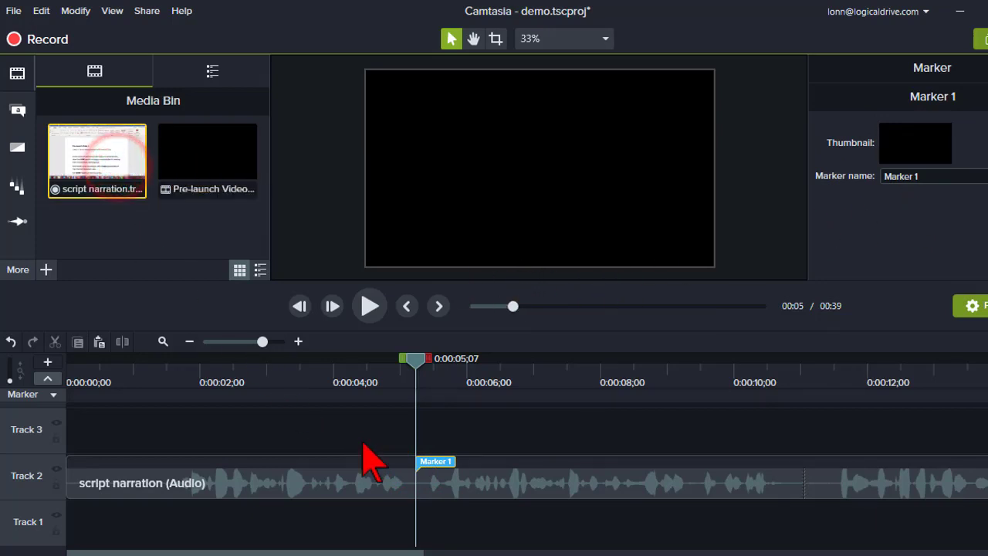
click(374, 312)
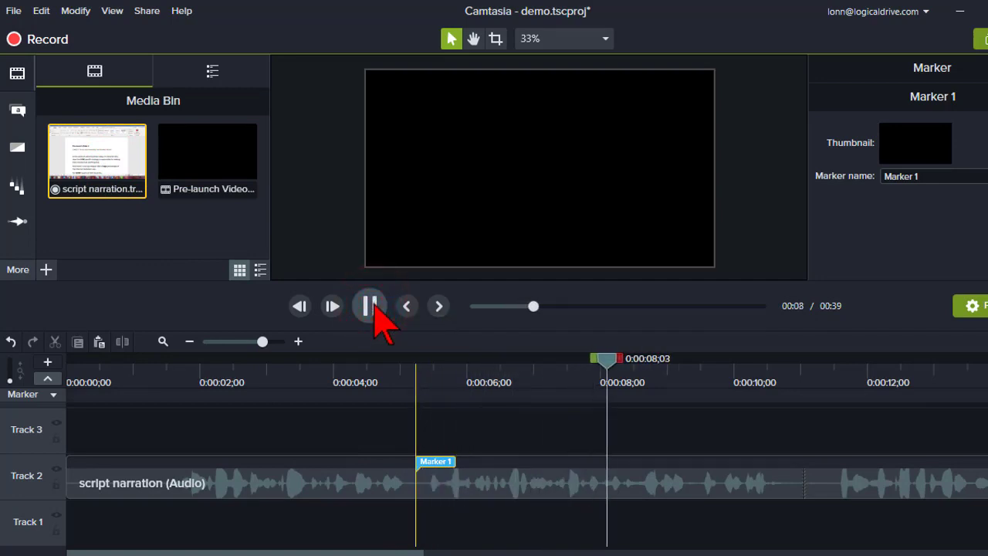
click(625, 377)
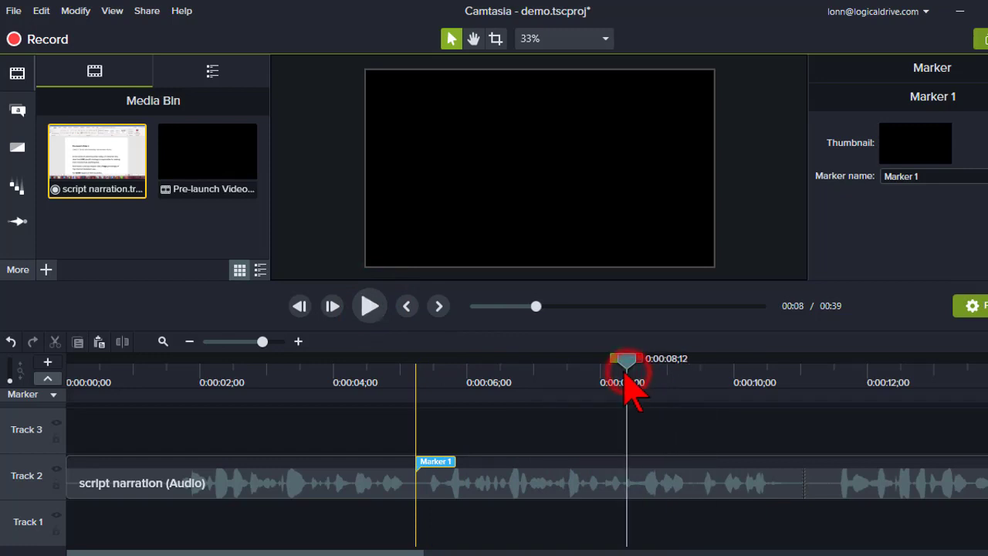
drag(625, 378, 620, 378)
Check the money cart picture on slide 1 in PowerPoint, and add a narration marker at 0:00:08;09 in Camtasia
mouse_move(339, 554)
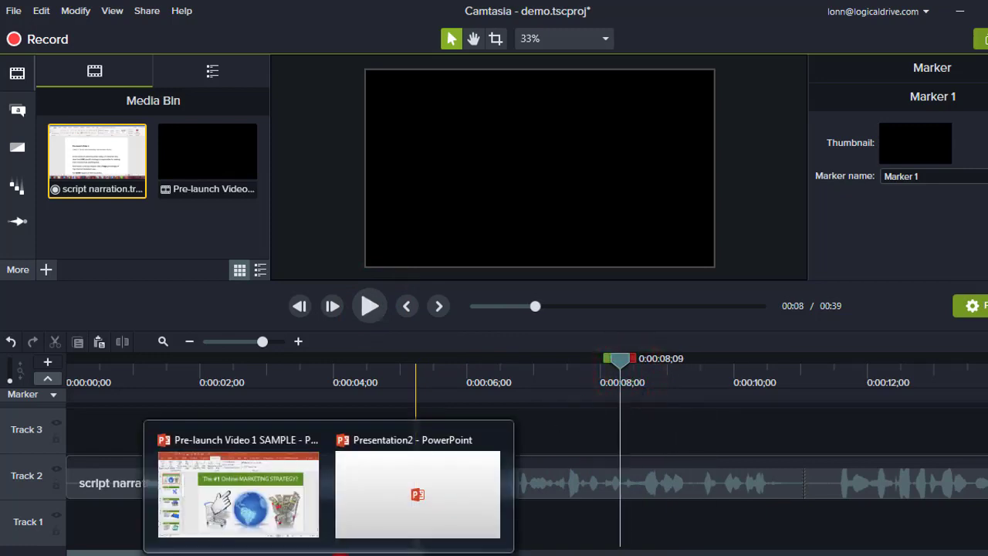
click(255, 487)
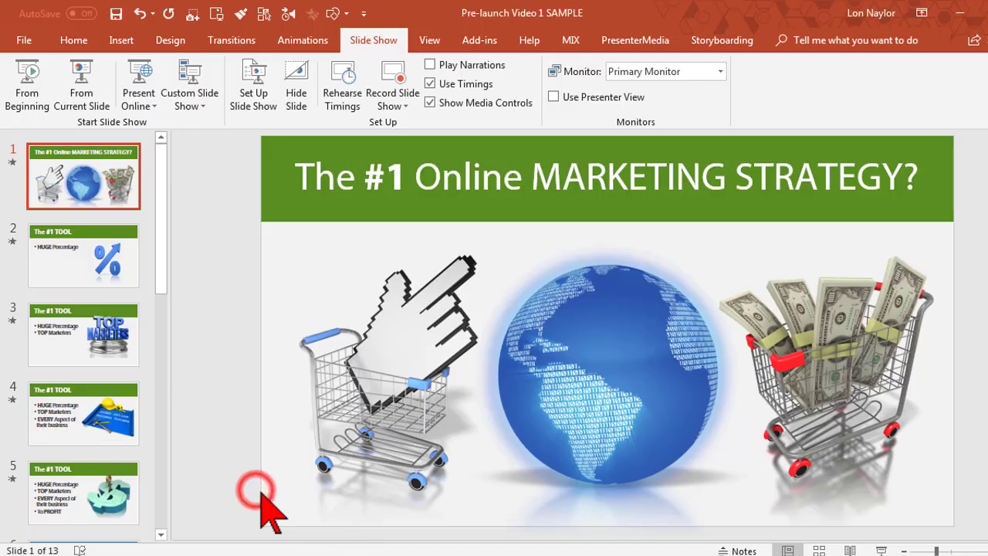
click(826, 386)
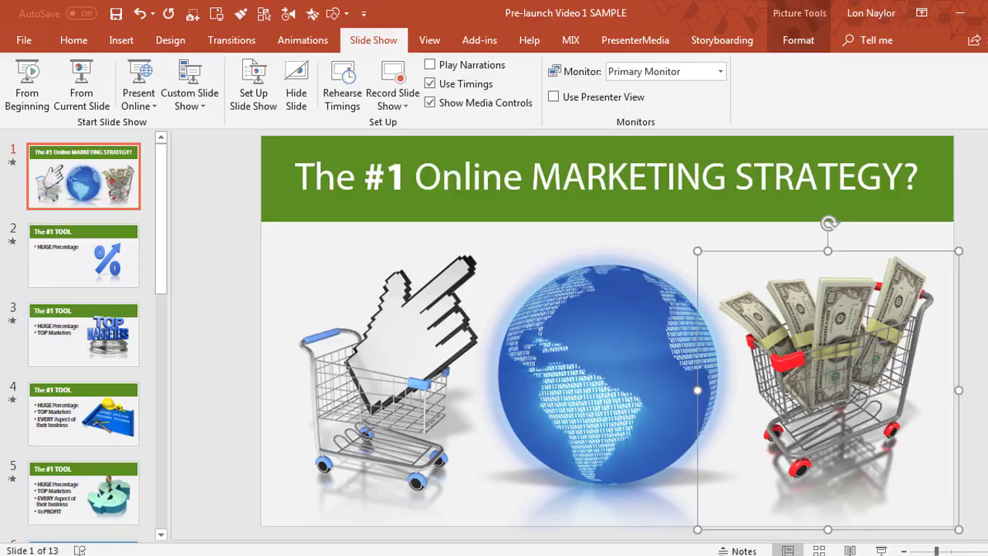
key(alt+Tab)
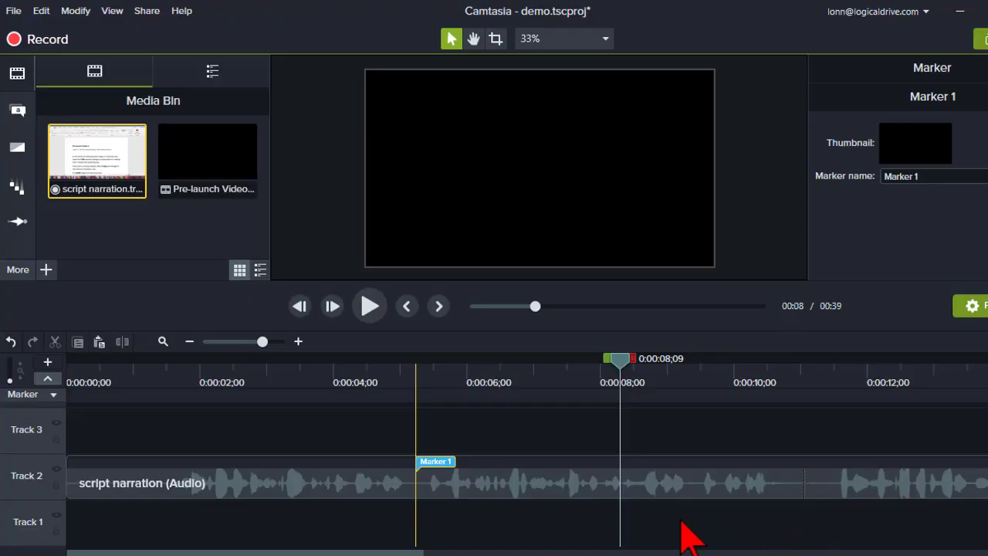
click(620, 462)
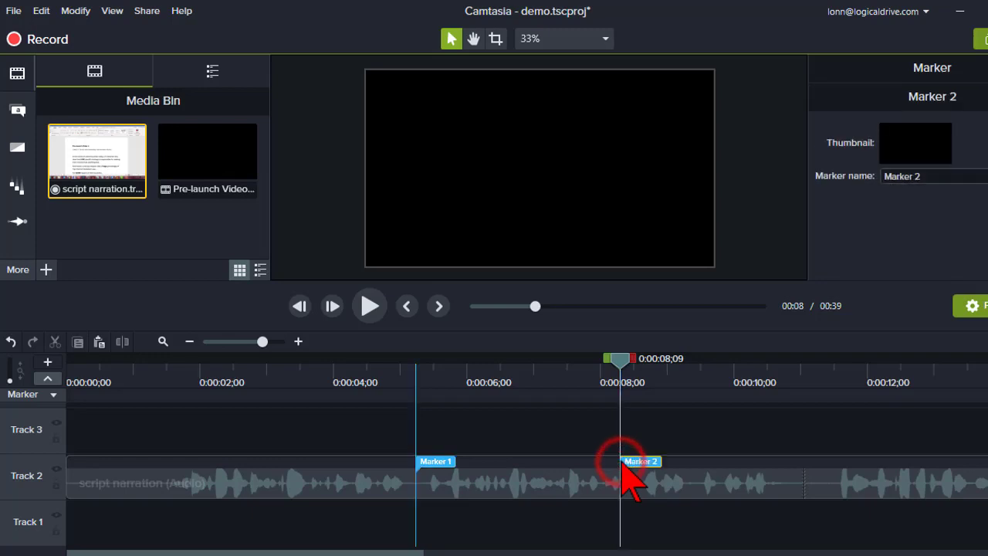
Play the narration on to 0:00:11;01, and examine the title and "HUGE Percentage" bullet of slide 2 in PowerPoint
click(369, 307)
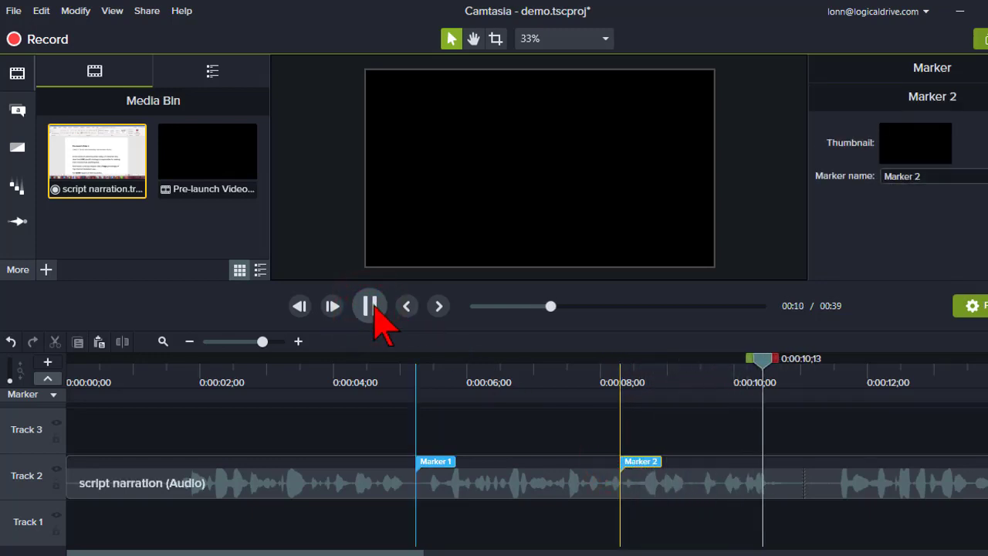
click(802, 377)
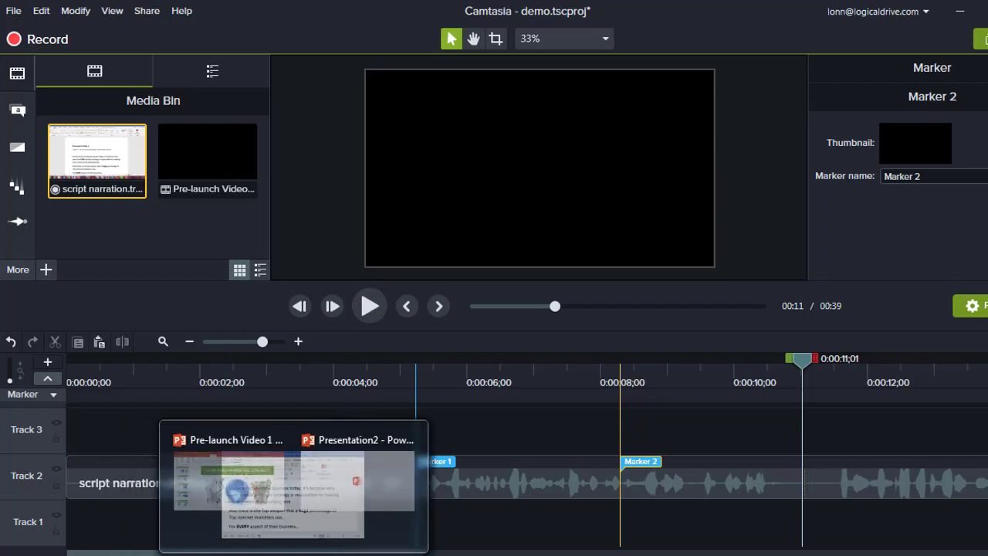
click(274, 502)
click(119, 294)
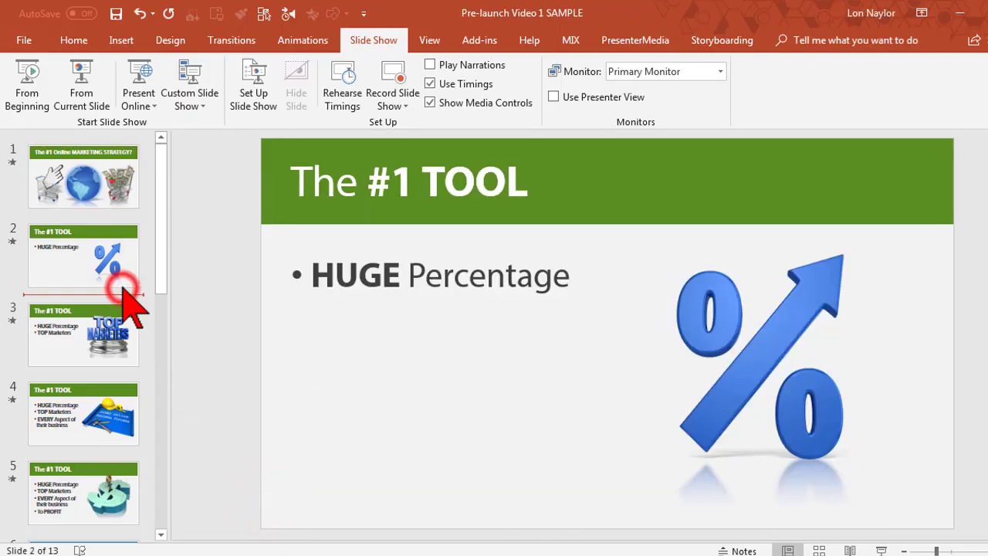
drag(396, 185, 512, 193)
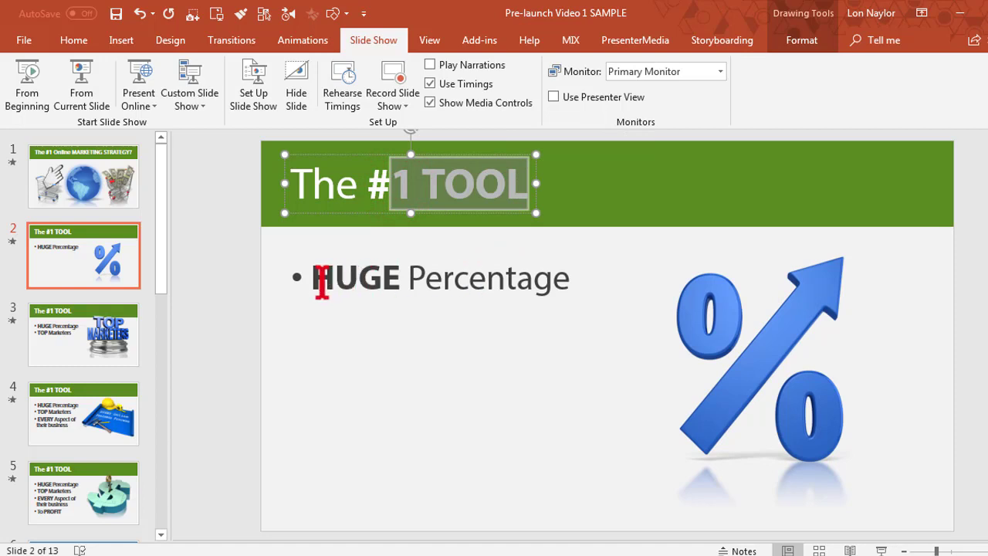
drag(321, 281, 543, 276)
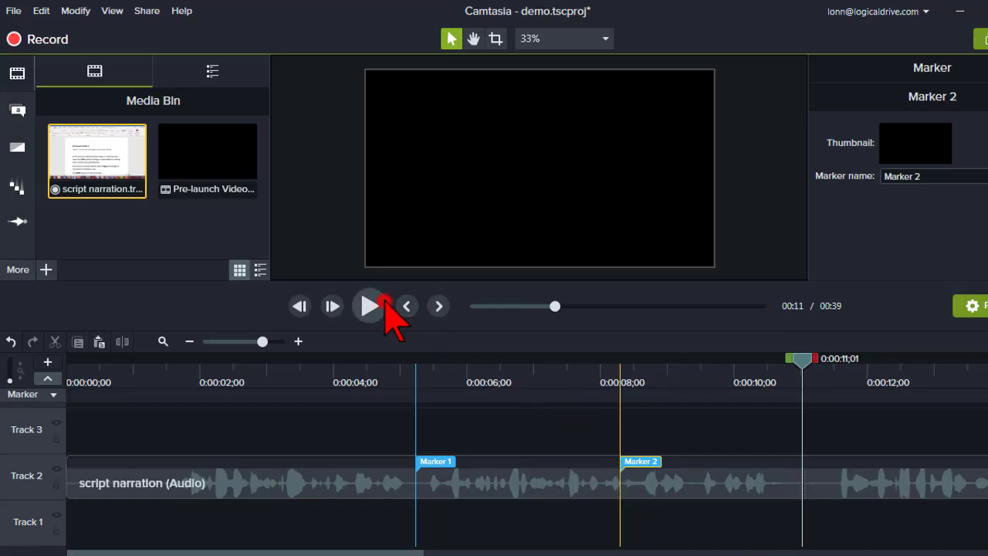
Return to Camtasia and add a marker to the script narration at 0:00:11;02
click(371, 305)
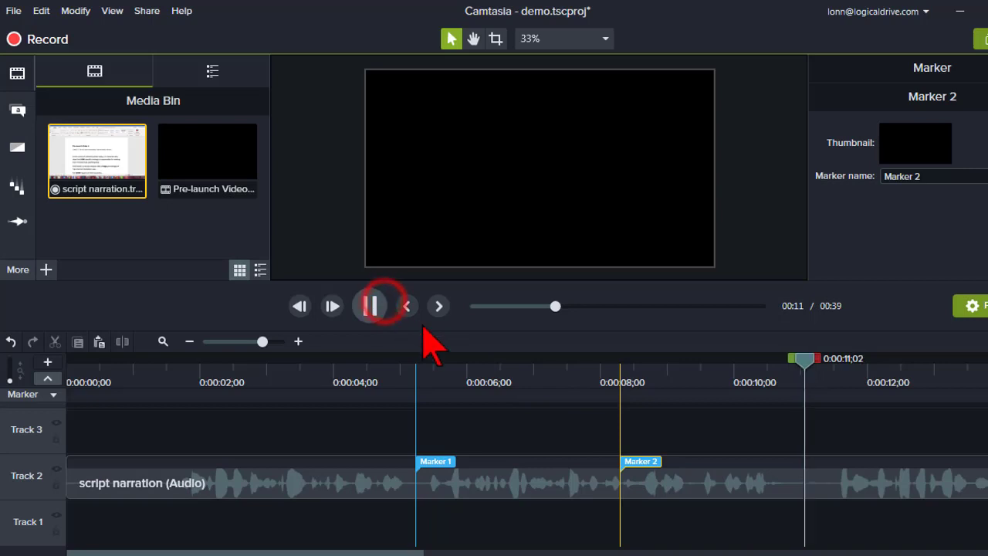
click(804, 365)
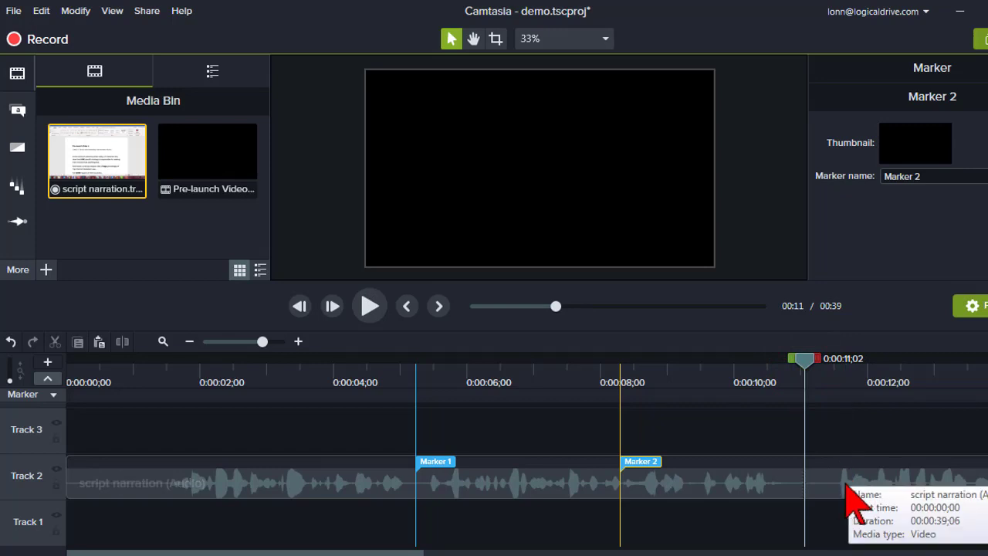
click(805, 463)
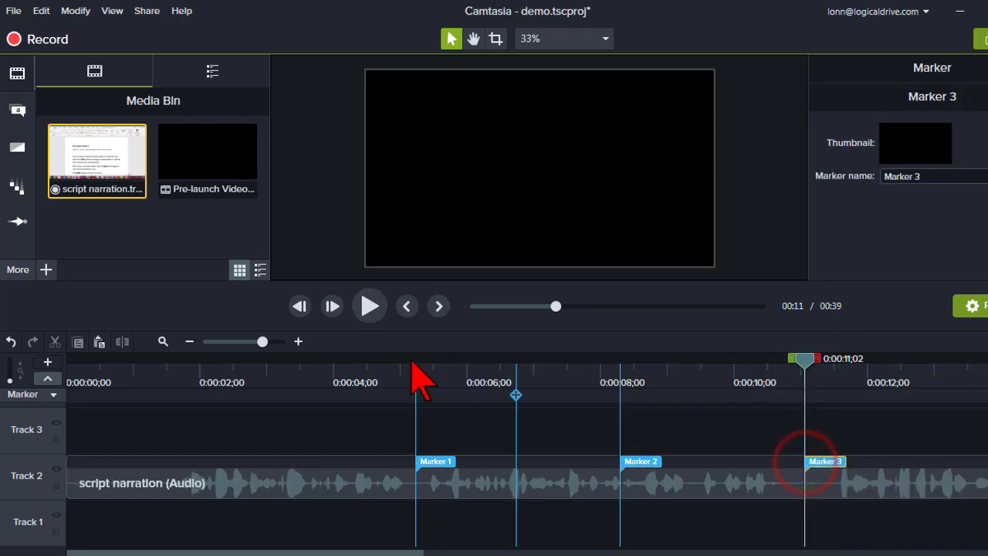
Play the narration on, replay the part from 0:00:14;19, and place the playhead at 0:00:14;18
click(372, 307)
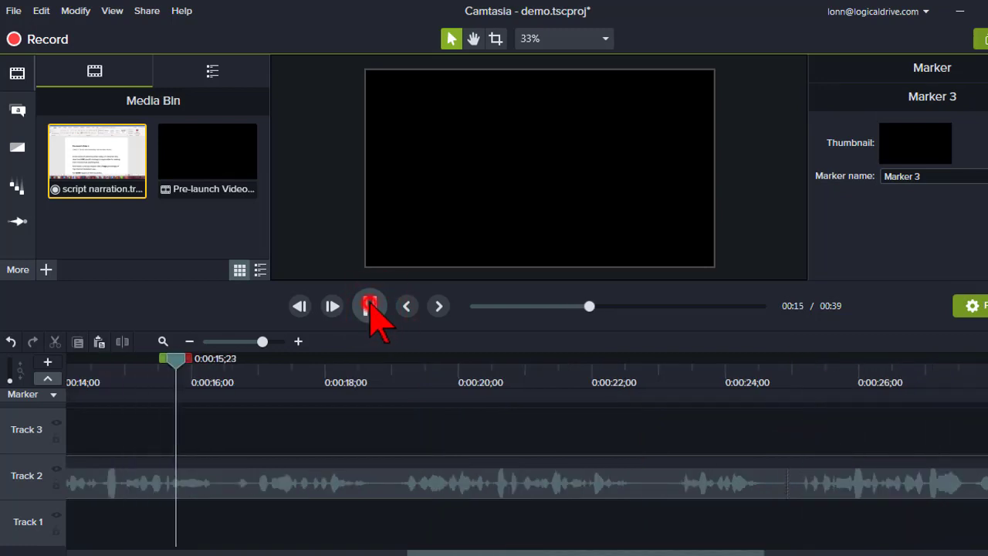
click(371, 306)
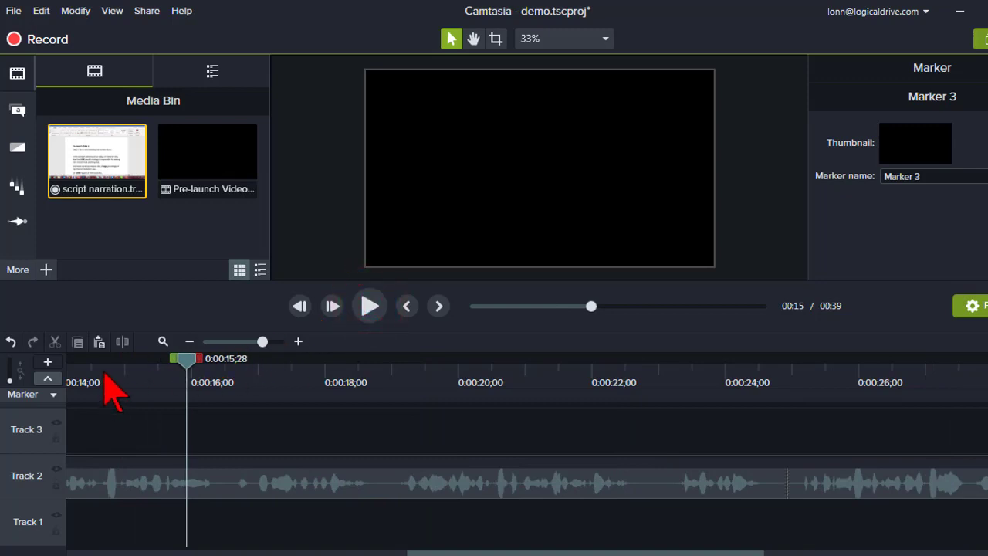
drag(104, 372, 99, 370)
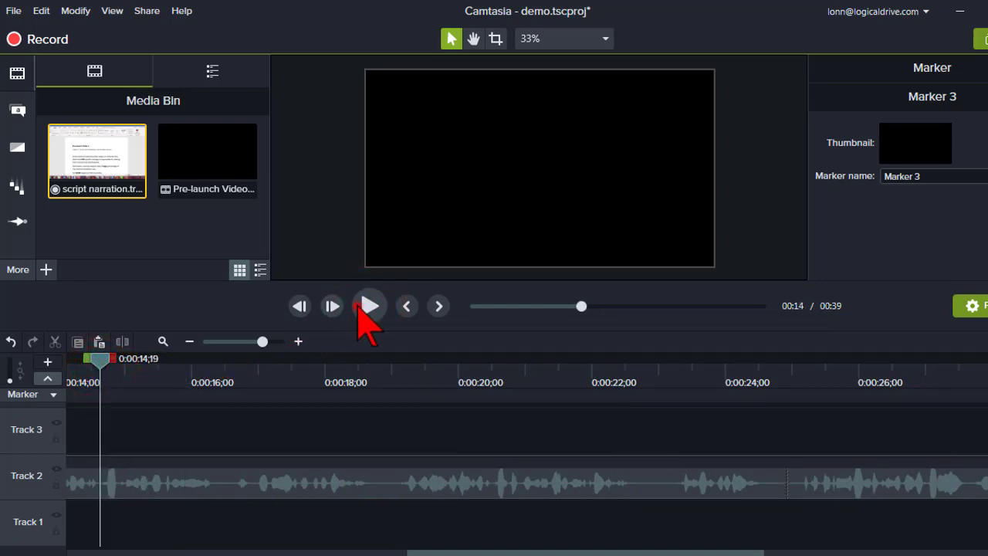
click(360, 305)
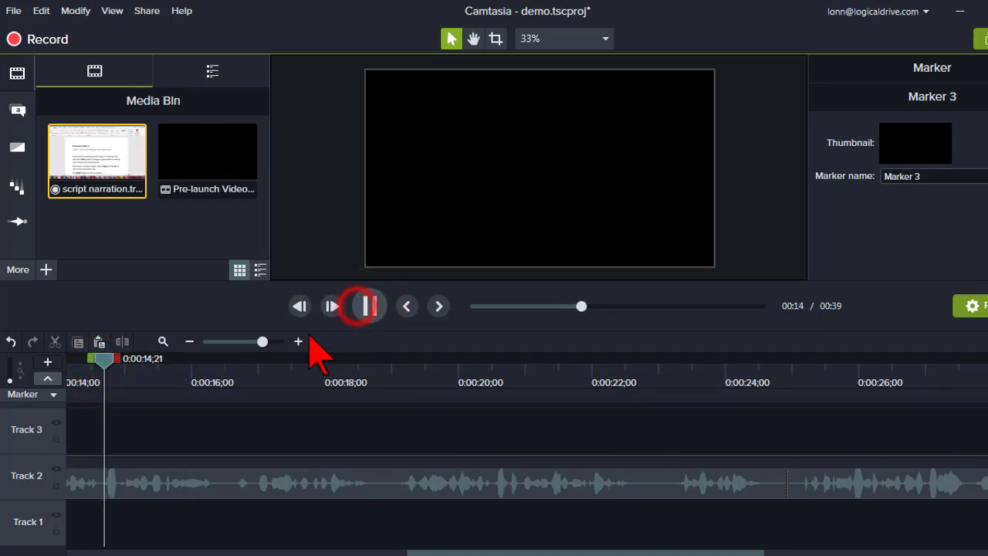
click(99, 371)
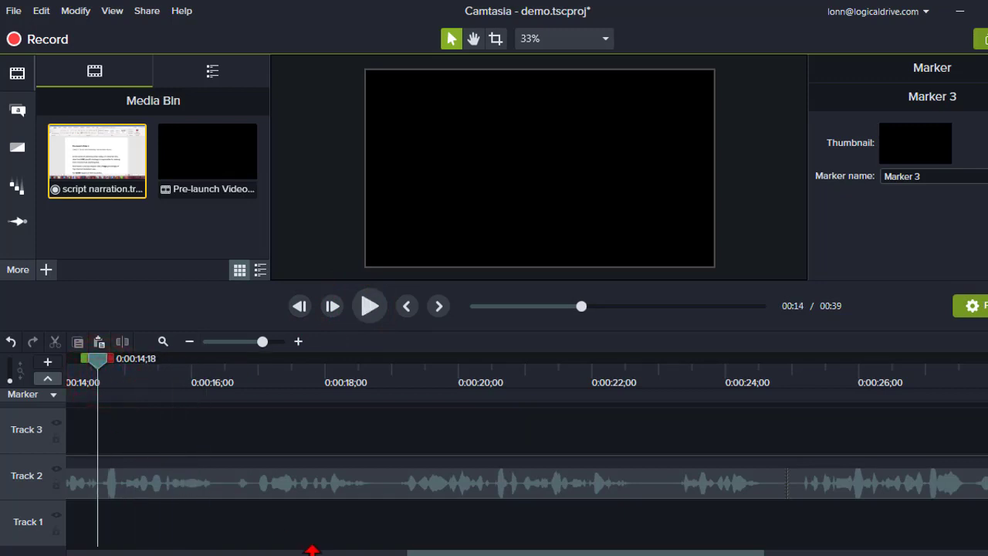
Check slide 3, "TOP Marketers", in PowerPoint, and add a narration marker at 0:00:14;16 in Camtasia
click(265, 512)
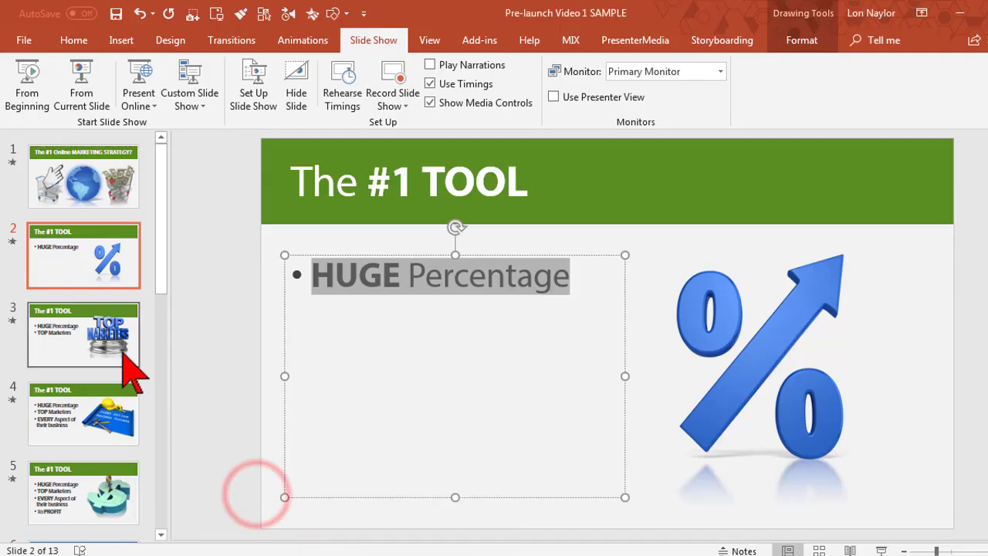
click(121, 355)
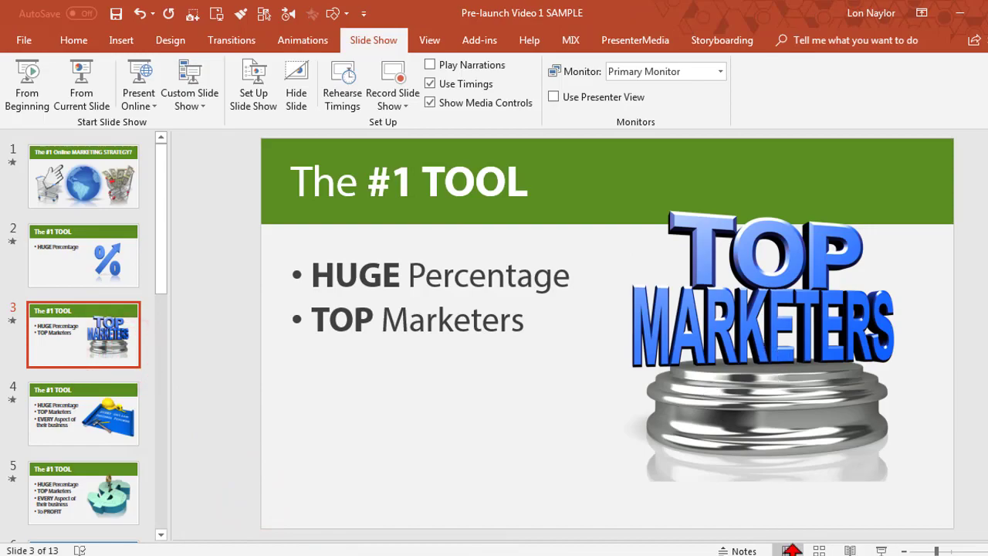
click(788, 544)
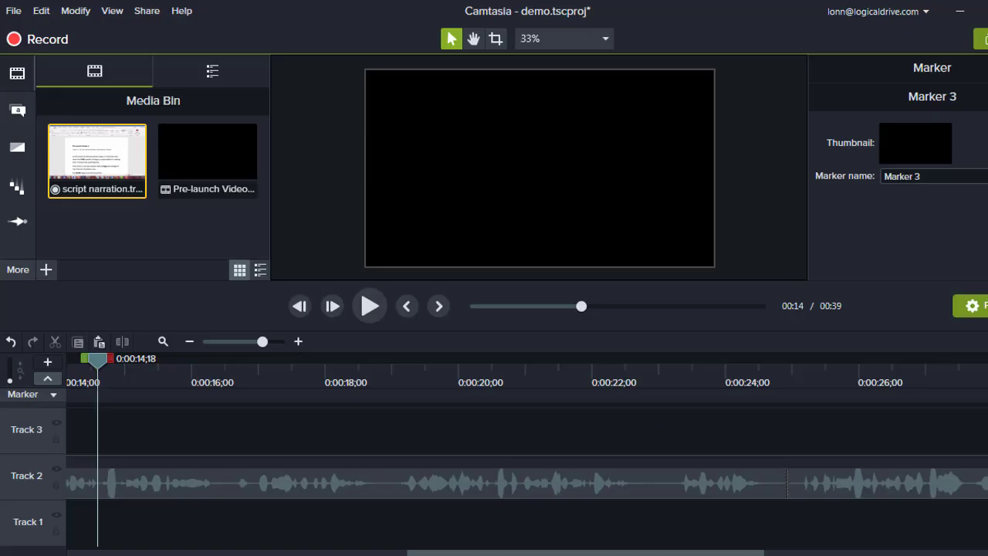
click(96, 462)
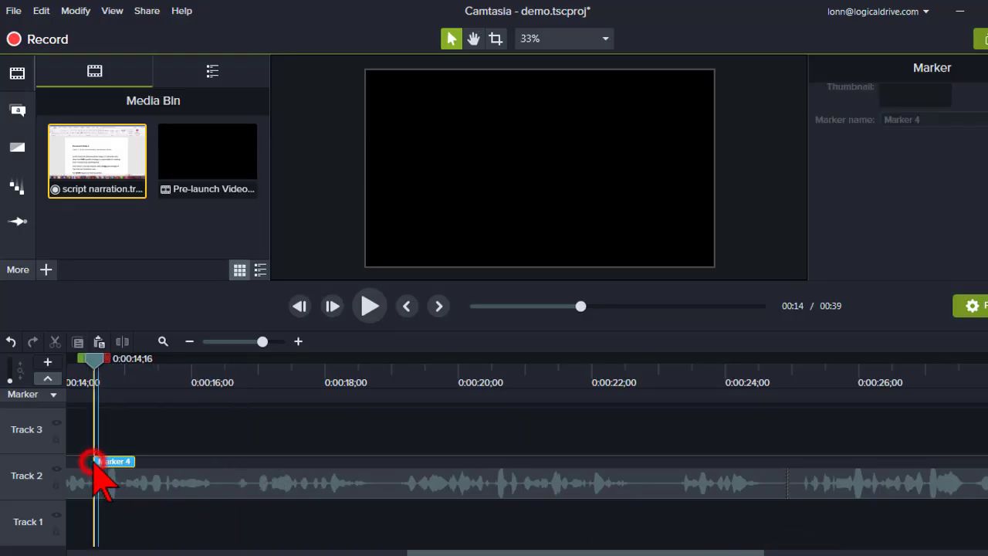
Play the narration on and add a marker to it at 0:00:16;18
click(378, 303)
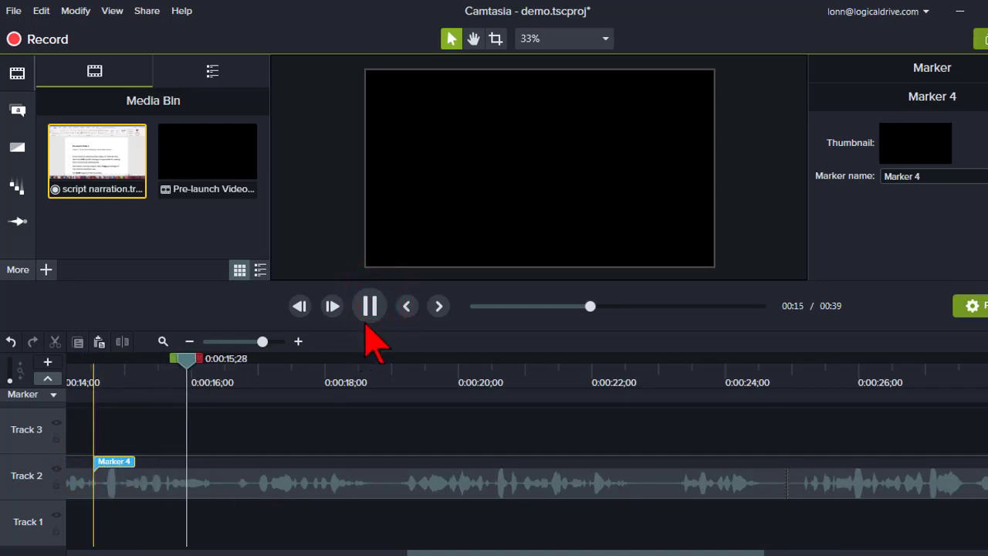
click(229, 373)
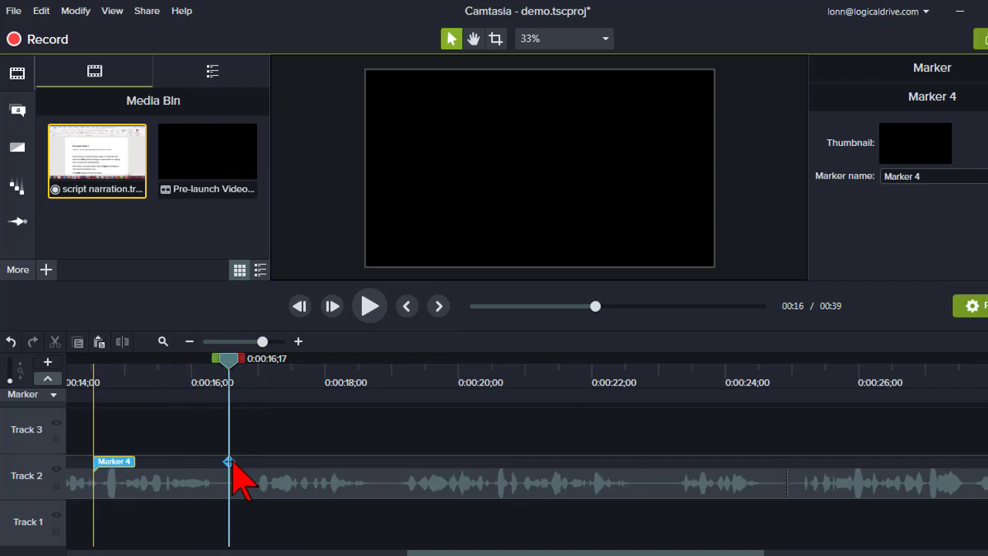
click(230, 461)
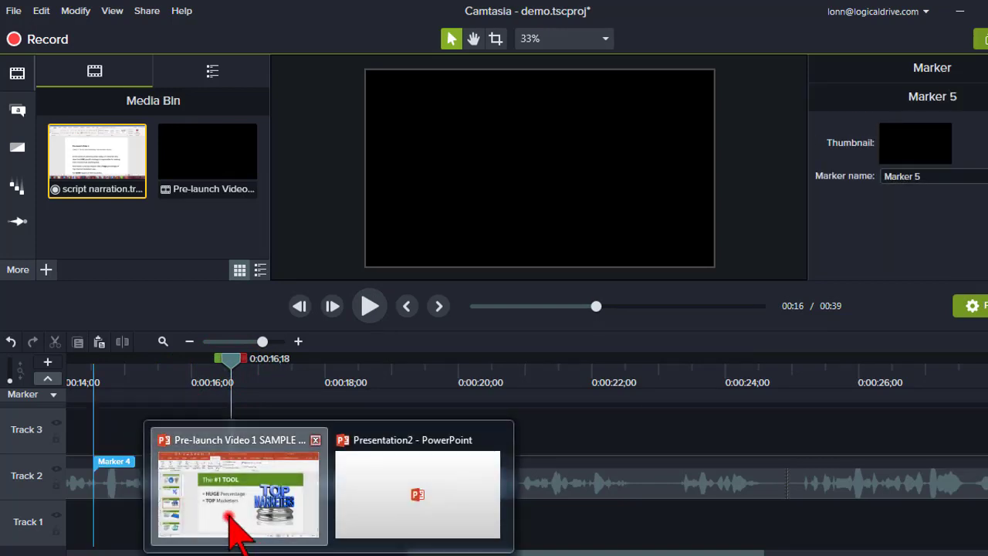
Check slides 4 and 5 in PowerPoint, and play the narration on in Camtasia to add a marker at 0:00:19;00
click(229, 516)
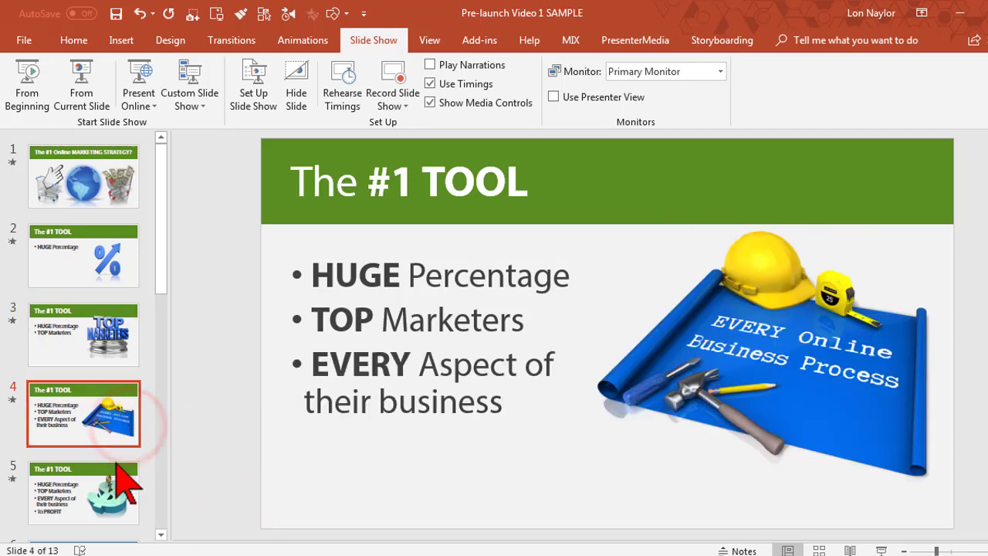
click(112, 480)
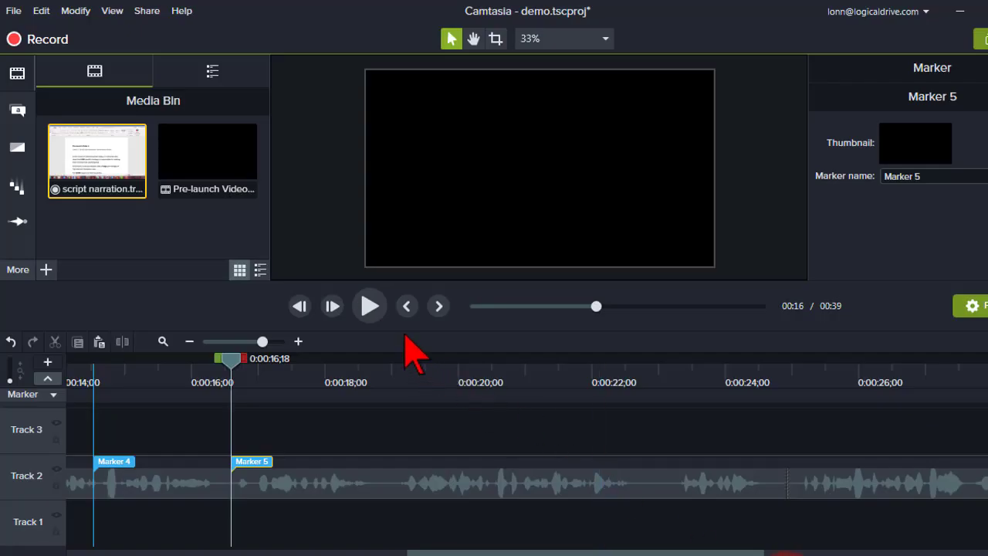
click(371, 309)
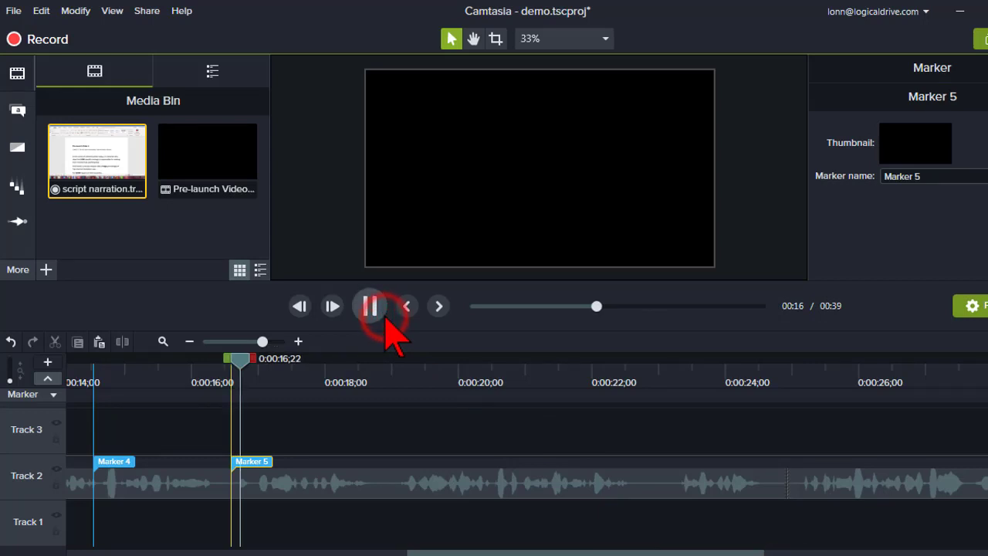
click(389, 374)
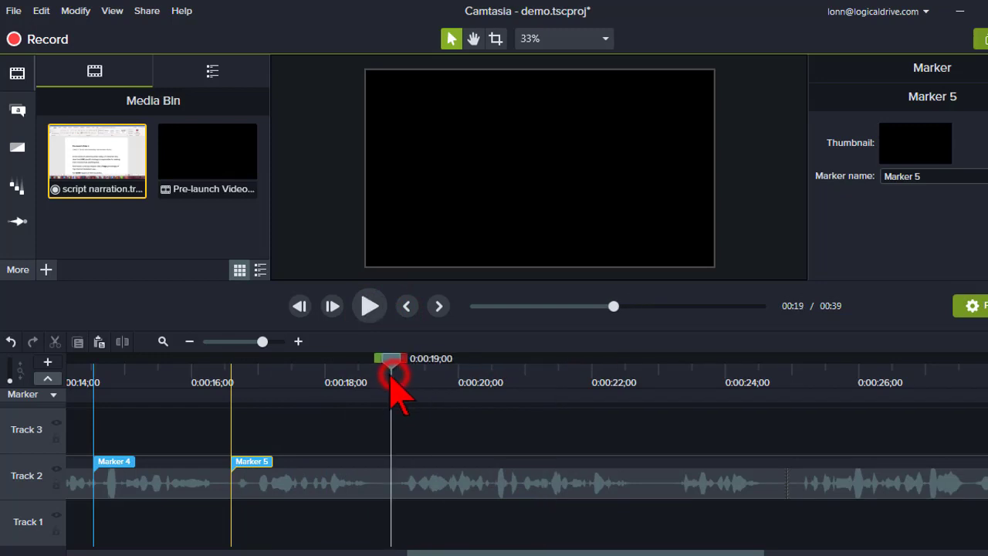
click(391, 463)
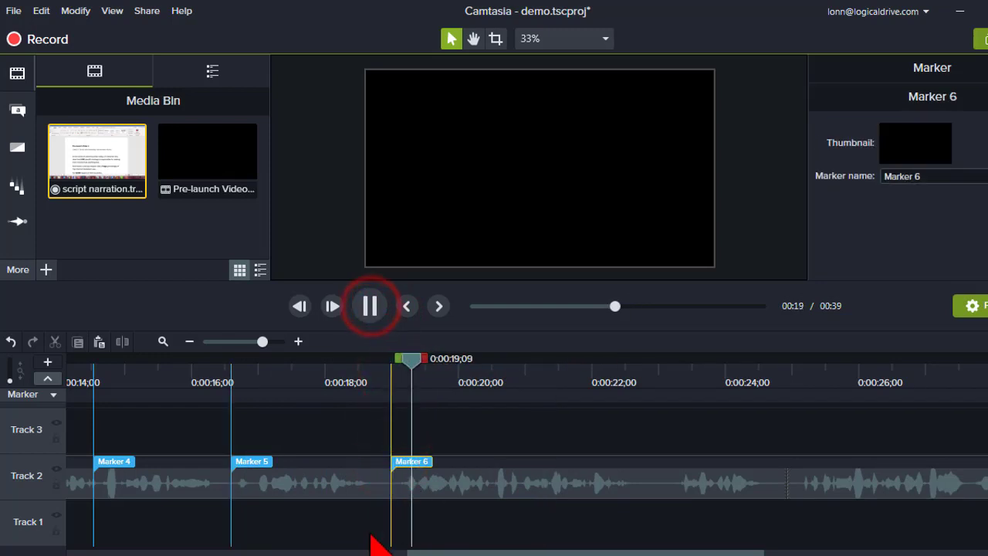
Play the narration on, check slides 5 and 6 in PowerPoint, and add a narration marker at 0:00:22;25 in Camtasia
mouse_move(329, 555)
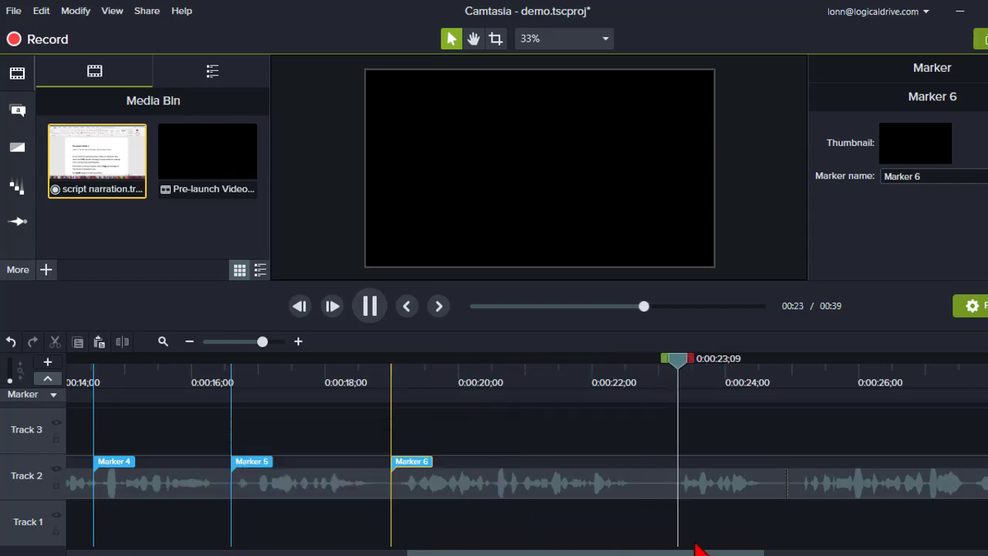
click(648, 378)
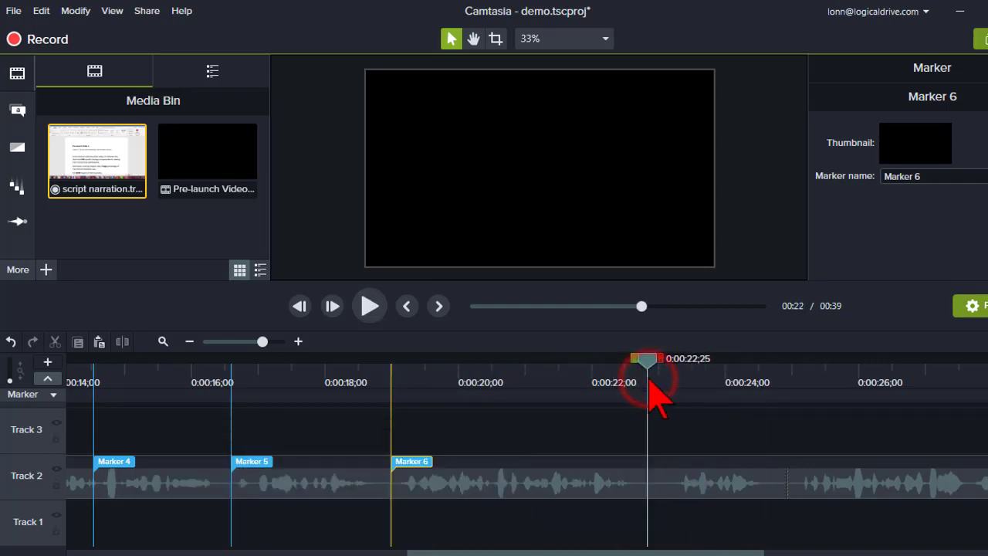
click(270, 525)
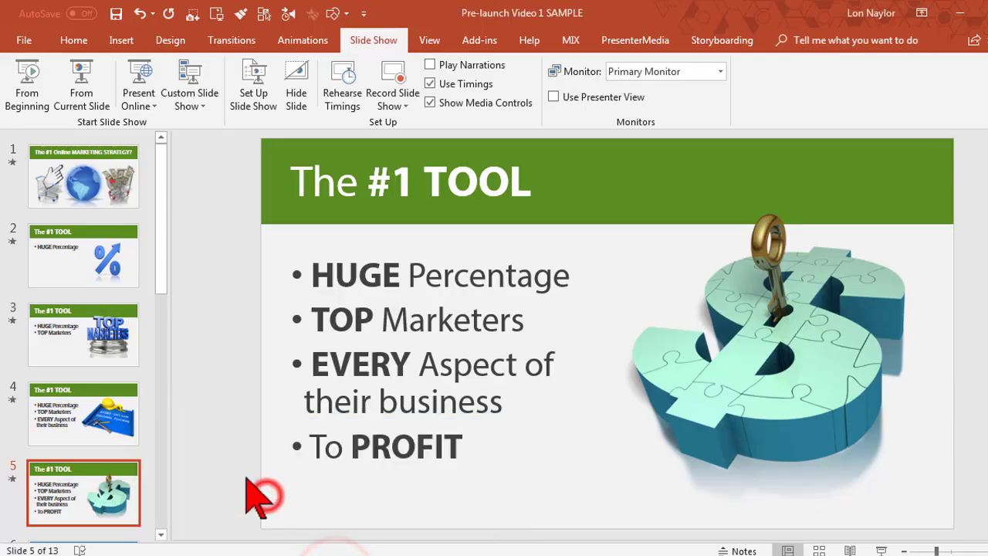
scroll(92, 401, down, 3)
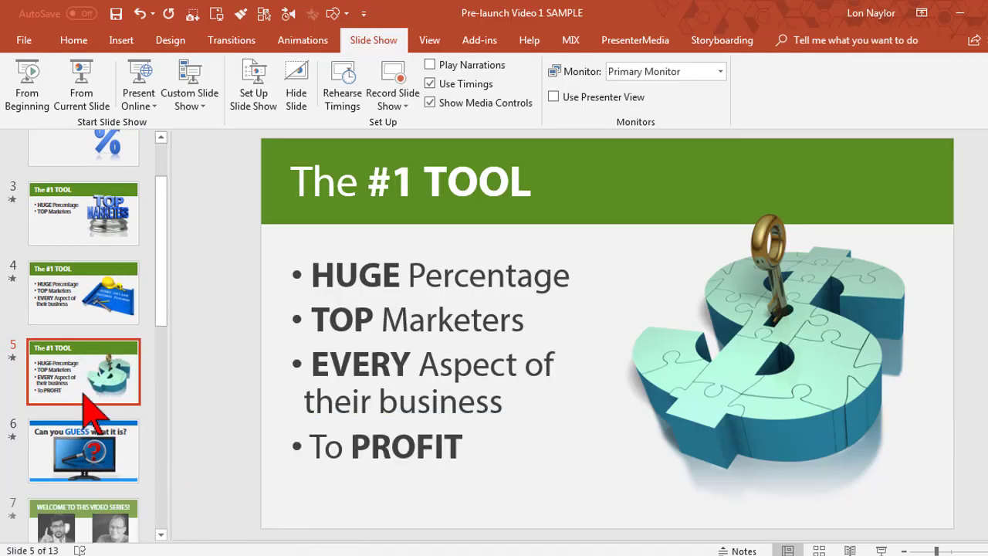
click(82, 391)
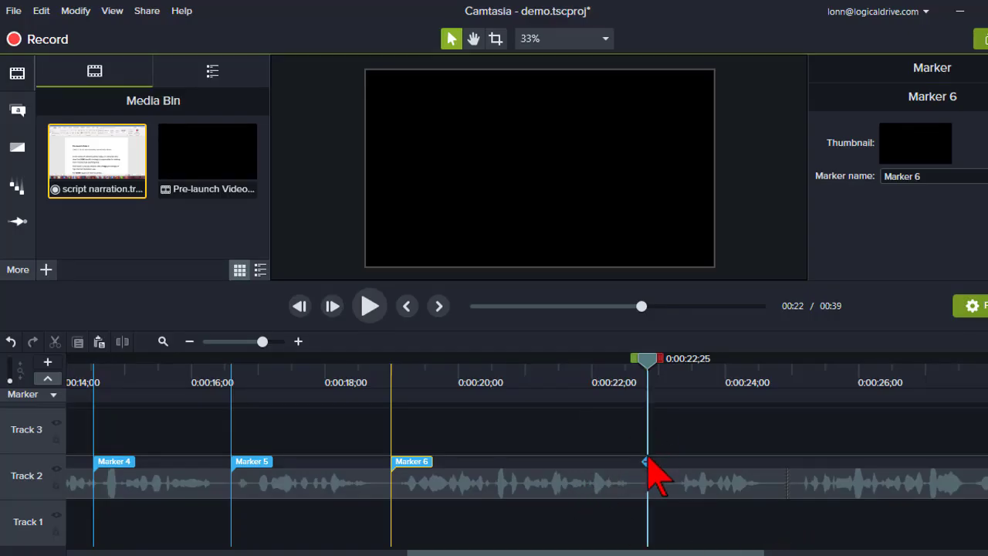
click(647, 463)
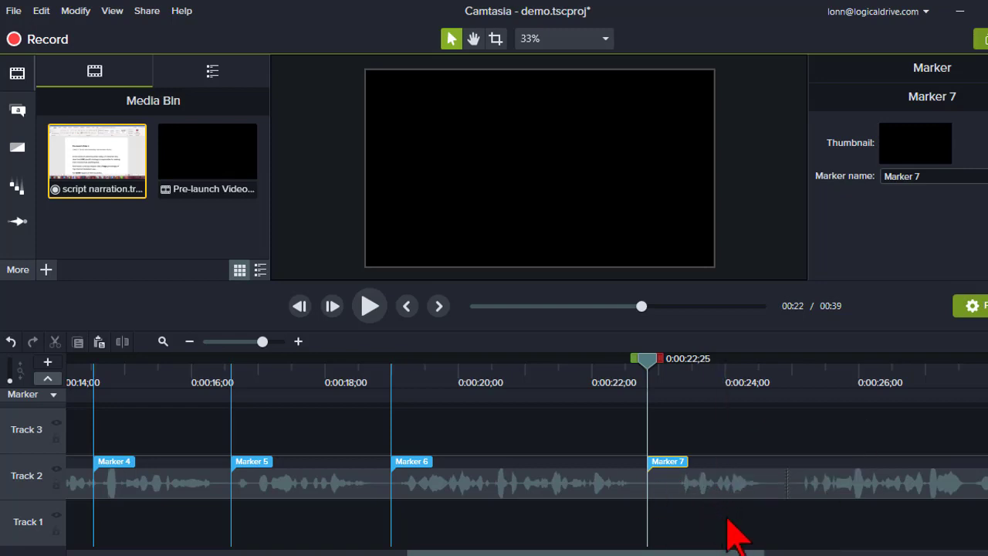
Play the narration on and add a marker to it at 0:00:24;27
click(370, 305)
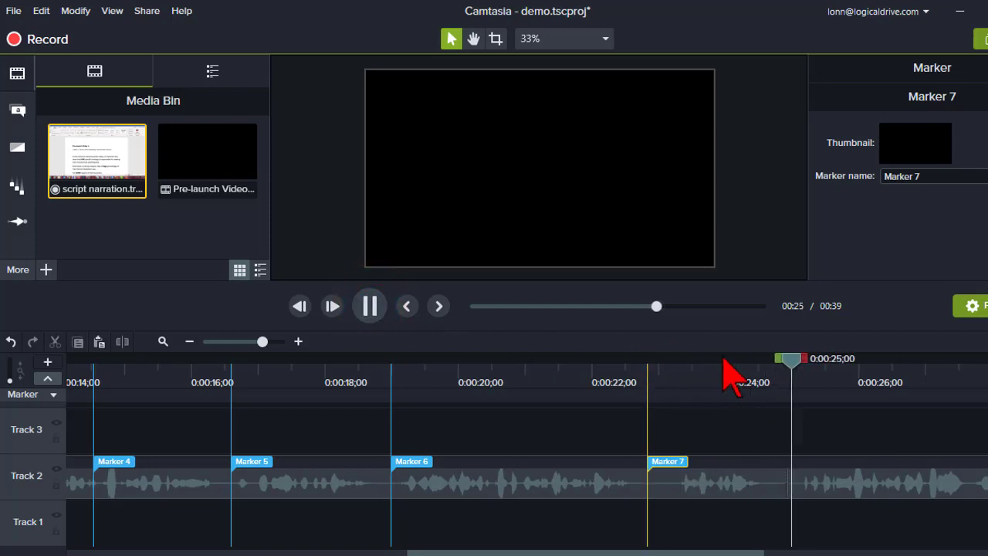
click(786, 377)
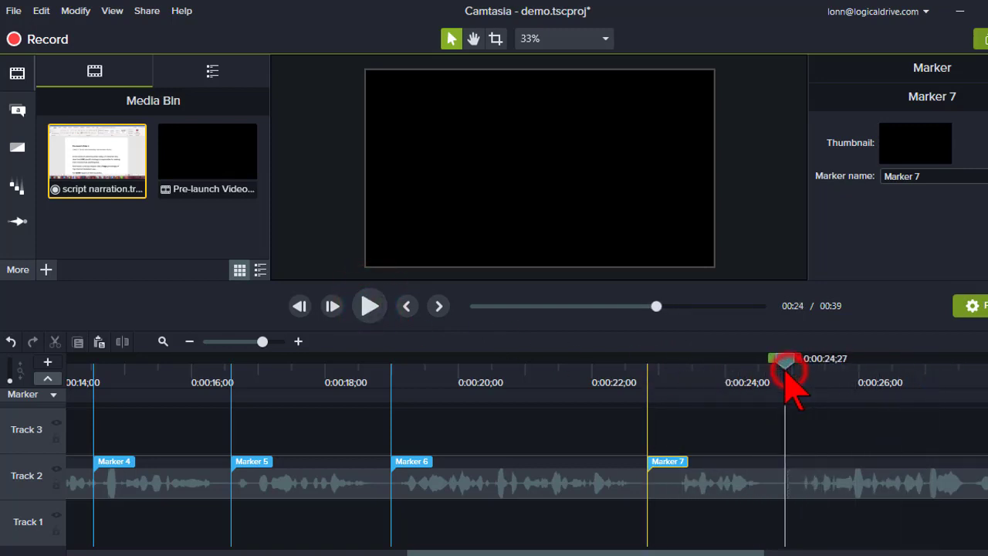
click(785, 462)
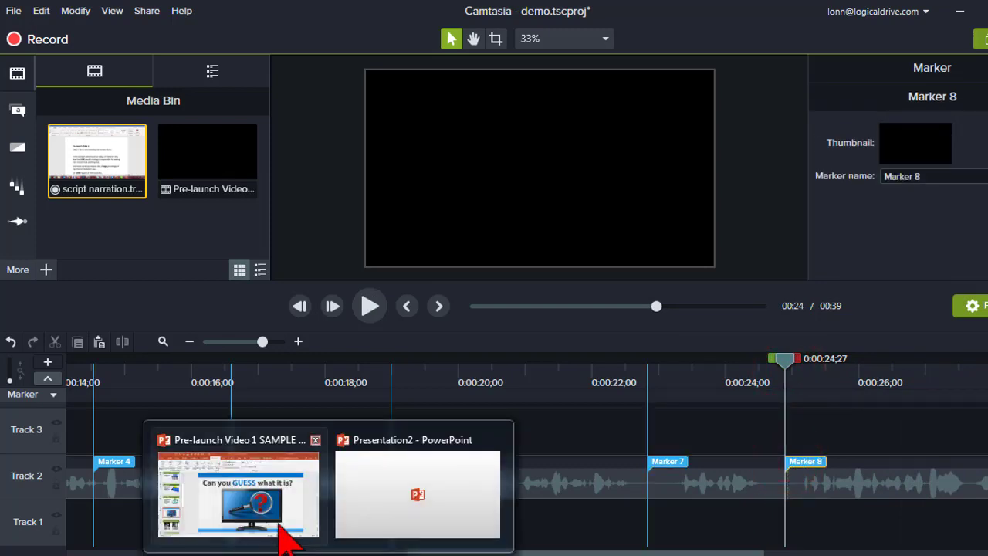
Check slide 7, "WELCOME TO THIS VIDEO SERIES!", in PowerPoint, and play on in Camtasia to add a narration marker at 0:00:29;29
click(231, 506)
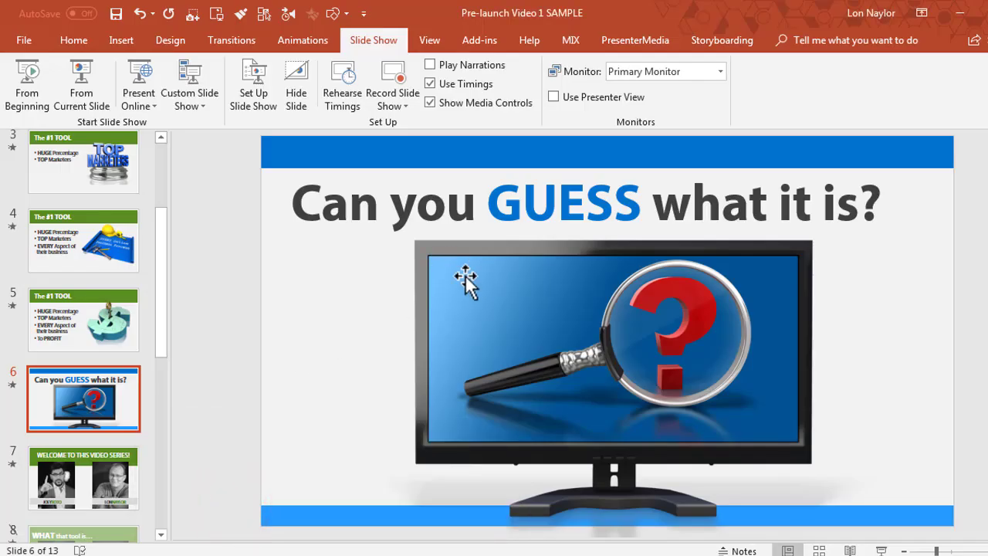
drag(159, 297, 159, 368)
click(99, 305)
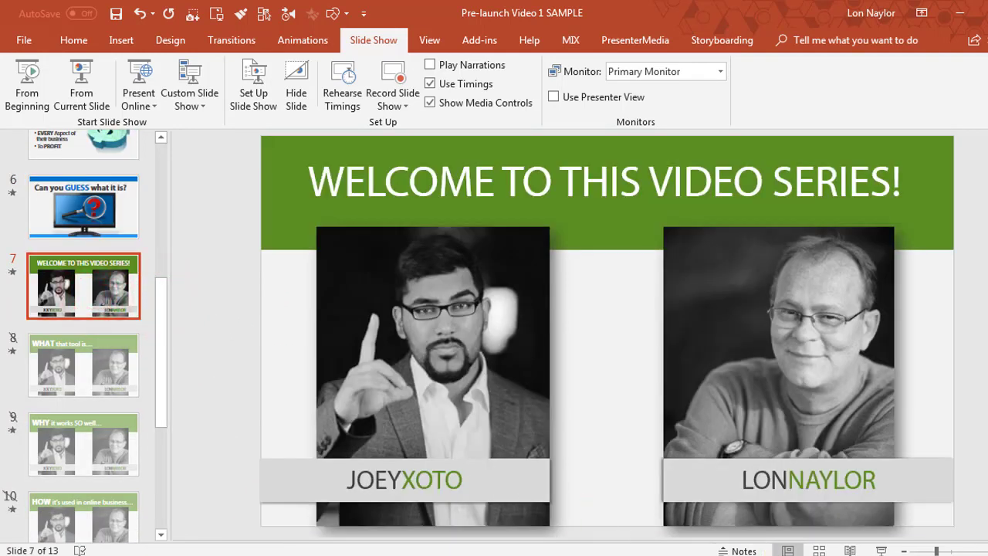
click(787, 478)
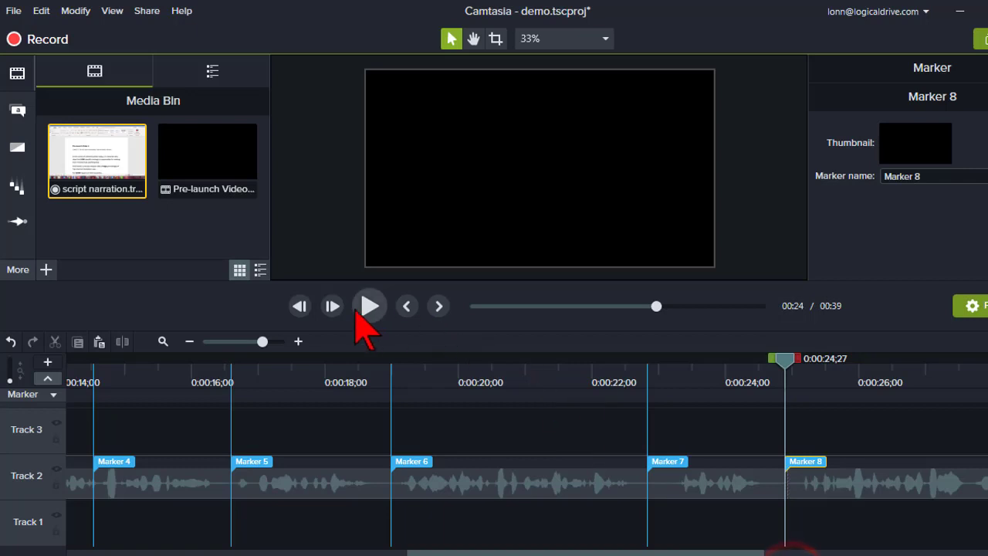
click(359, 309)
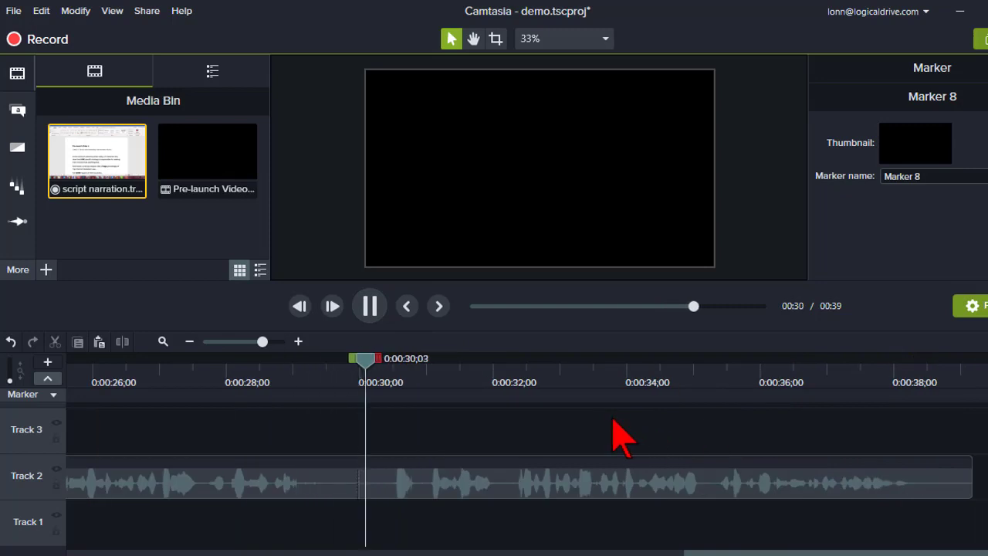
click(357, 382)
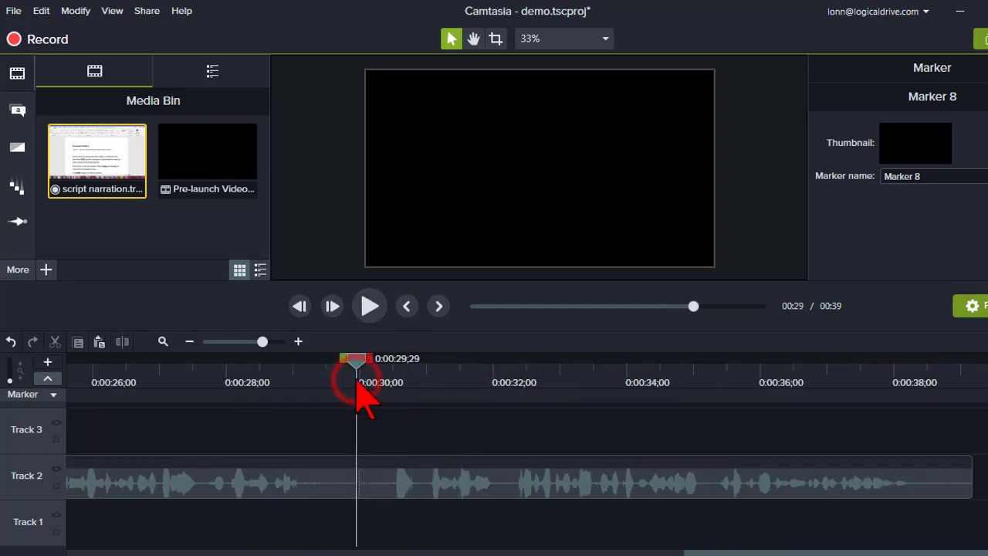
key(m)
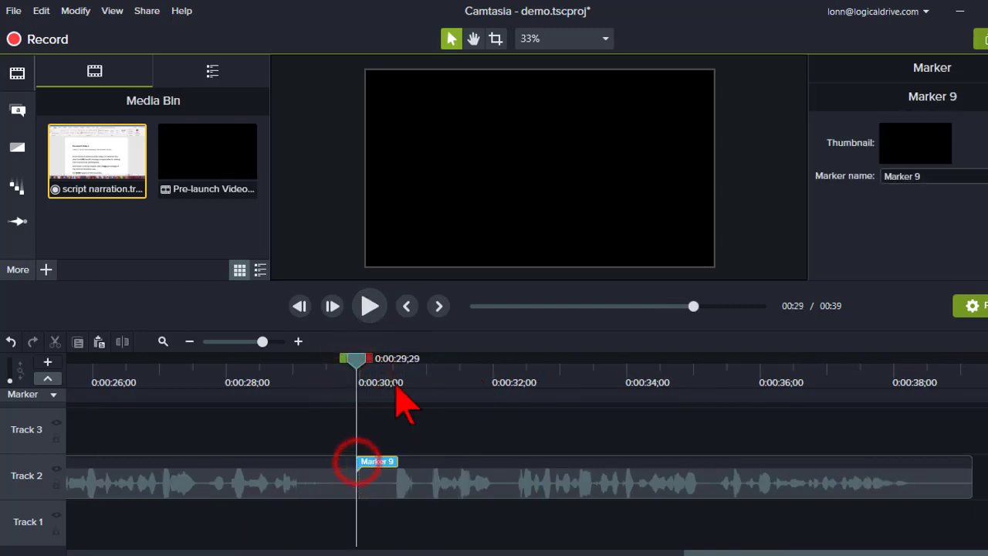
Play the narration on and add a marker to it at 0:00:33;14
click(369, 306)
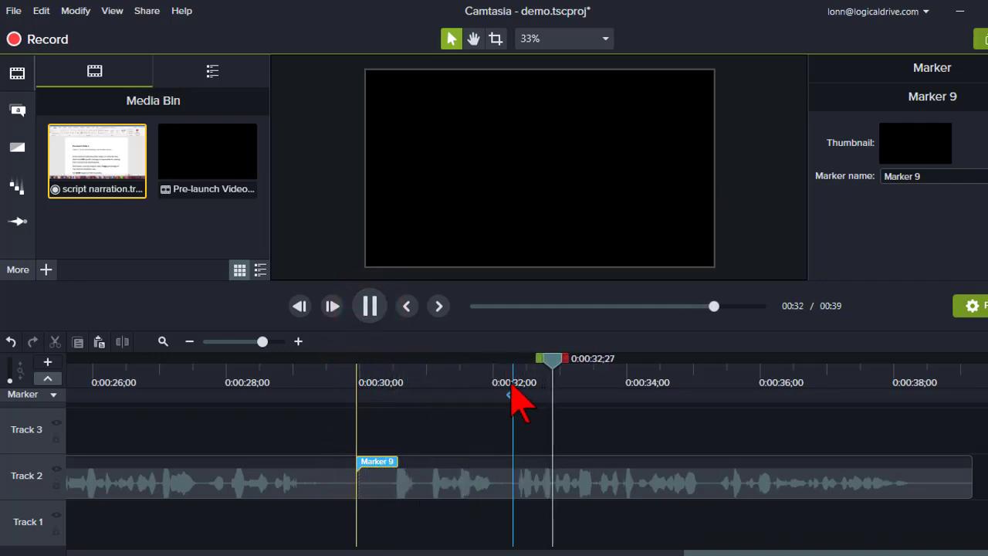
click(592, 377)
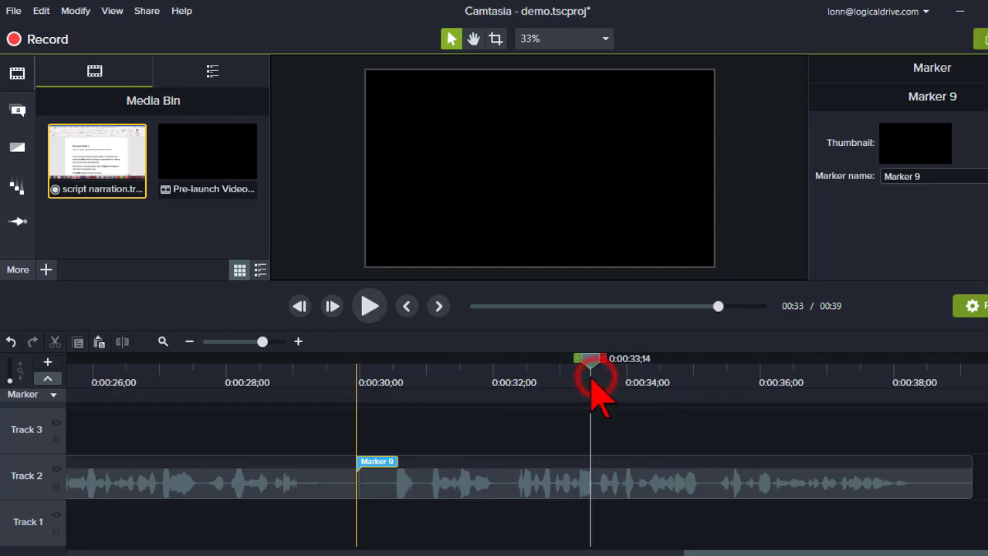
click(591, 461)
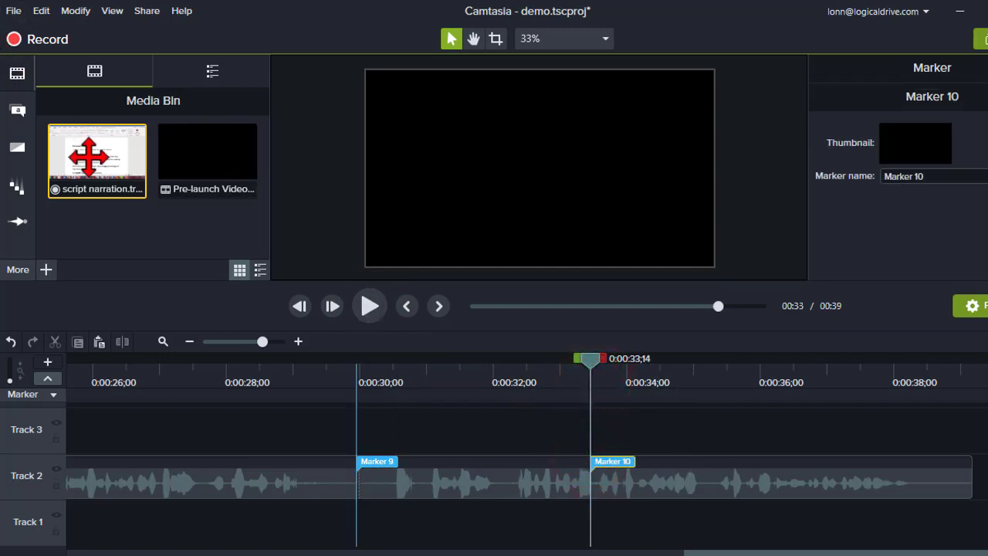
Return the playhead to 0:00:00;00 and add the Pre-launch Video 1 SAMPLE clip to the timeline there
click(163, 341)
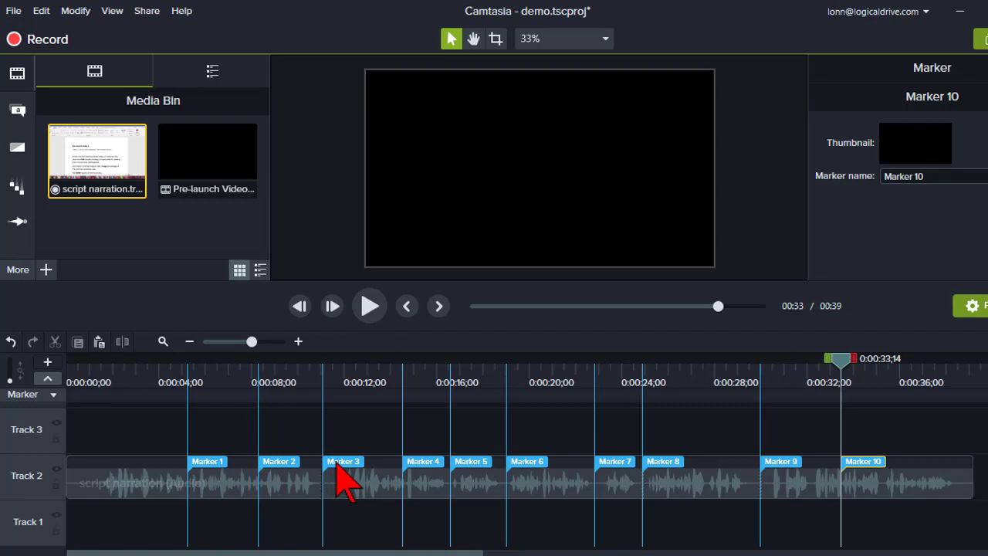
drag(352, 373, 58, 357)
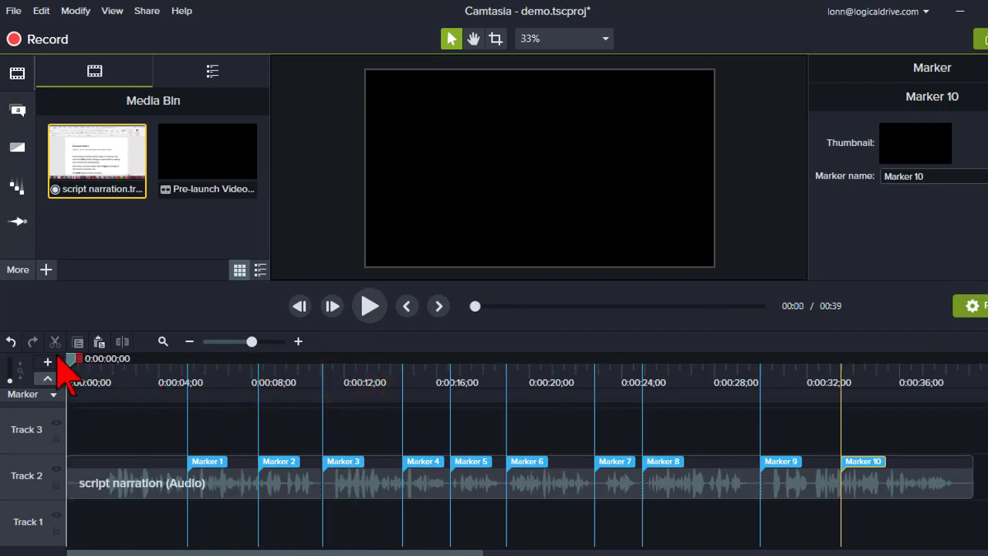
click(202, 154)
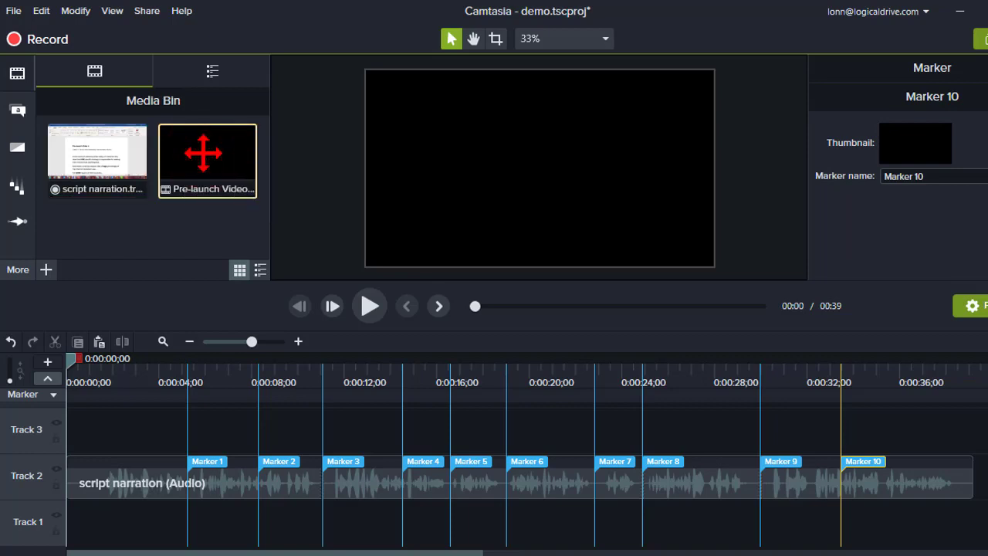
right_click(210, 159)
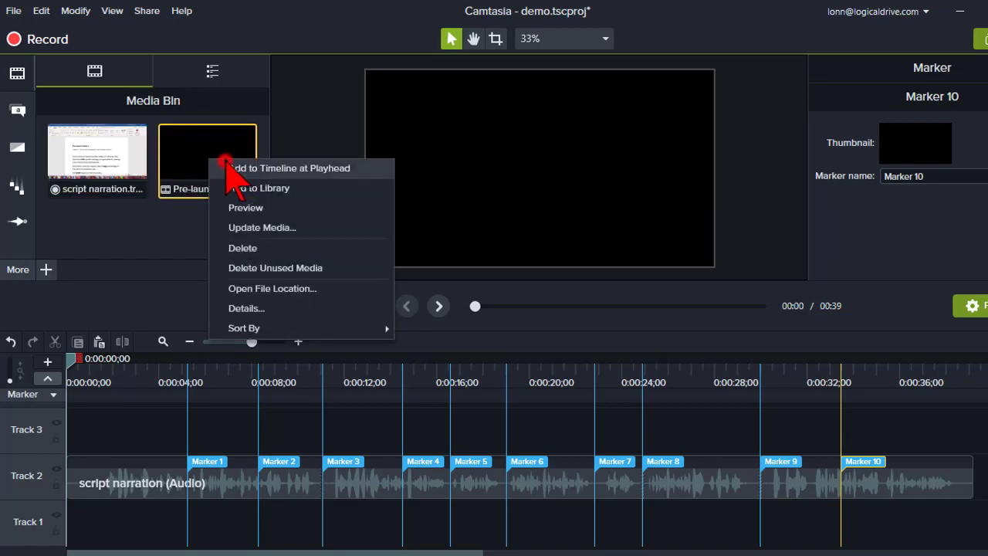
click(225, 166)
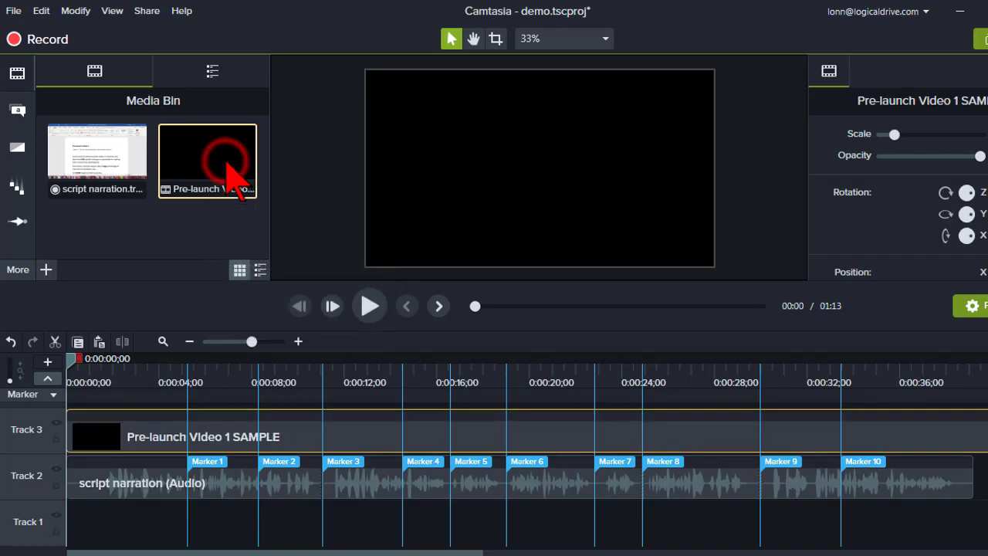
Compare the slide video's length with the script narration on the timeline, and lock the narration's Track 2
click(164, 342)
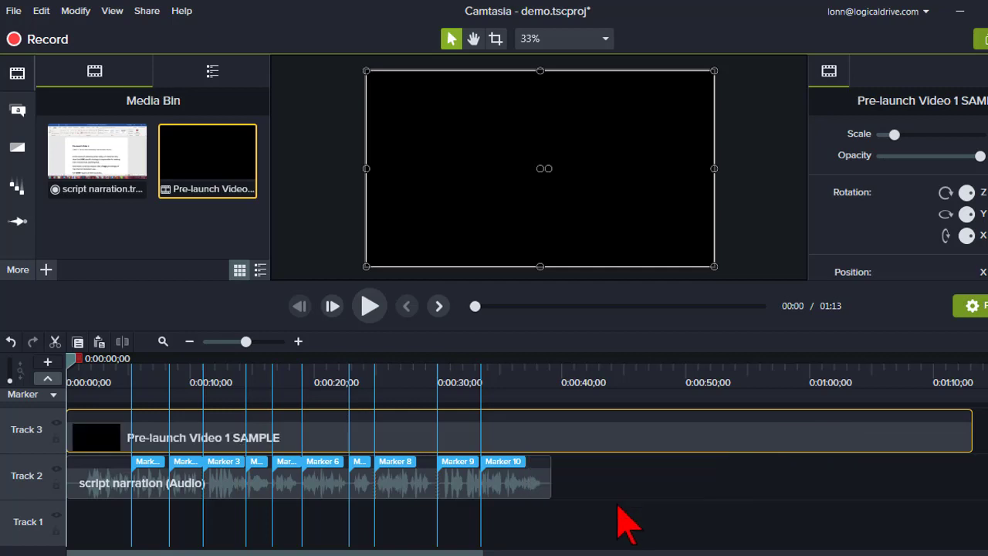
click(530, 485)
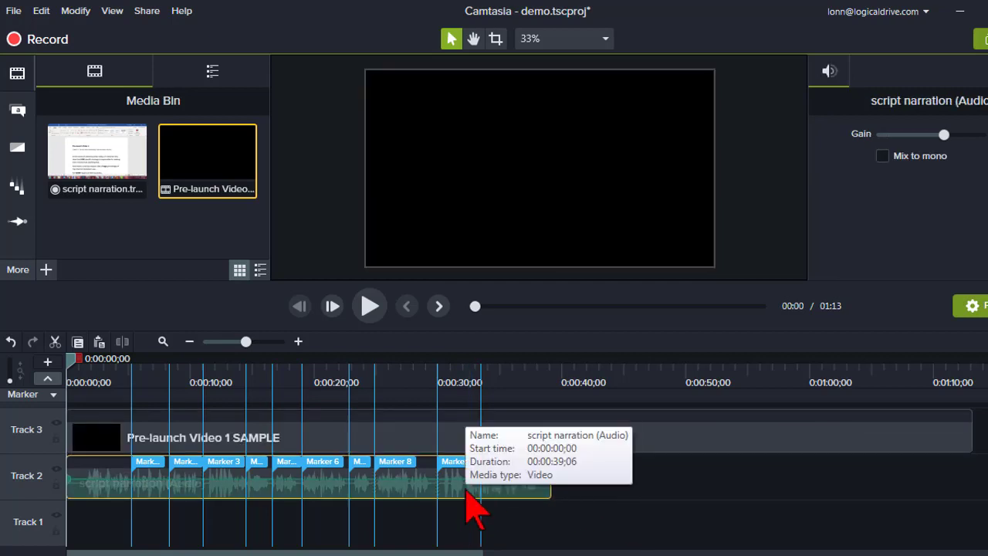
click(262, 342)
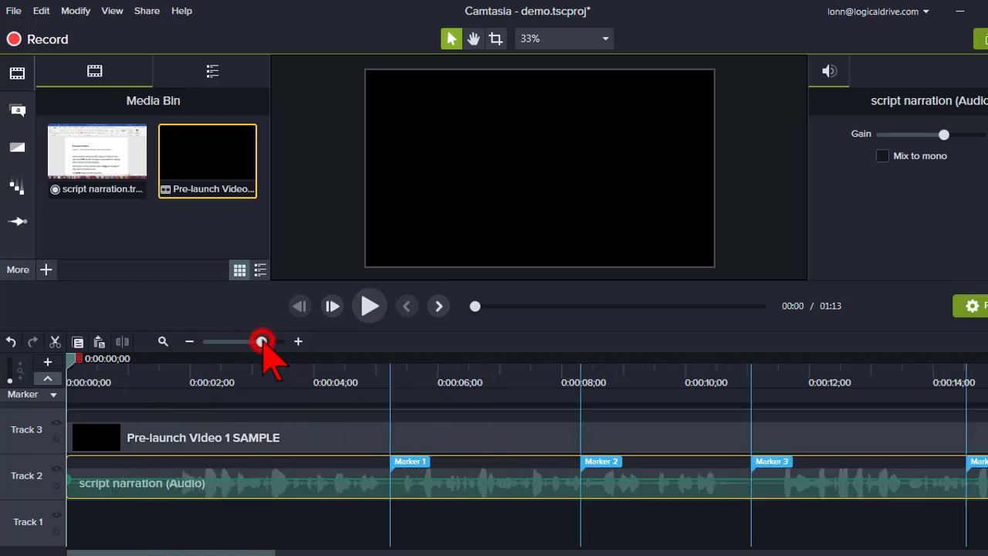
click(55, 484)
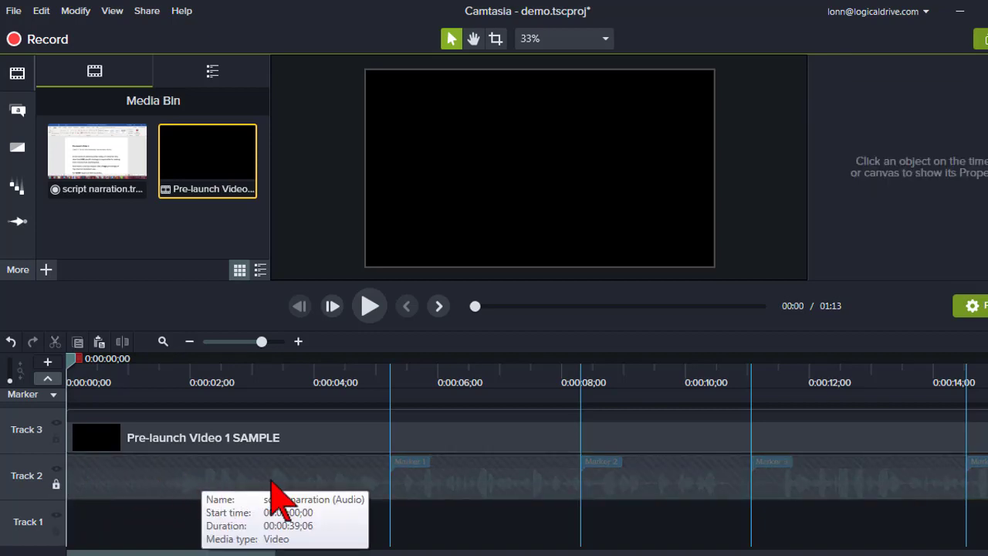
Play the slide video from the start to 0:00:07;10, and move the playhead back to Marker 1 at 0:00:05;07
click(370, 306)
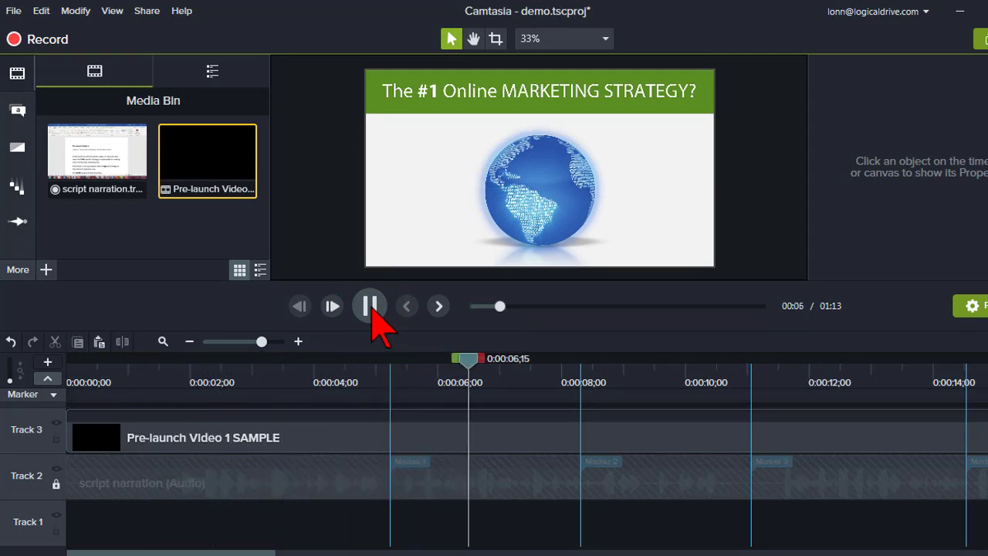
click(371, 306)
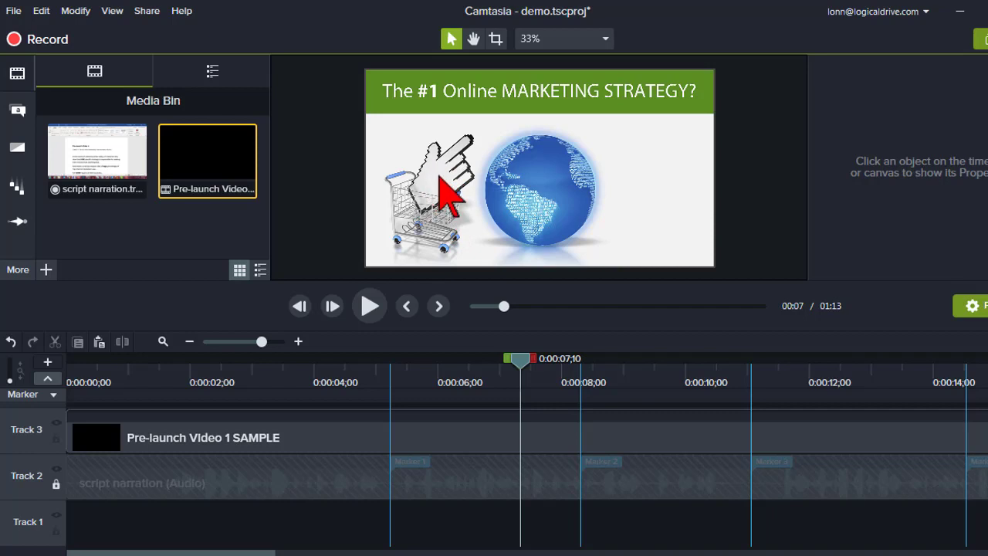
mouse_move(525, 375)
mouse_down()
mouse_move(486, 379)
mouse_move(481, 362)
mouse_move(389, 371)
mouse_up()
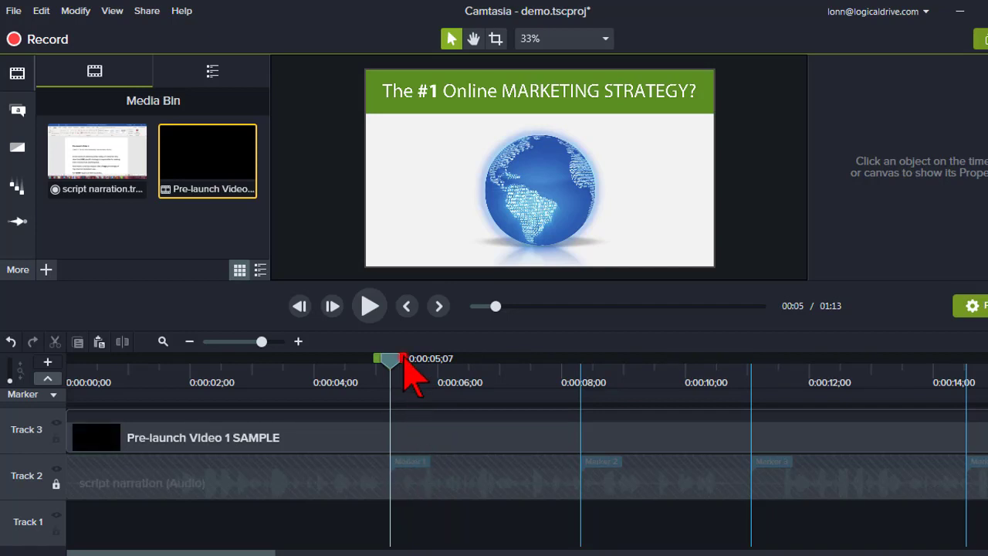
Cut the slide video from Marker 1 at 0:00:05;07 to 0:00:06;24, and play back across the cut to 0:00:07;07
drag(406, 369, 501, 369)
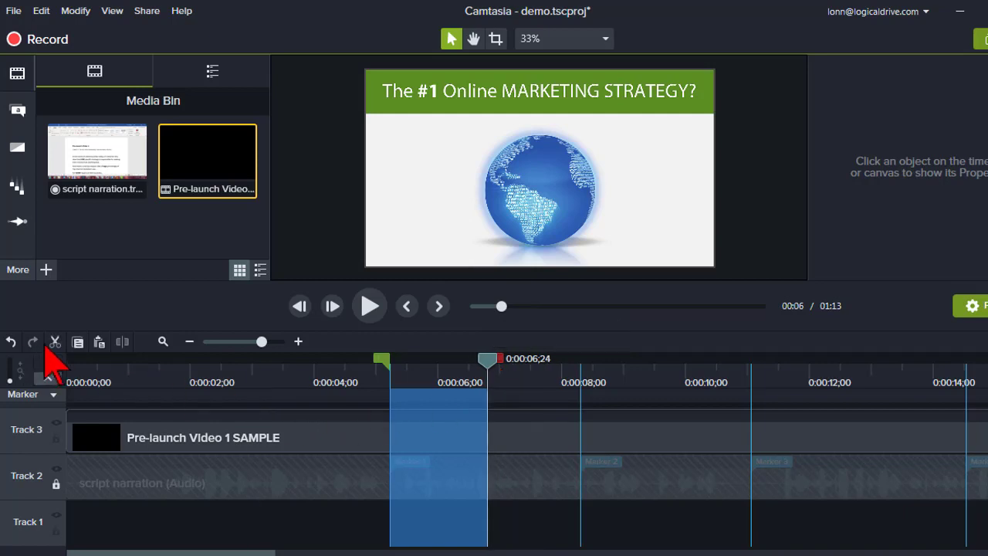
click(55, 342)
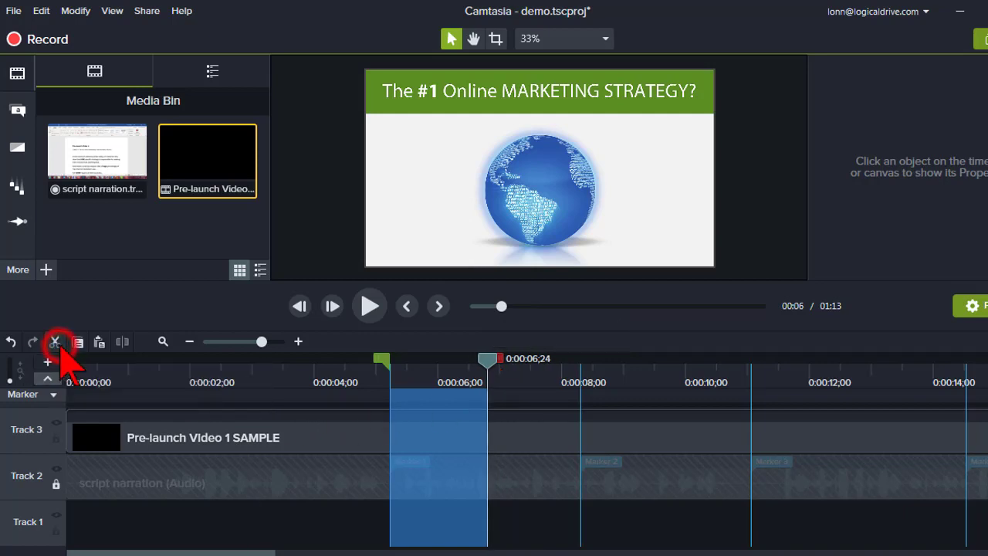
click(321, 382)
click(369, 306)
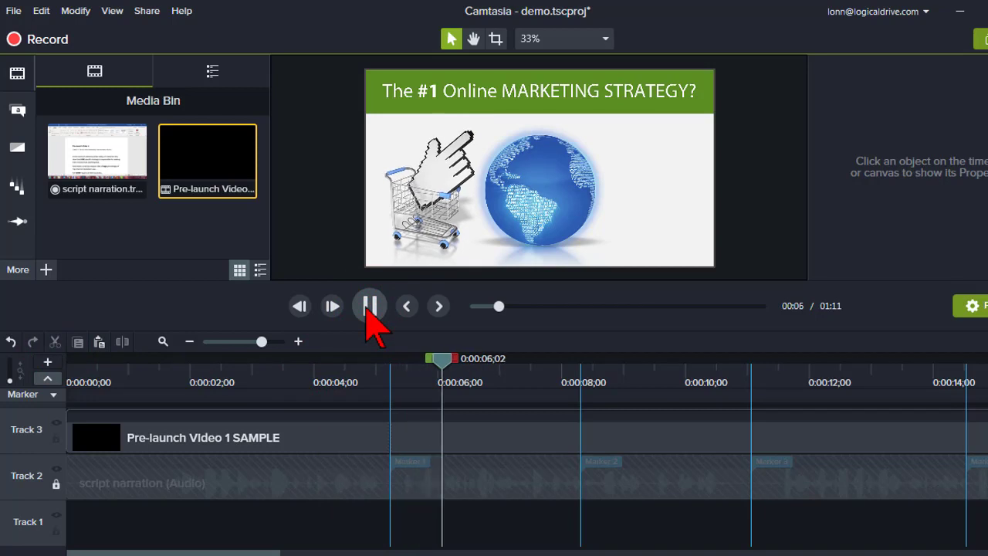
click(368, 307)
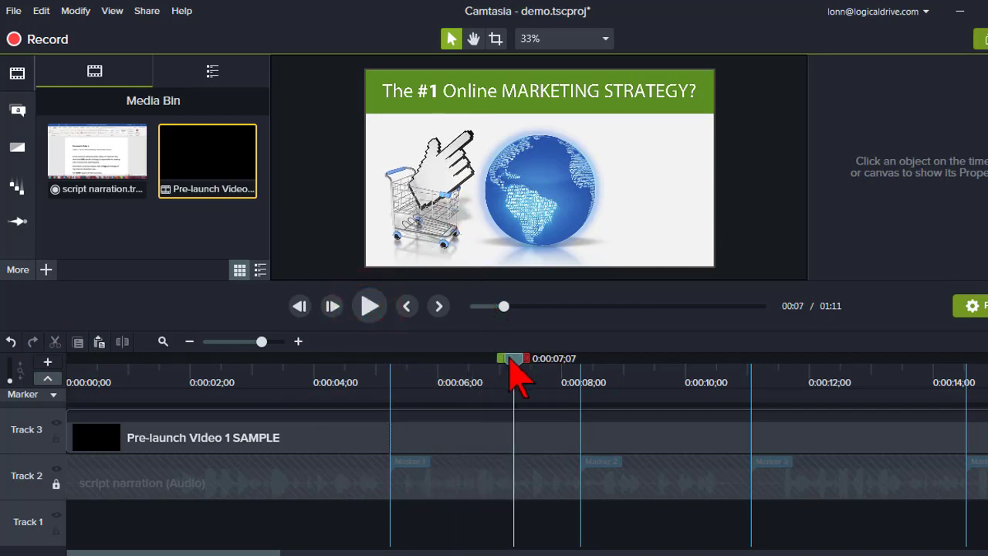
Cut the slide video from Marker 2 at 0:00:08;09 to 0:00:11;26, and play back across the cut
mouse_move(514, 379)
mouse_down()
mouse_move(581, 382)
mouse_move(597, 368)
mouse_move(839, 377)
mouse_move(815, 379)
mouse_up()
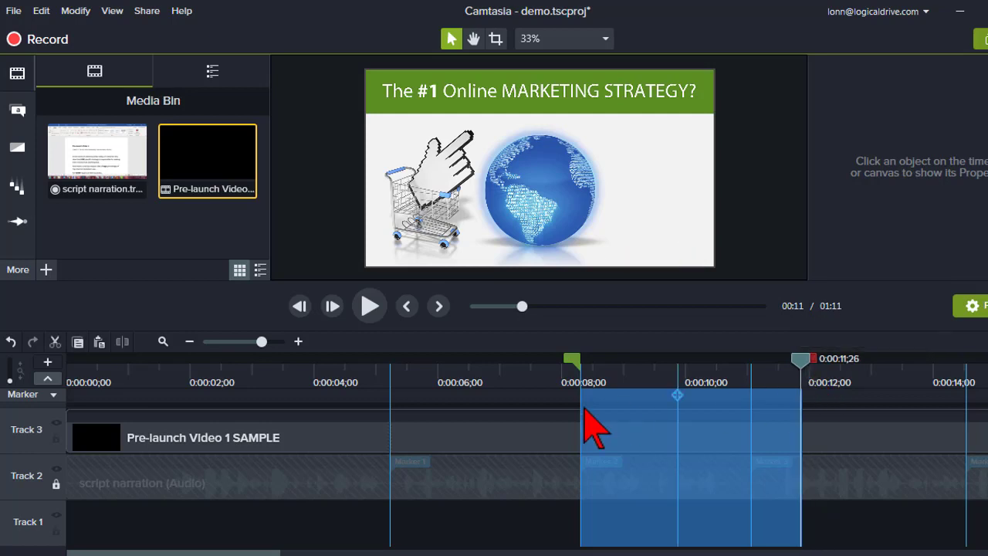
click(55, 342)
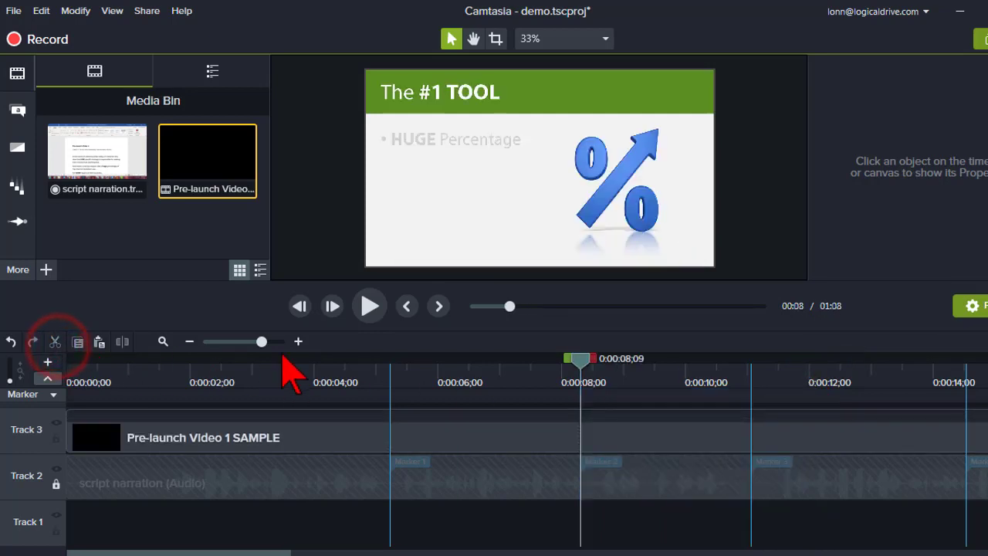
click(513, 376)
click(369, 309)
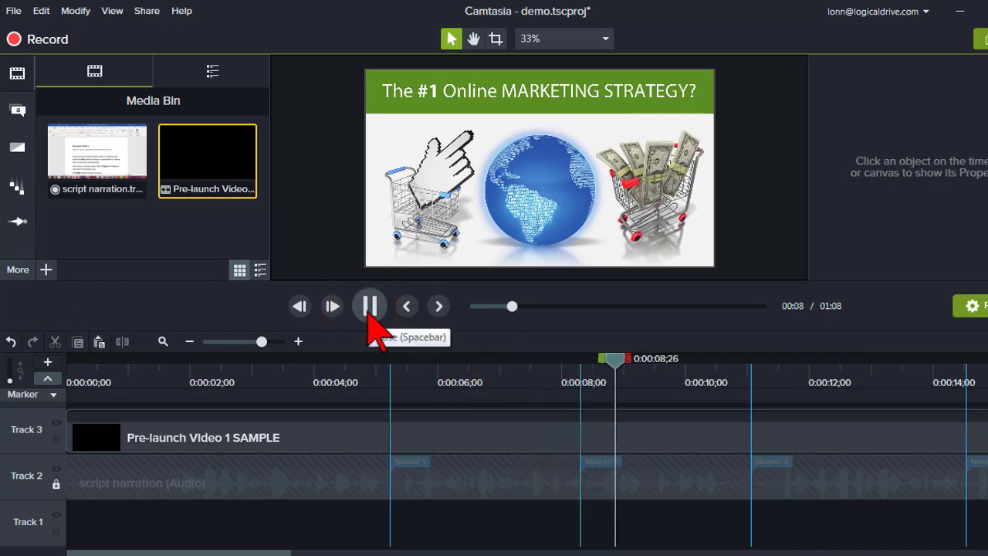
click(369, 308)
Cut the slide video from Marker 3 at 0:00:11;02 to 0:00:17;18, and play it on past Marker 4 to 0:00:14;24
click(752, 369)
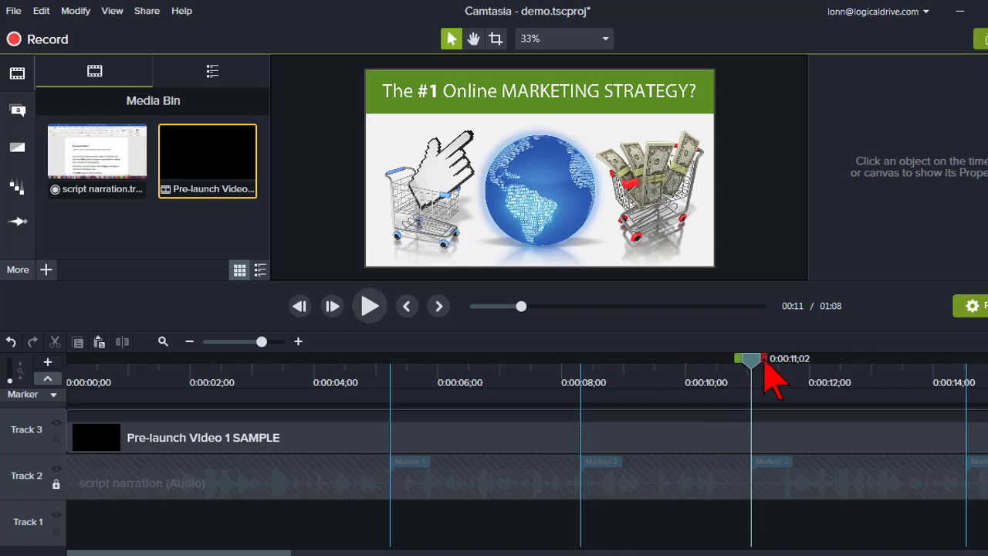
drag(764, 368, 875, 378)
drag(984, 409, 878, 401)
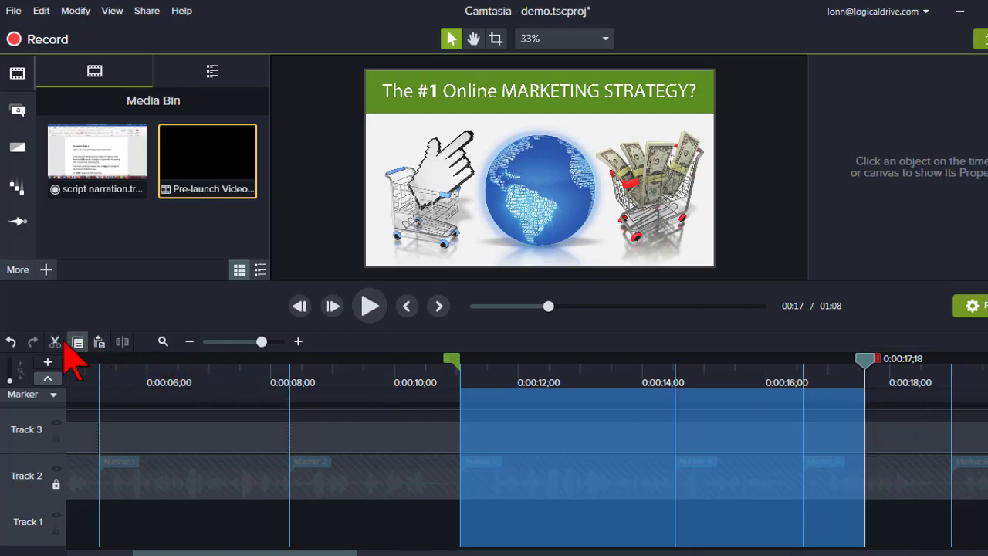
click(378, 372)
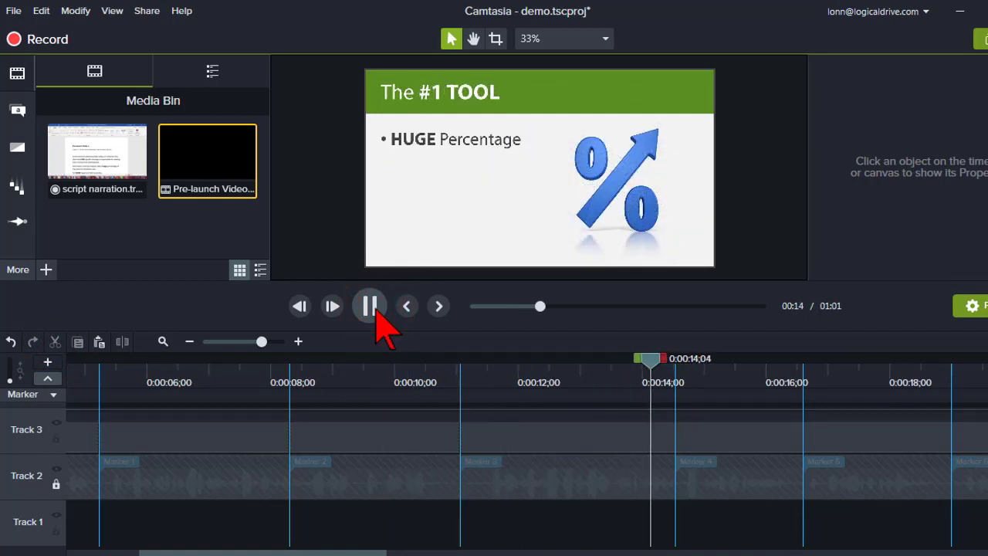
click(369, 307)
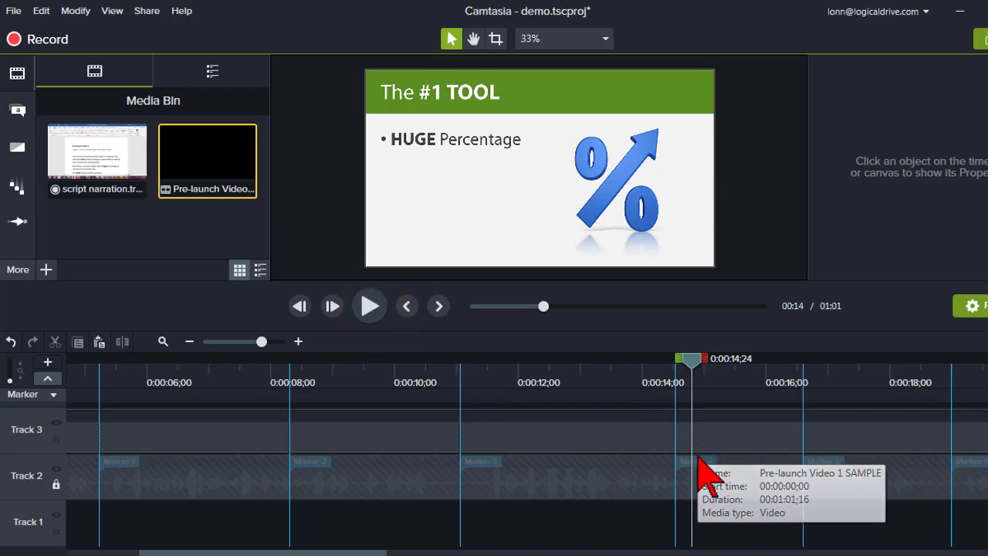
Cut the slide video from Marker 4 at 0:00:14;16 to 0:00:17;19, and play it on past Marker 5 to 0:00:16;23
drag(693, 364, 679, 365)
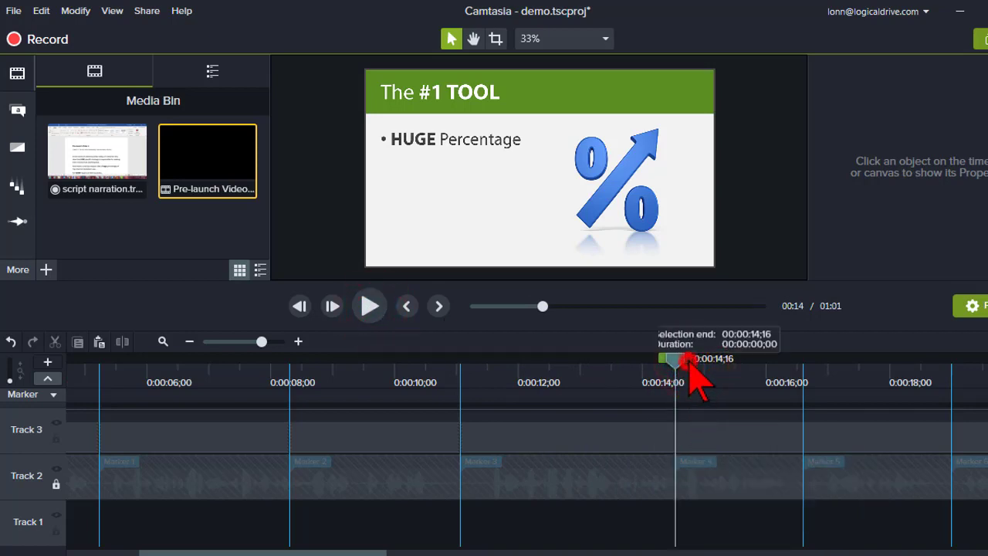
drag(690, 366, 881, 368)
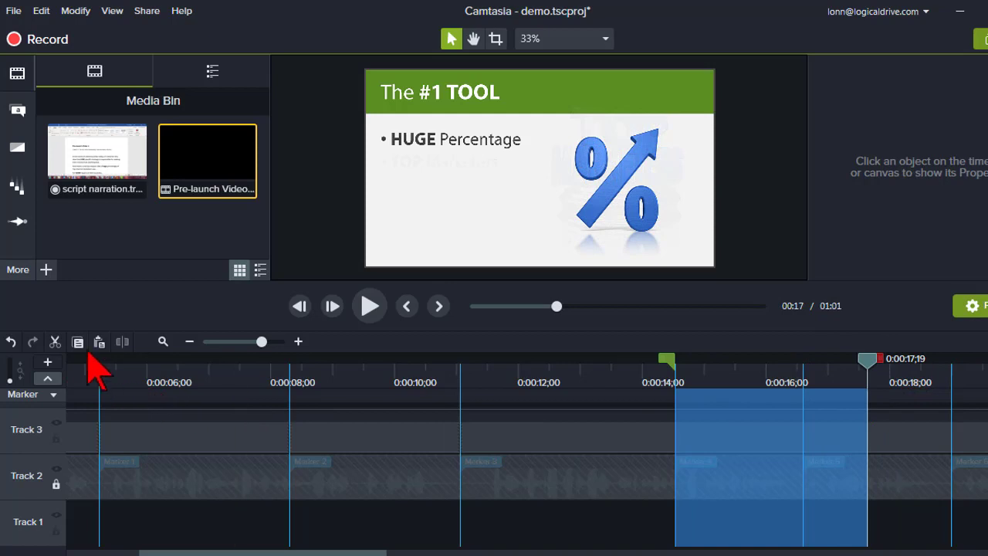
click(59, 345)
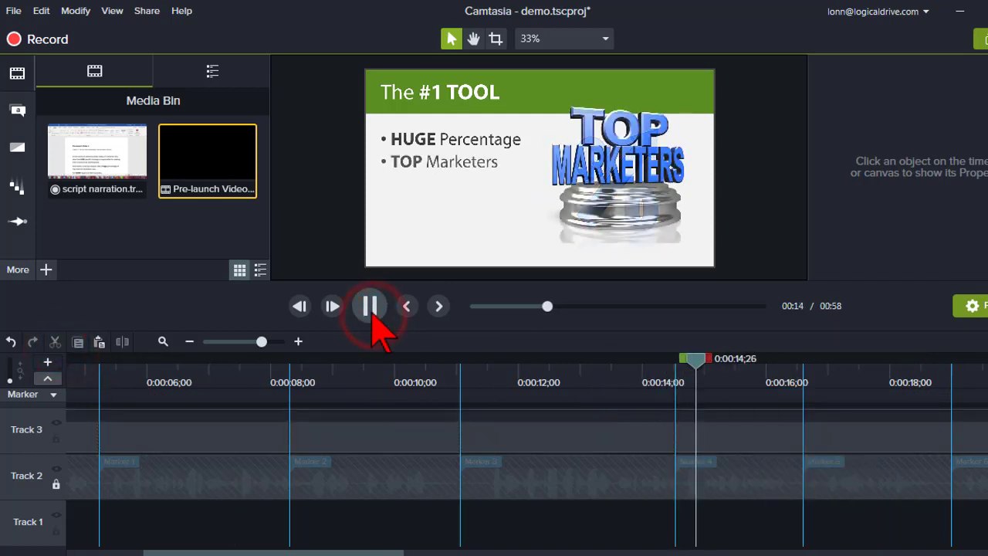
click(365, 306)
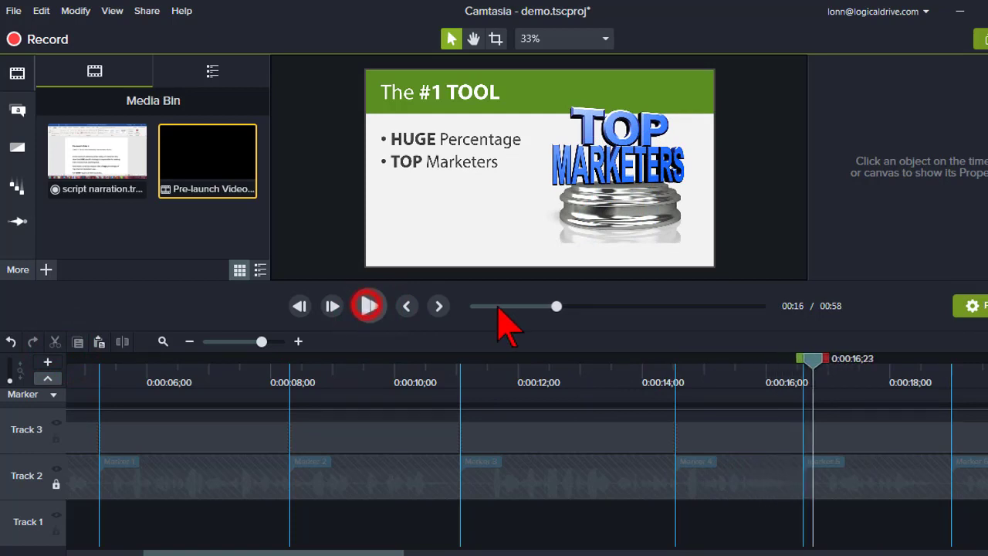
Cut the slide video from Marker 5 to about 0:00:21, and play it on past Marker 6 to 0:00:19;21
drag(813, 363, 960, 402)
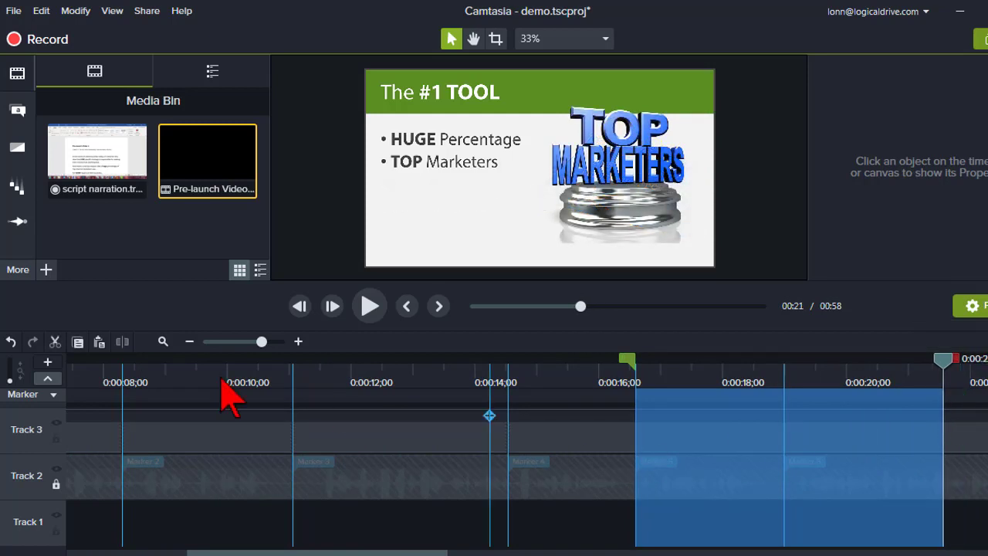
click(53, 342)
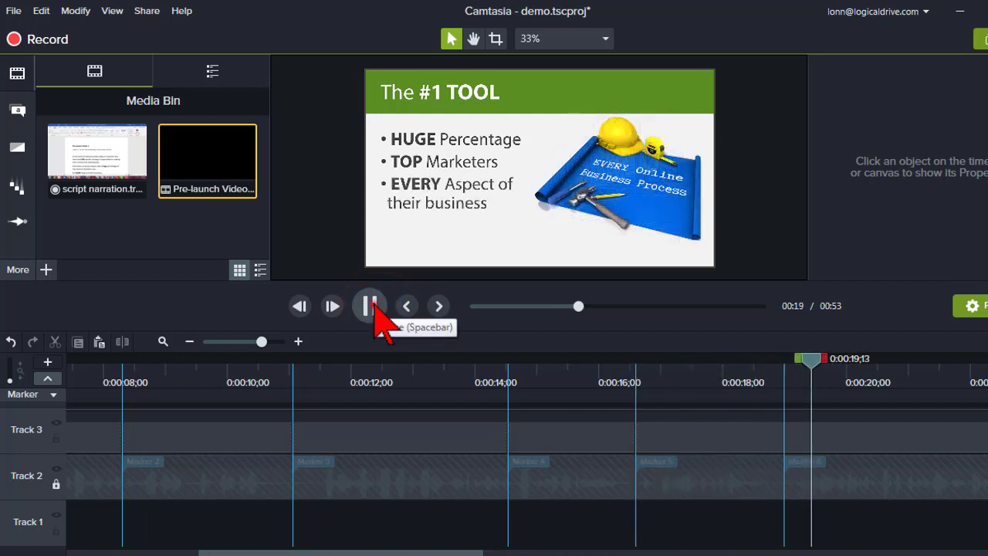
click(375, 310)
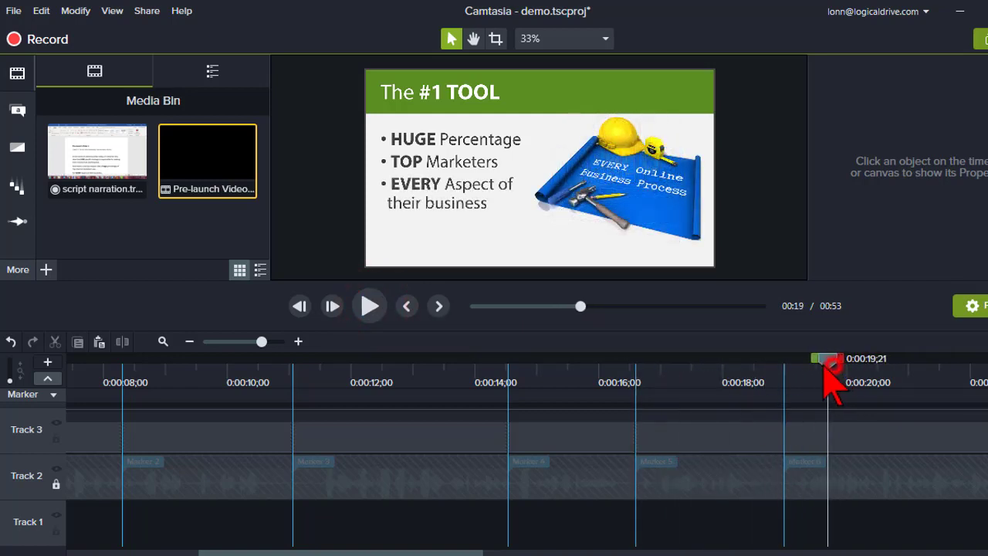
Cut the slide video from Marker 6 to about 0:00:22, and play it from 0:00:17;18 to just past Marker 7
mouse_move(824, 365)
mouse_down()
mouse_move(784, 365)
mouse_move(987, 370)
mouse_move(941, 379)
mouse_move(975, 379)
mouse_move(949, 379)
mouse_up()
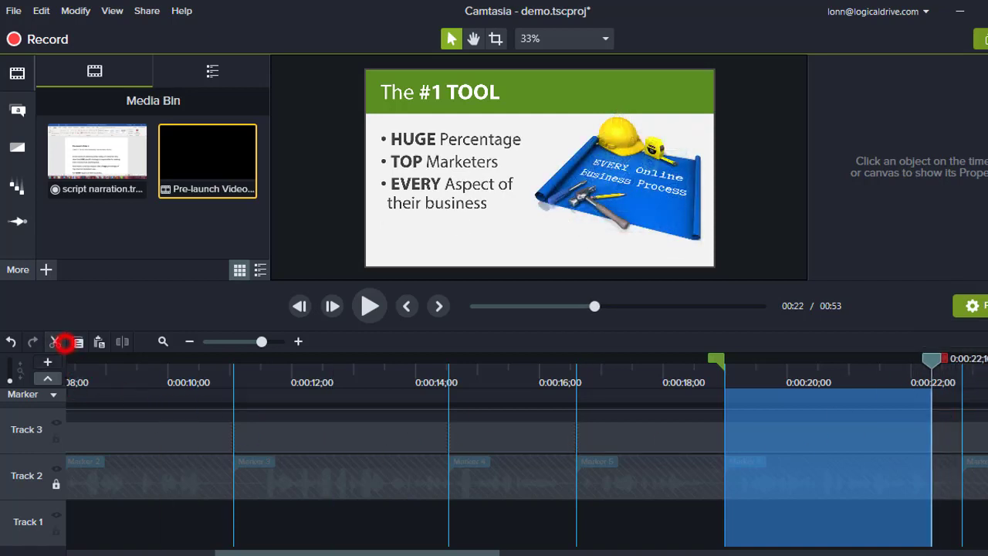
click(65, 342)
click(639, 377)
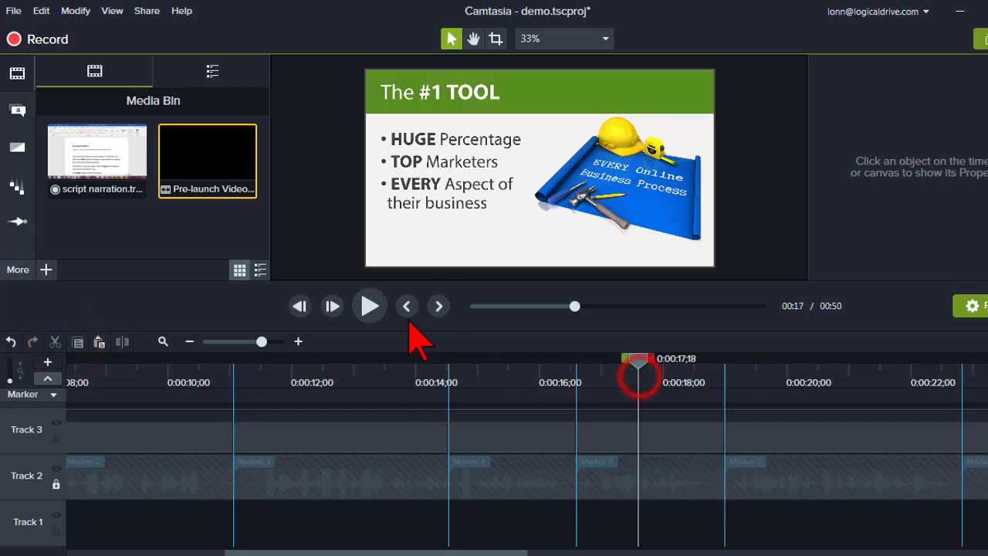
click(374, 309)
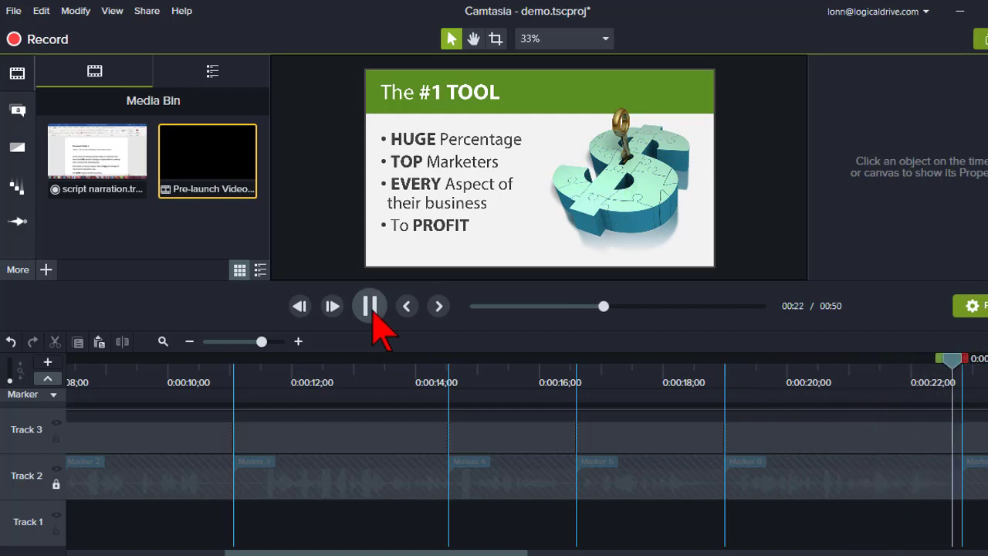
click(370, 306)
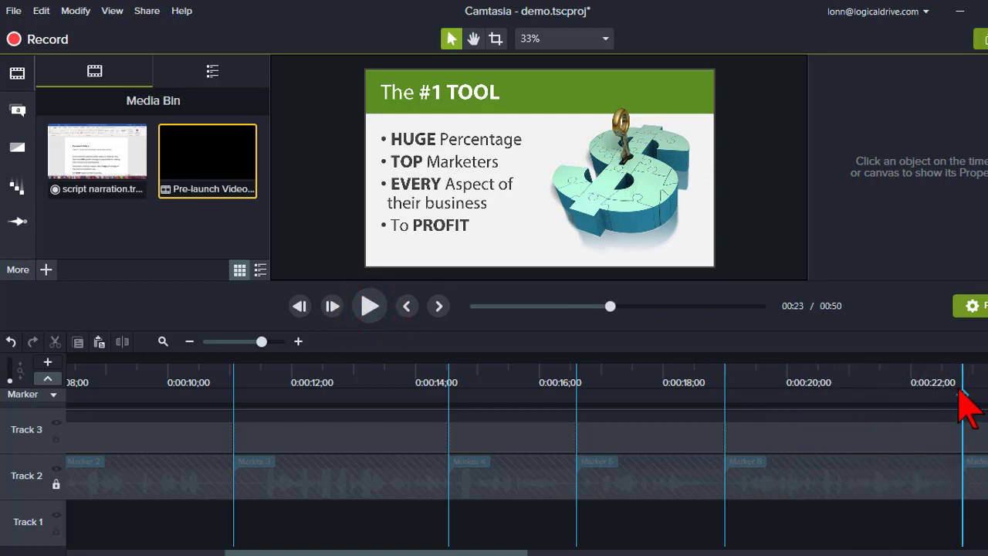
Cut about 3 seconds of the slide video starting at Marker 7 at 0:00:22;25, and play it on to 0:00:25;08
drag(961, 381, 964, 384)
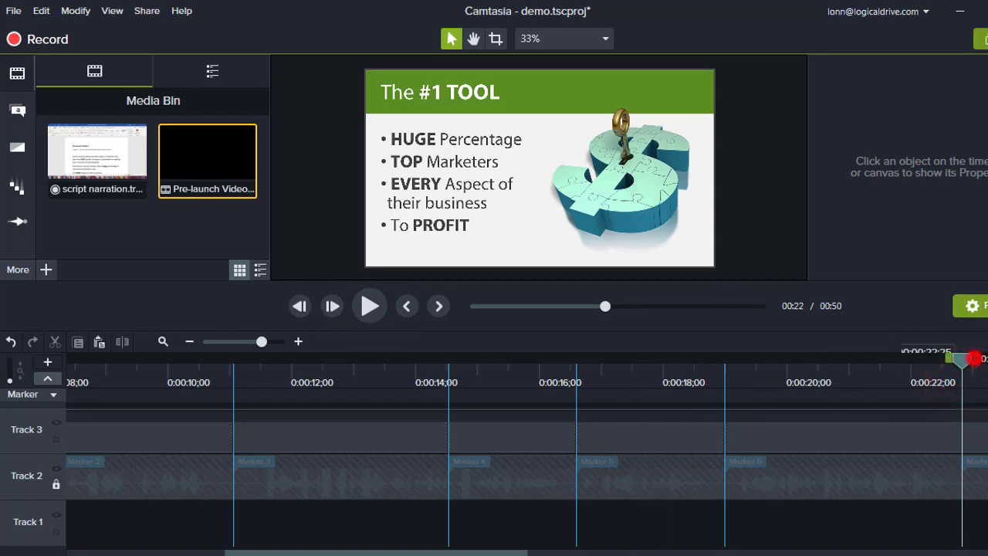
drag(974, 358, 680, 388)
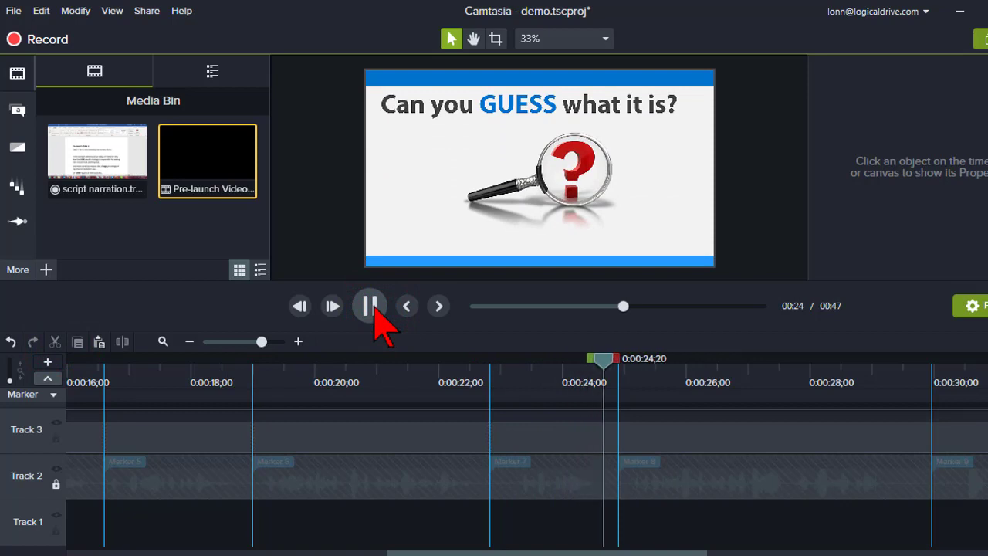
click(641, 376)
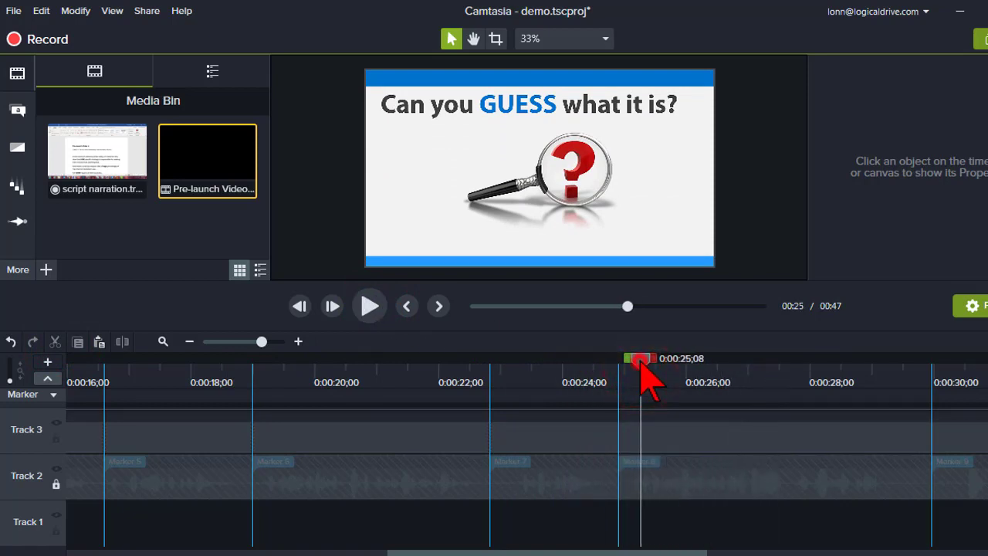
Cut the slide video from 0:00:25;18 to Marker 10 at 0:00:33;14, and play it from 0:00:25;02 to 0:00:31;00
drag(640, 360, 658, 371)
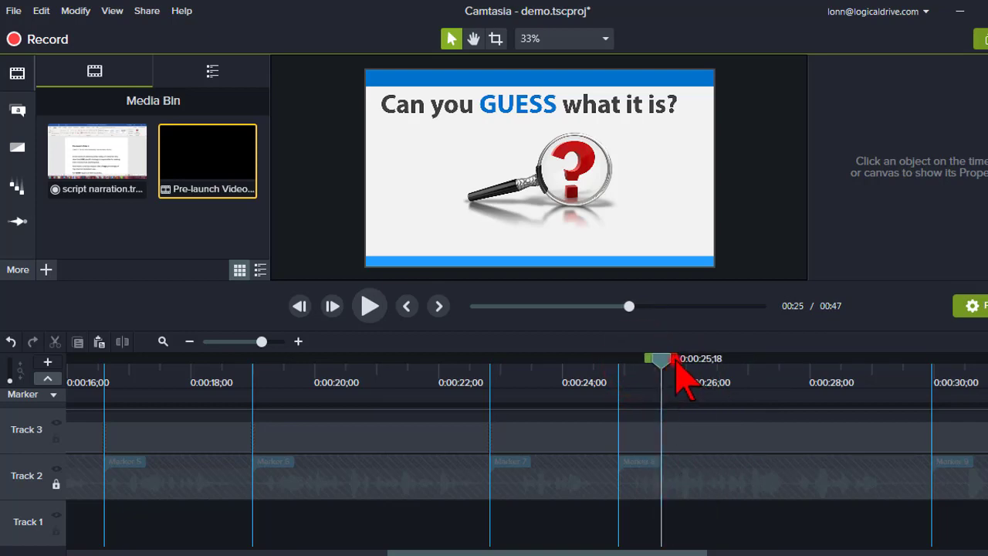
drag(675, 358, 732, 392)
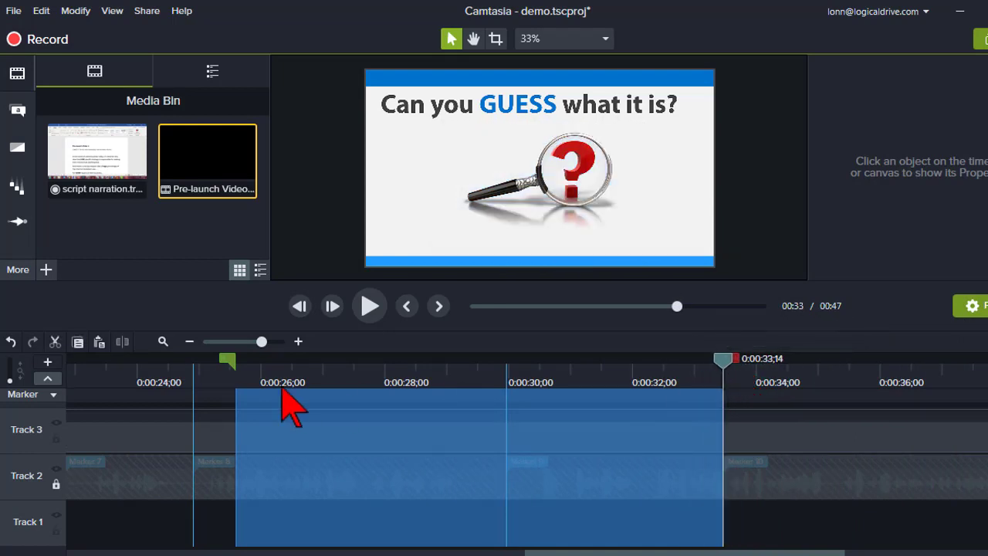
key(ctrl+x)
click(203, 374)
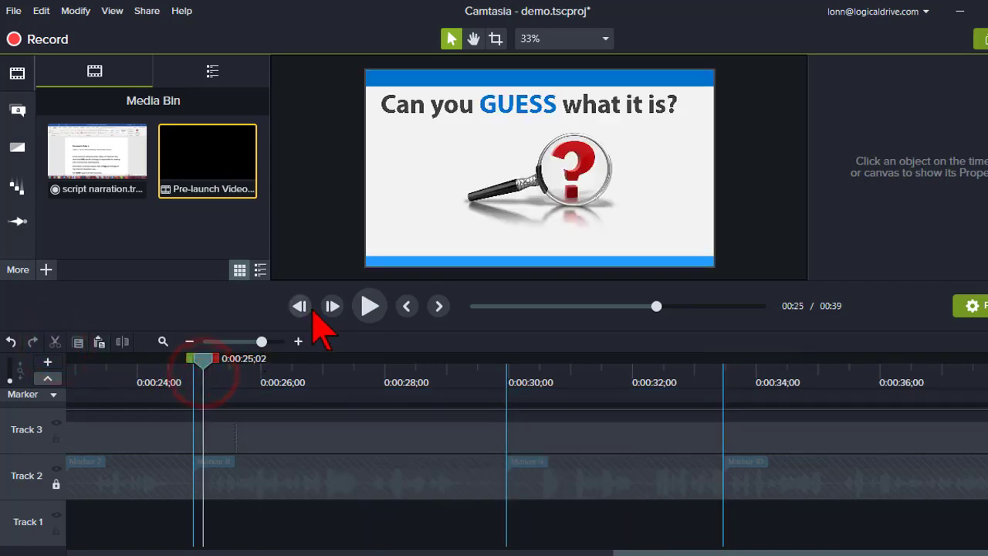
click(367, 306)
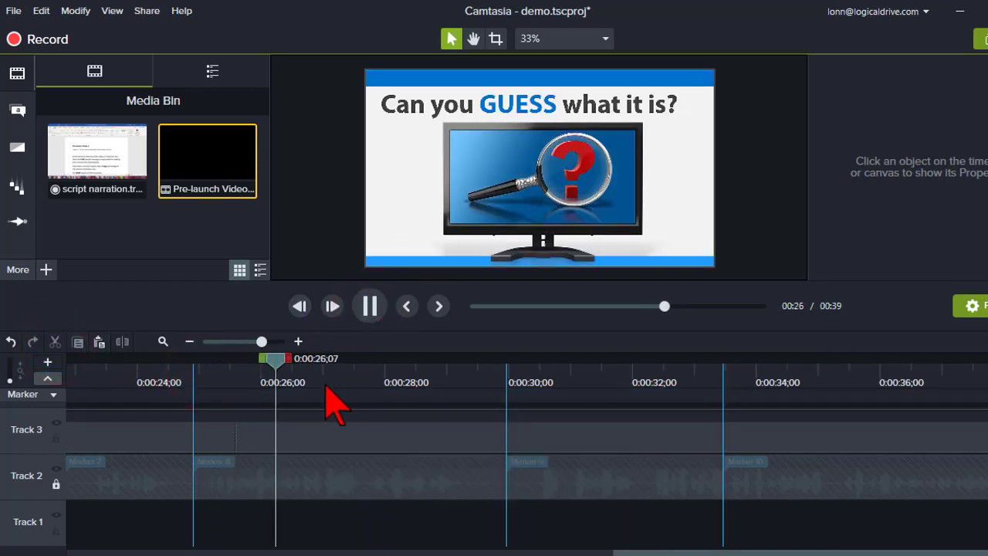
click(370, 307)
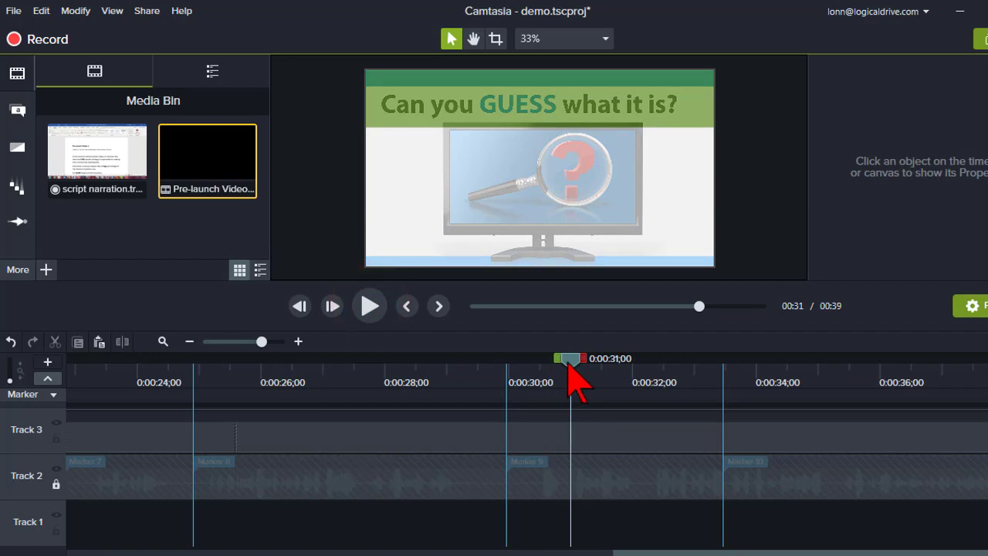
Cut the slide video from Marker 9 to 0:00:30;17, and play it on past Marker 10 to 0:00:33;22
mouse_move(571, 369)
mouse_down()
mouse_move(508, 371)
mouse_move(587, 361)
mouse_move(557, 369)
mouse_up()
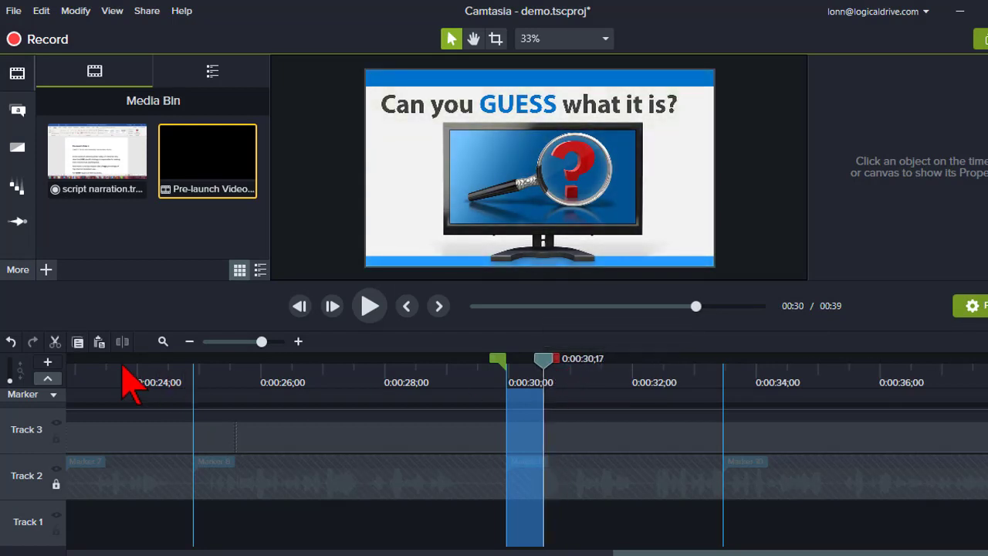
click(55, 342)
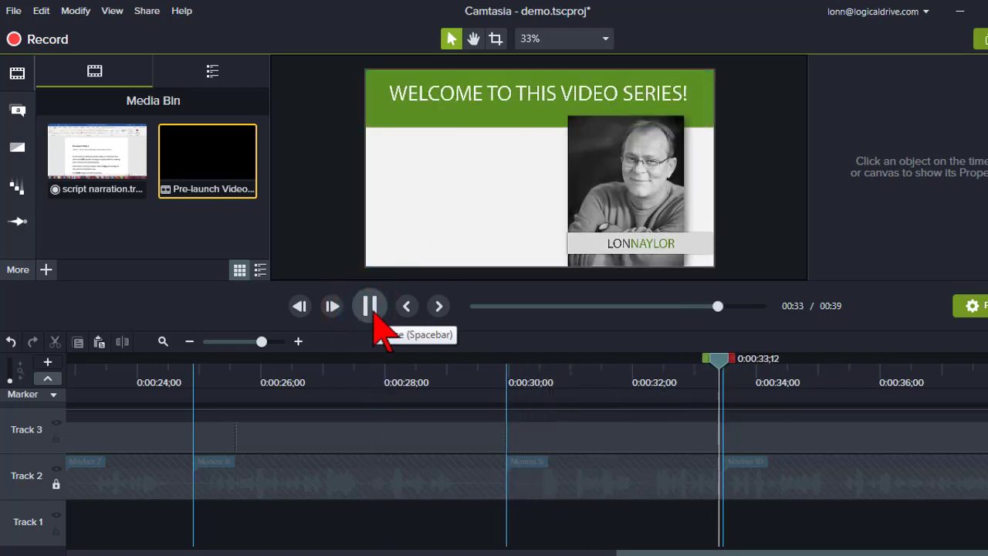
click(725, 369)
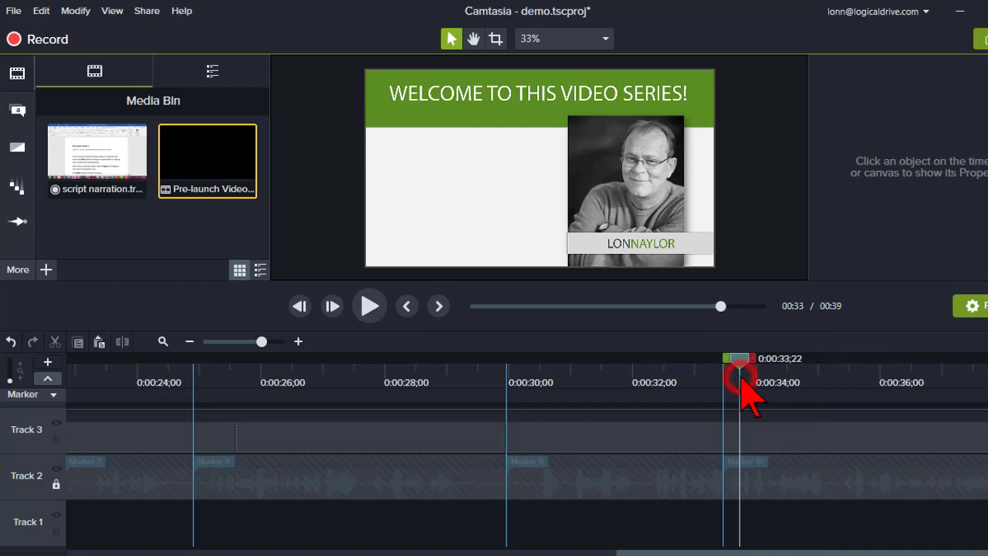
Cut the slide video from Marker 10 at 0:00:33;14 to 0:00:35;11, and play back across the cut to check it
drag(737, 360, 826, 369)
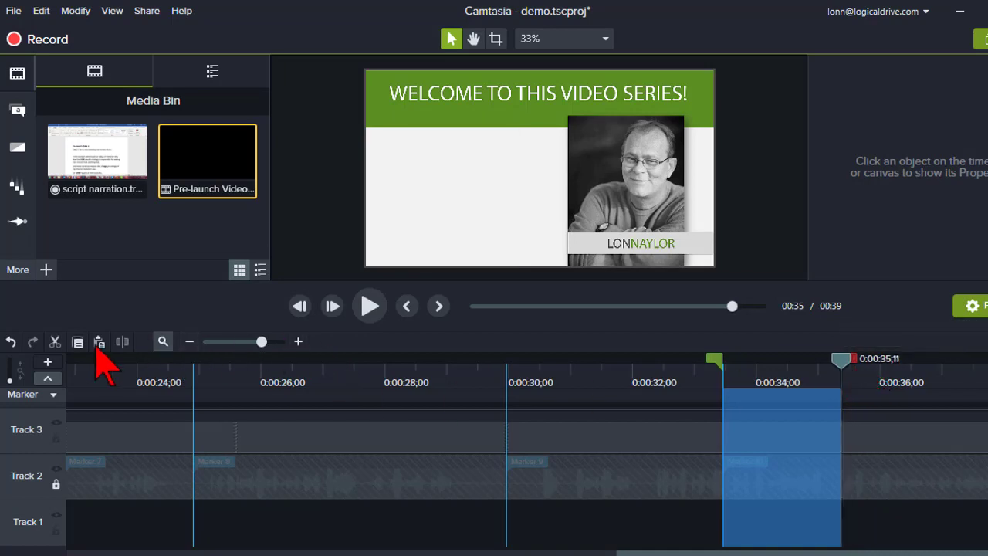
click(55, 343)
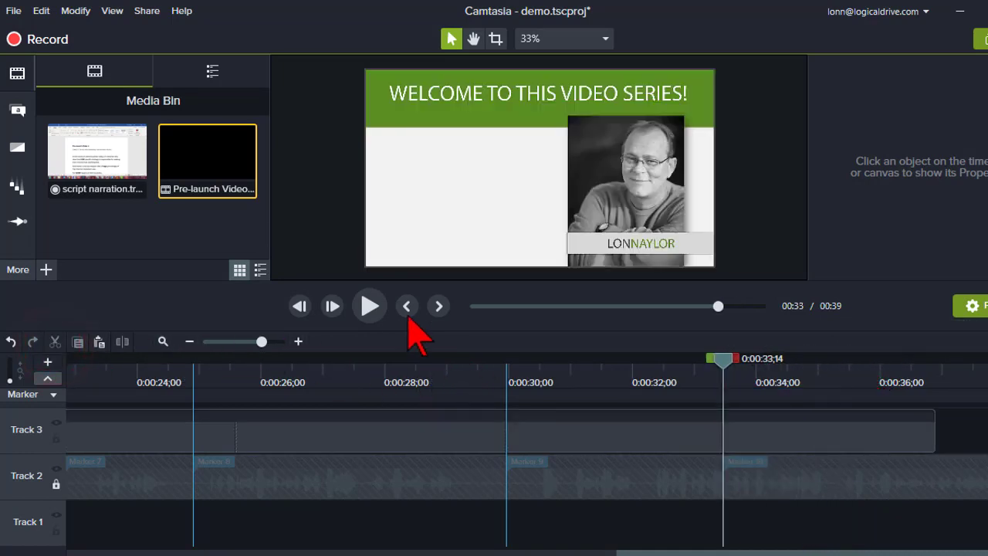
click(367, 306)
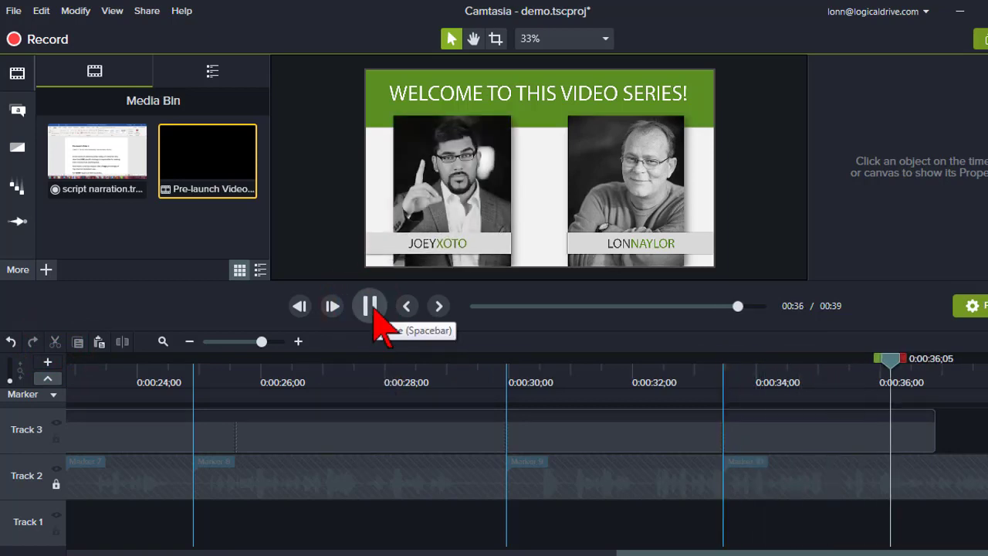
click(369, 305)
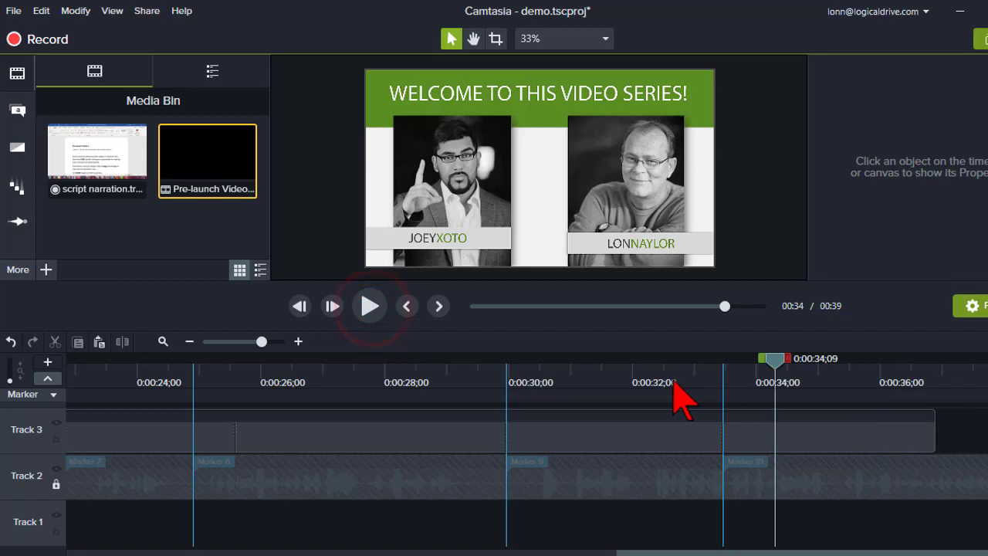
Return the playhead to the start of the timeline and place it at 0:00:01;05
click(674, 382)
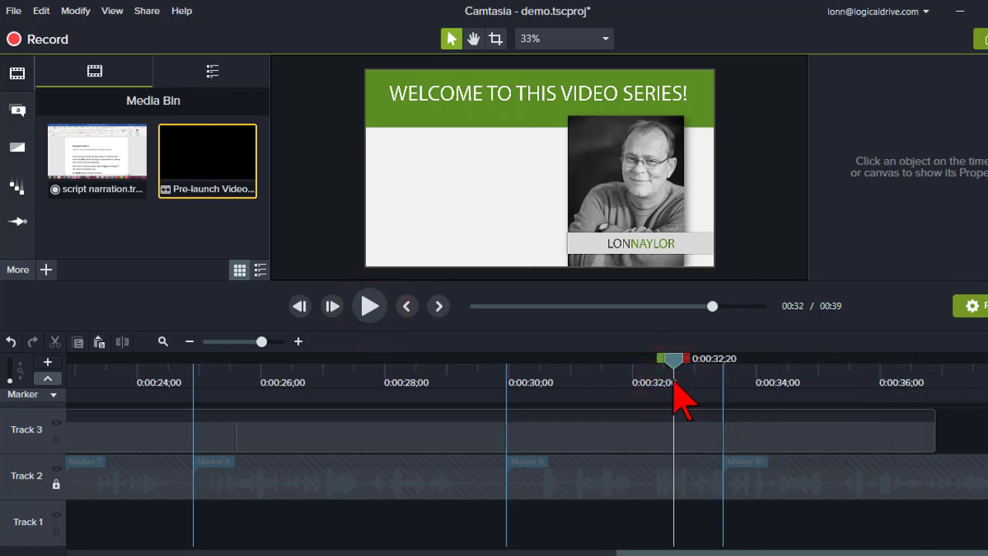
key(ctrl+Home)
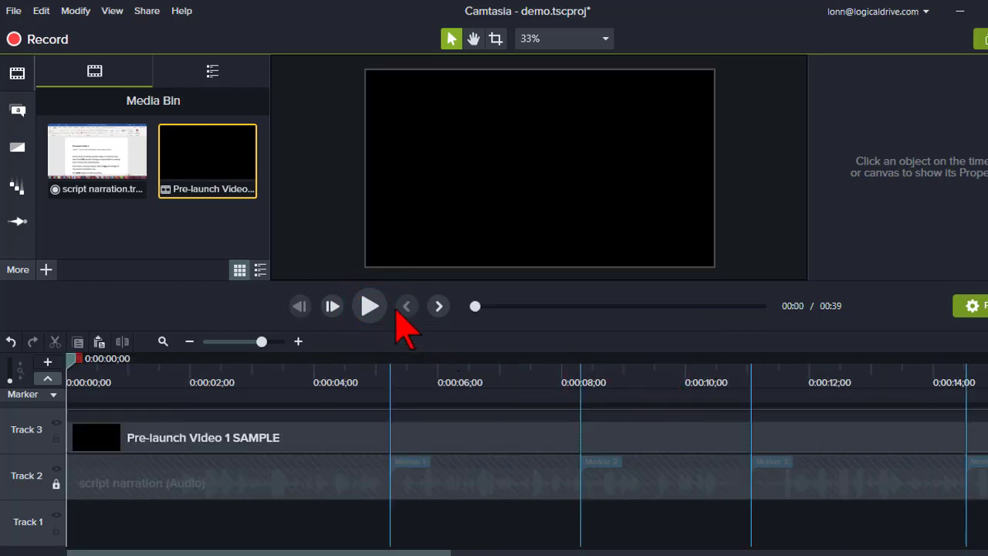
click(139, 384)
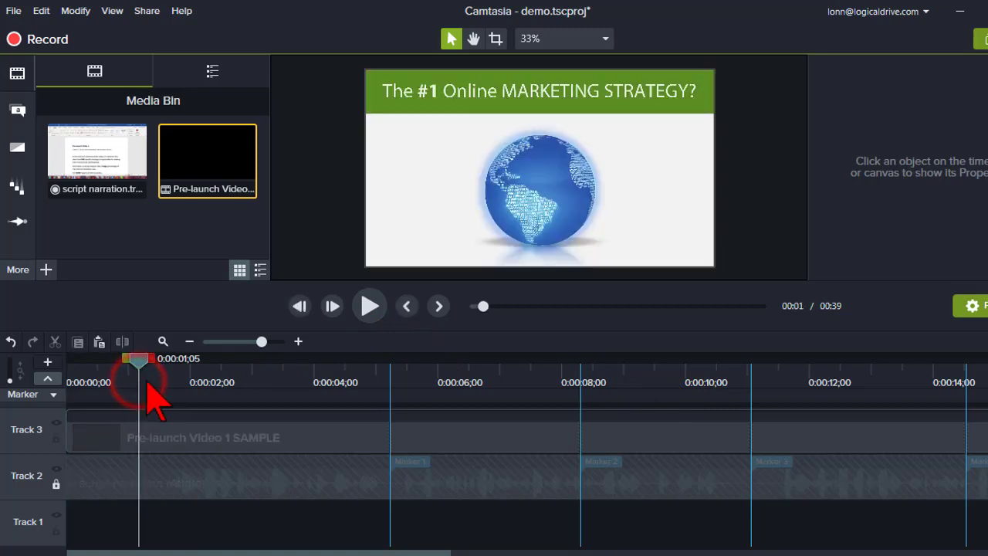